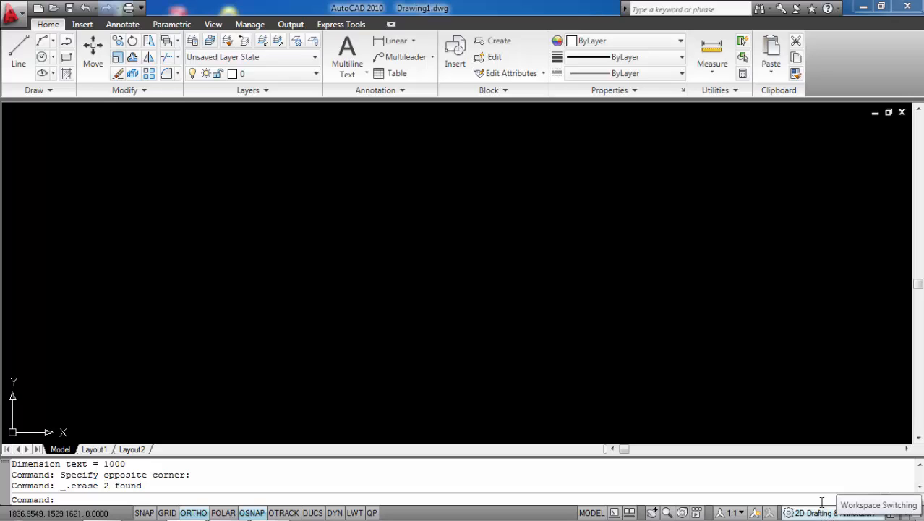
Switch the workspace to AutoCAD Classic and close the tool palettes and the floating mesh toolbar
{"action": "mouse_move", "coordinate": [872, 506]}
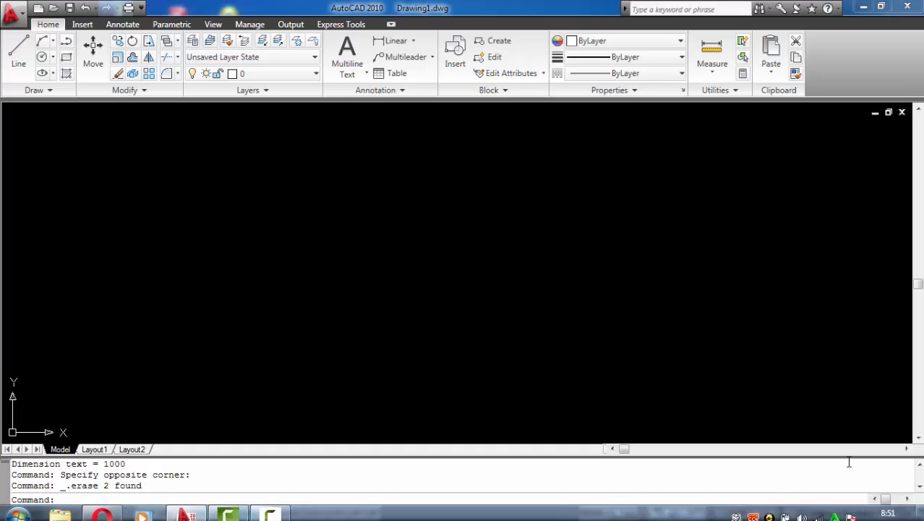
{"action": "left_click", "coordinate": [879, 514]}
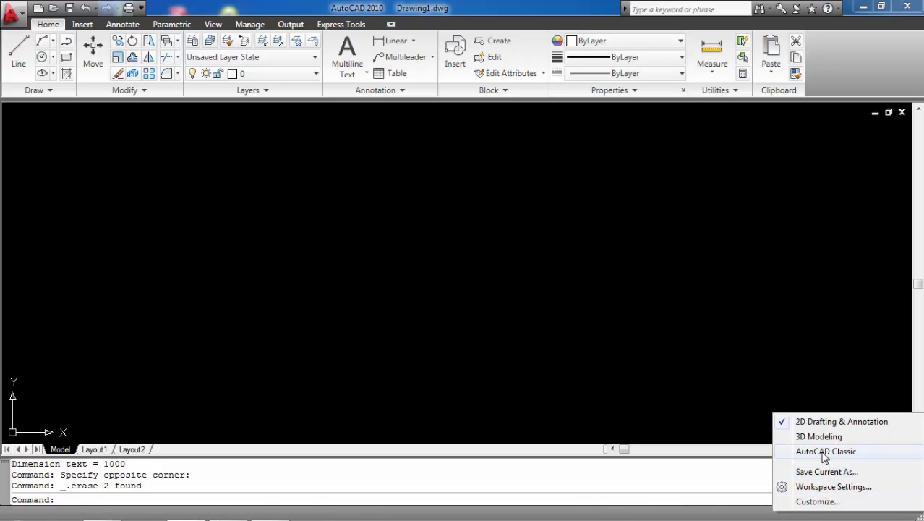
{"action": "left_click", "coordinate": [824, 455]}
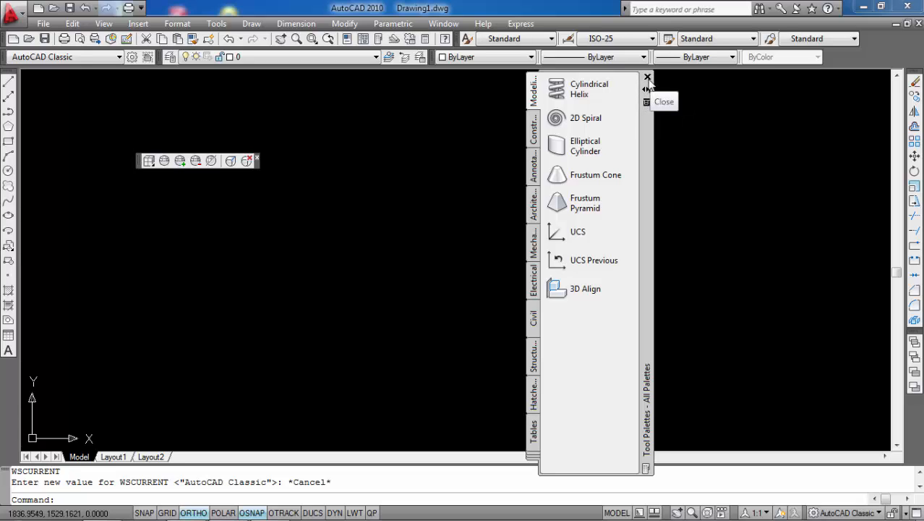
{"action": "left_click", "coordinate": [648, 78]}
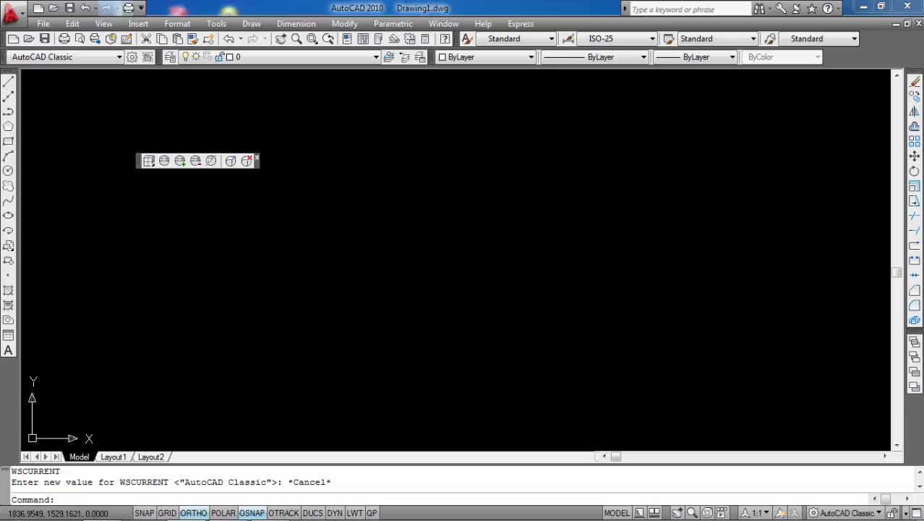
{"action": "left_click", "coordinate": [257, 157]}
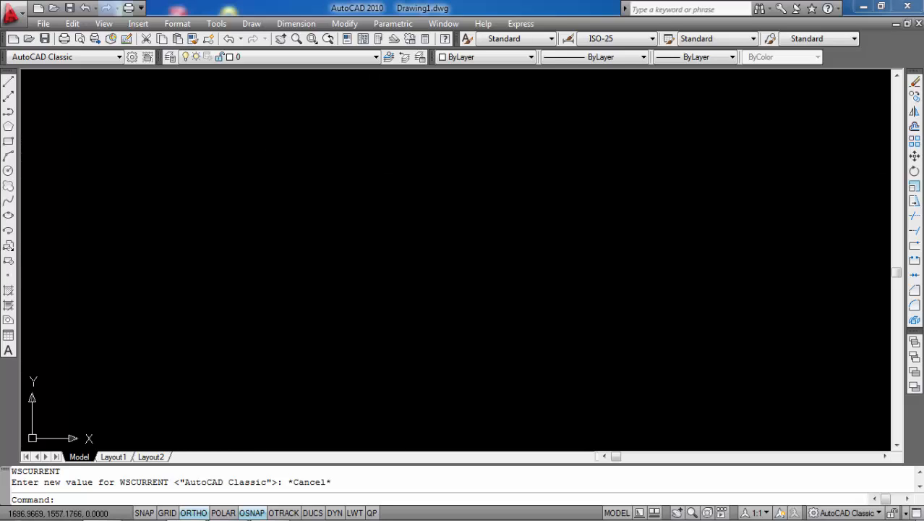
Dock the Modify toolbar beside the Draw toolbar and remove the Draw Order toolbar from the workspace
{"action": "left_click_drag", "start_coordinate": [915, 74], "coordinate": [536, 143]}
{"action": "mouse_move", "coordinate": [41, 91]}
{"action": "left_mouse_down"}
{"action": "mouse_move", "coordinate": [20, 87]}
{"action": "mouse_move", "coordinate": [21, 75]}
{"action": "left_mouse_up"}
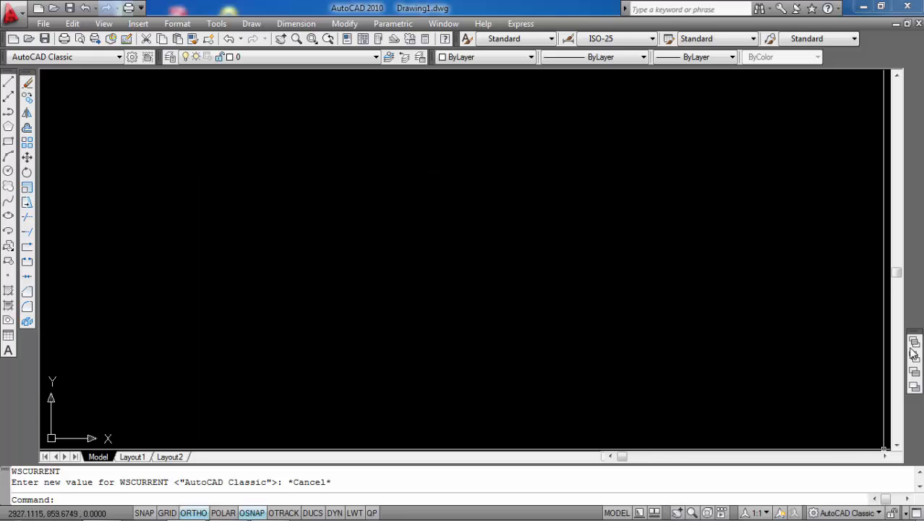
{"action": "mouse_move", "coordinate": [914, 335]}
{"action": "left_mouse_down"}
{"action": "mouse_move", "coordinate": [758, 313]}
{"action": "mouse_move", "coordinate": [356, 224]}
{"action": "mouse_move", "coordinate": [372, 228]}
{"action": "left_mouse_up"}
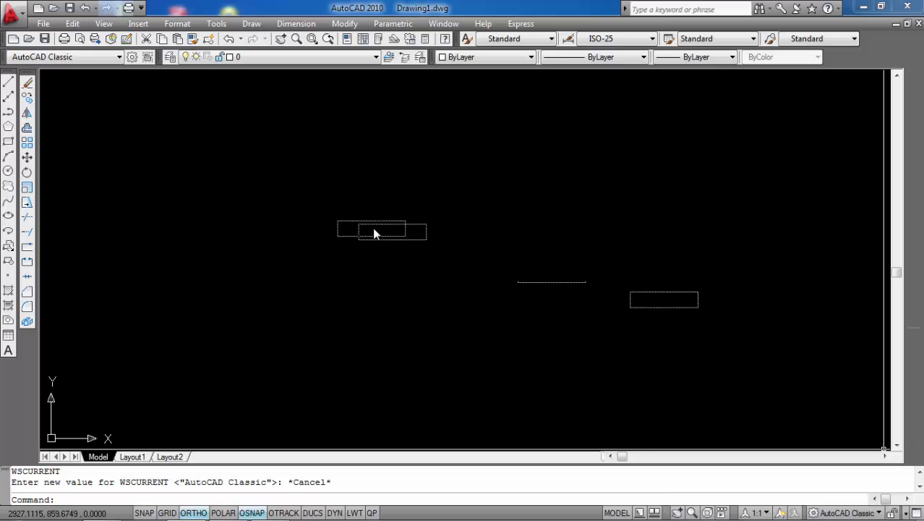
{"action": "left_click", "coordinate": [390, 219]}
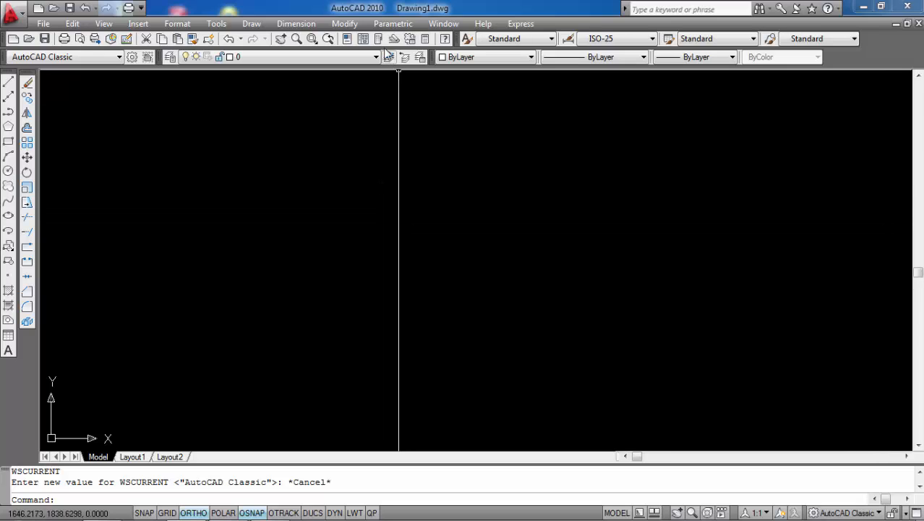
Display the Dimension and Object Snap toolbars and dock them side by side above the drawing area
{"action": "right_click", "coordinate": [344, 45]}
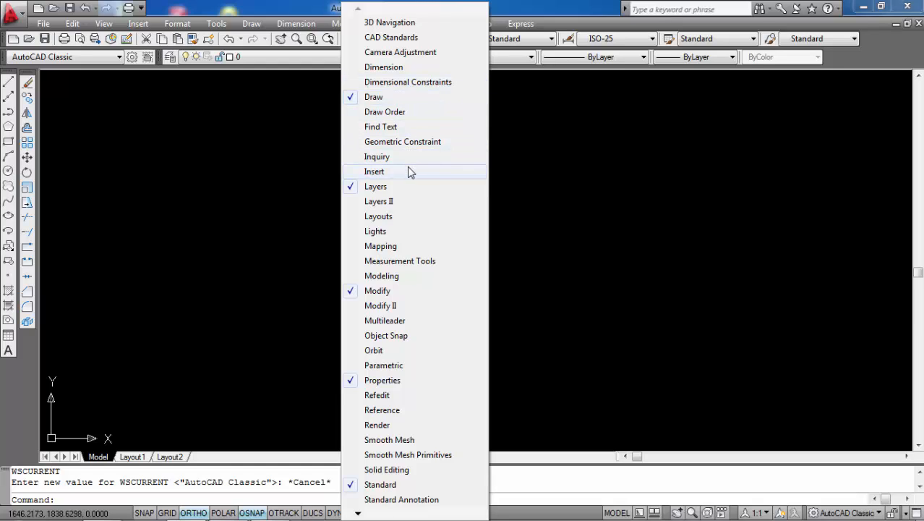
{"action": "left_click", "coordinate": [382, 67]}
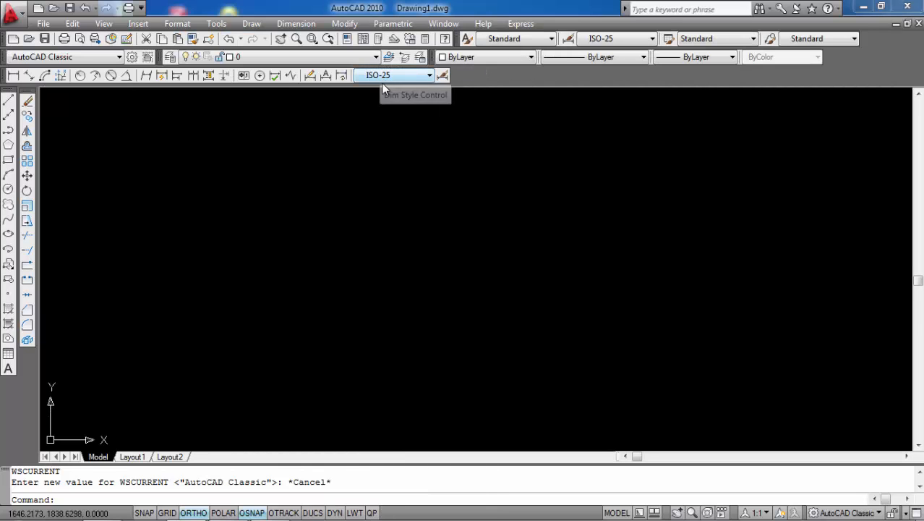
{"action": "right_click", "coordinate": [328, 40]}
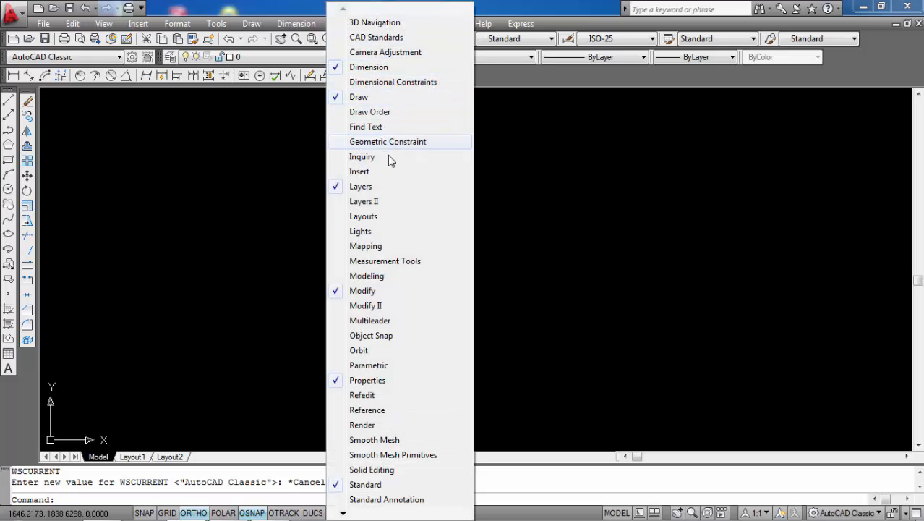
{"action": "left_click", "coordinate": [381, 336]}
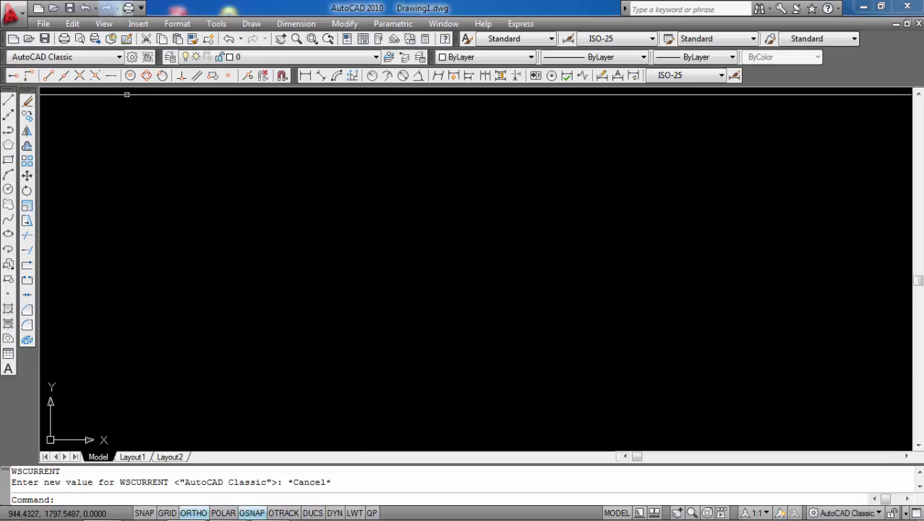
{"action": "left_click_drag", "start_coordinate": [6, 76], "coordinate": [294, 272]}
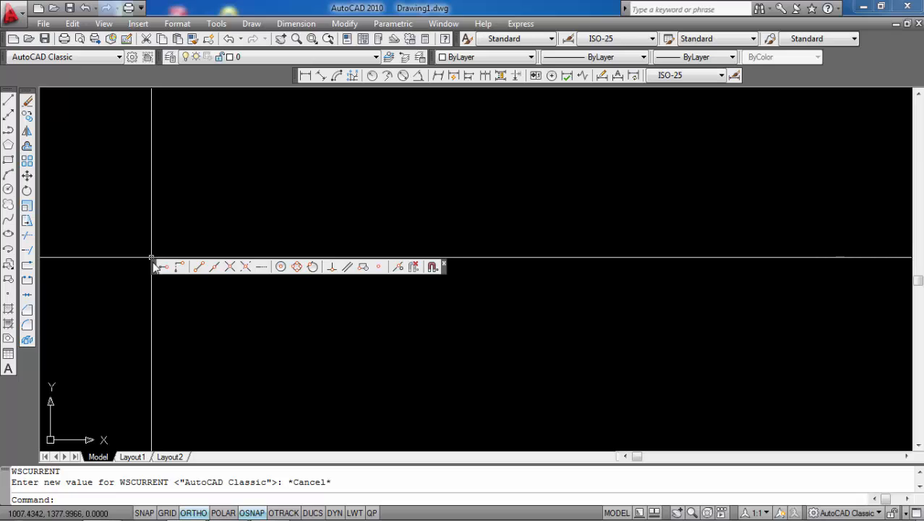
{"action": "left_click_drag", "start_coordinate": [89, 187], "coordinate": [13, 73]}
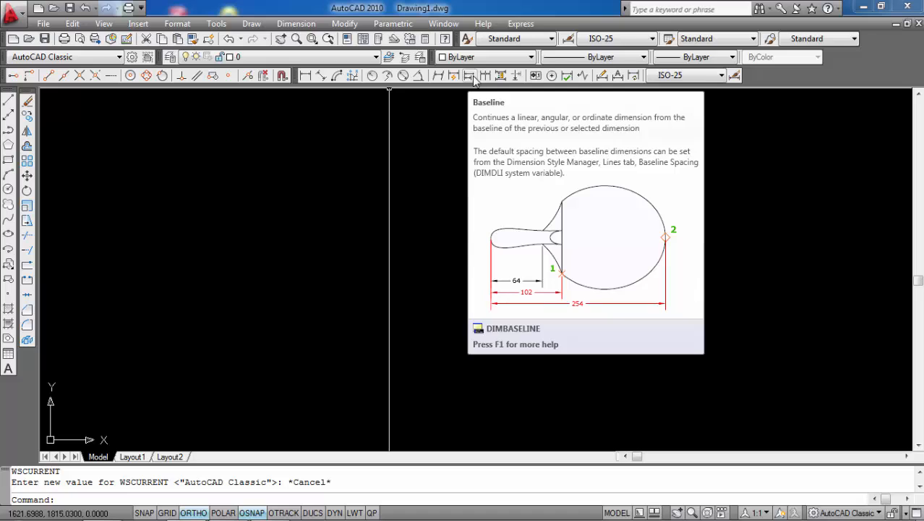
{"action": "right_click", "coordinate": [373, 41]}
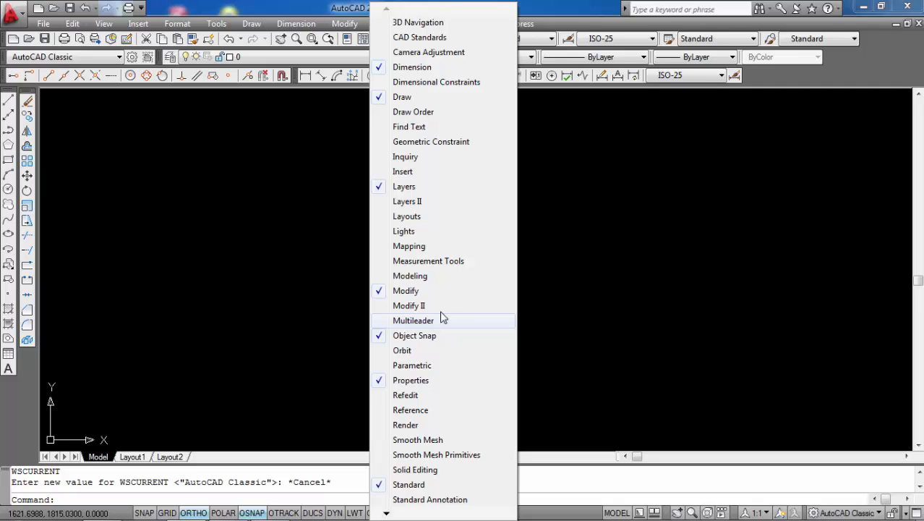
{"action": "left_click", "coordinate": [551, 10]}
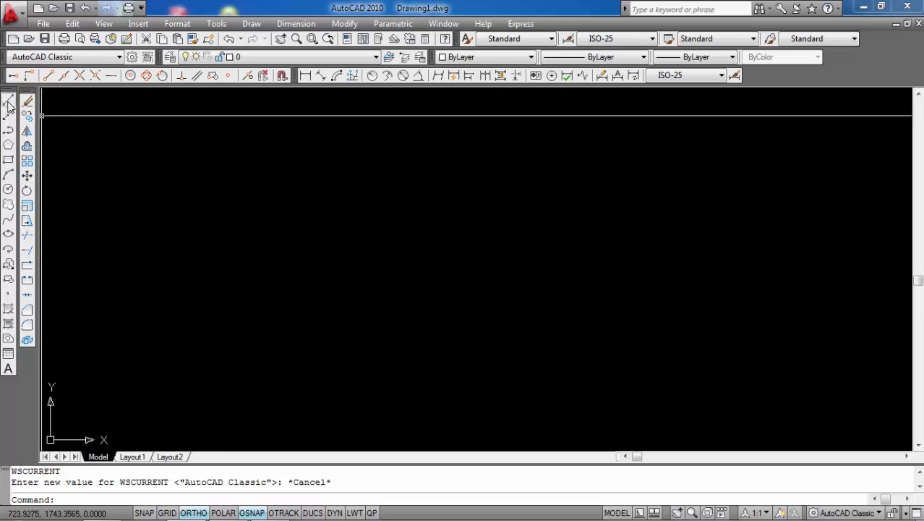
Draw a single horizontal line 1000 units long across the middle of the drawing area with Ortho mode on
{"action": "left_click", "coordinate": [8, 101]}
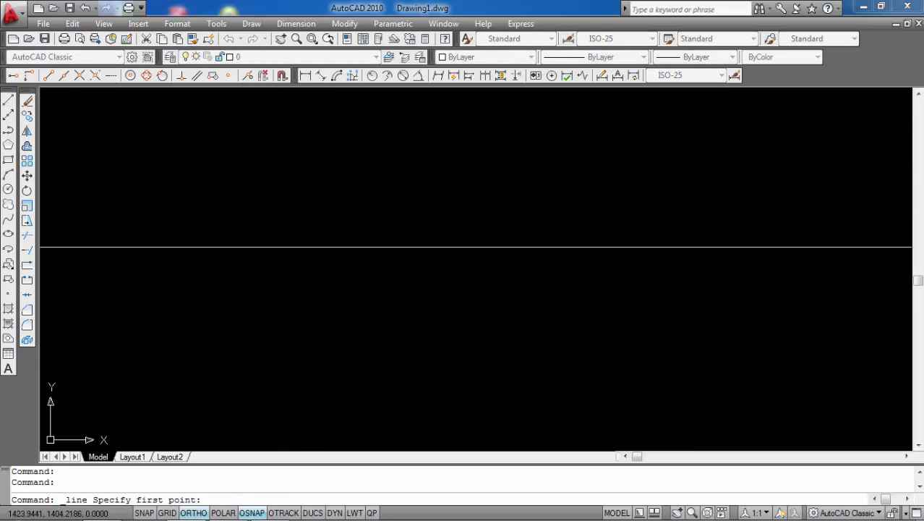
{"action": "left_click", "coordinate": [256, 235]}
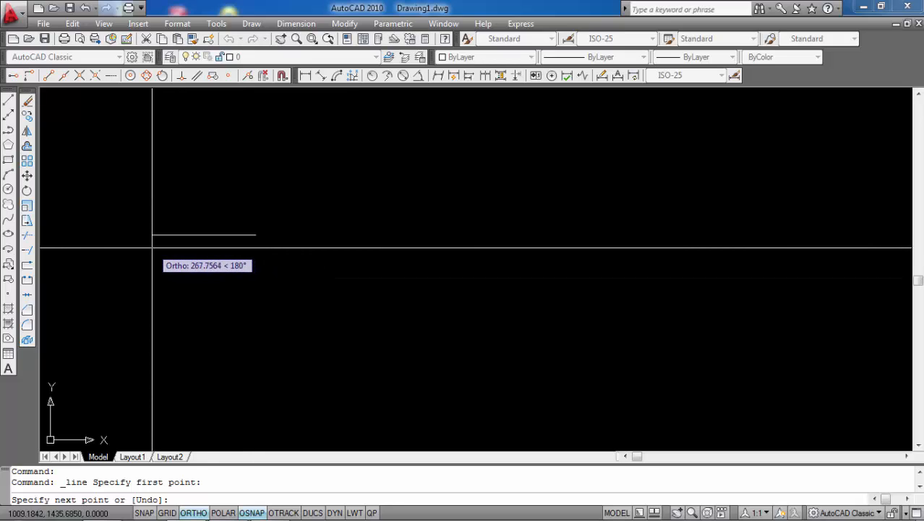
{"action": "left_click", "coordinate": [194, 513]}
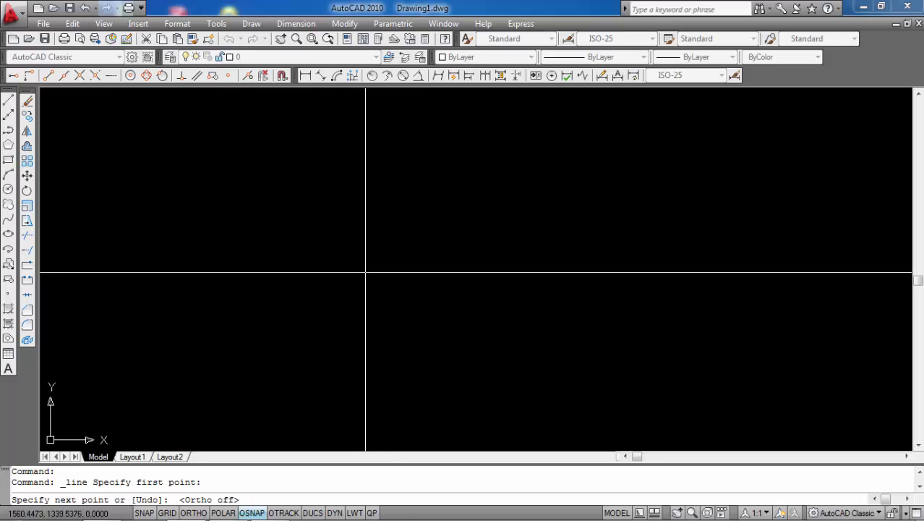
{"action": "left_click", "coordinate": [202, 513]}
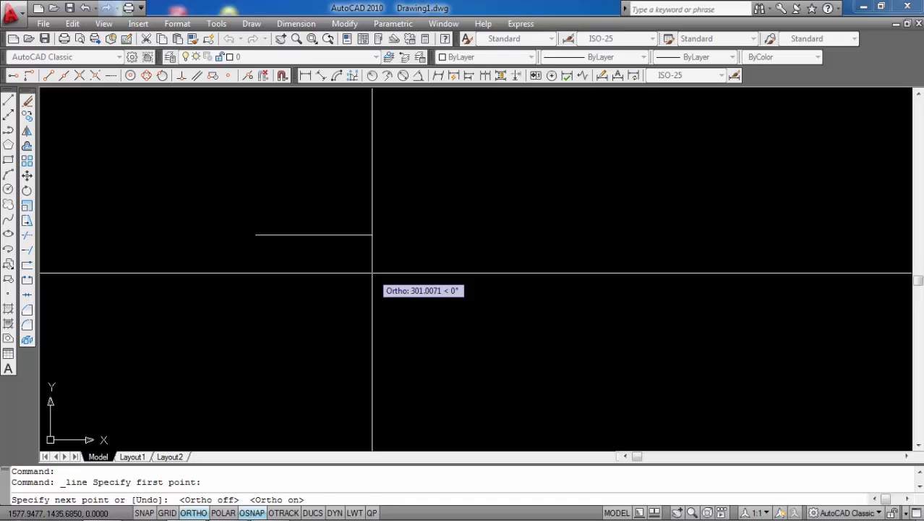
{"action": "key", "text": "F8"}
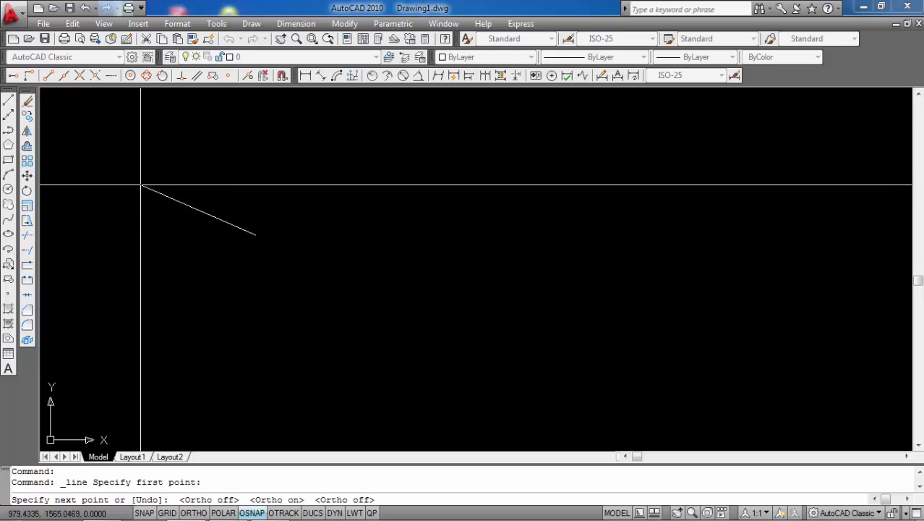
{"action": "key", "text": "F8"}
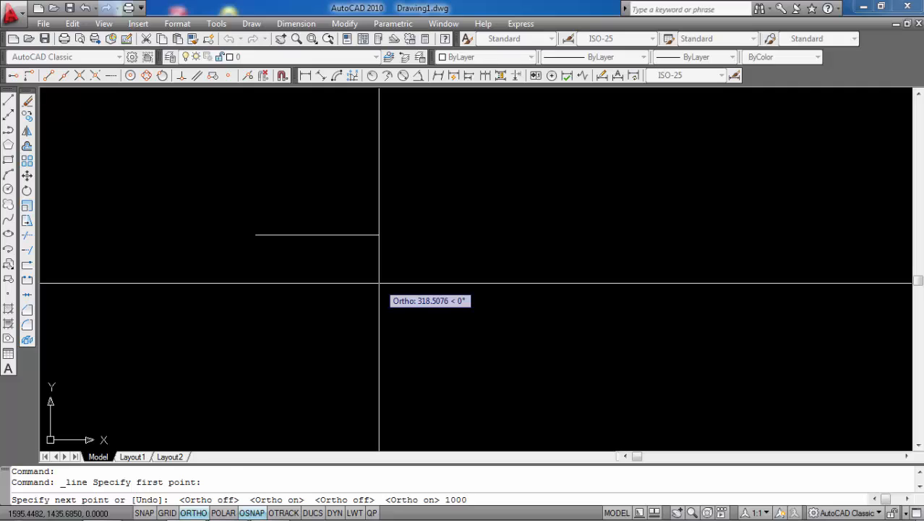
{"action": "key", "text": "Return"}
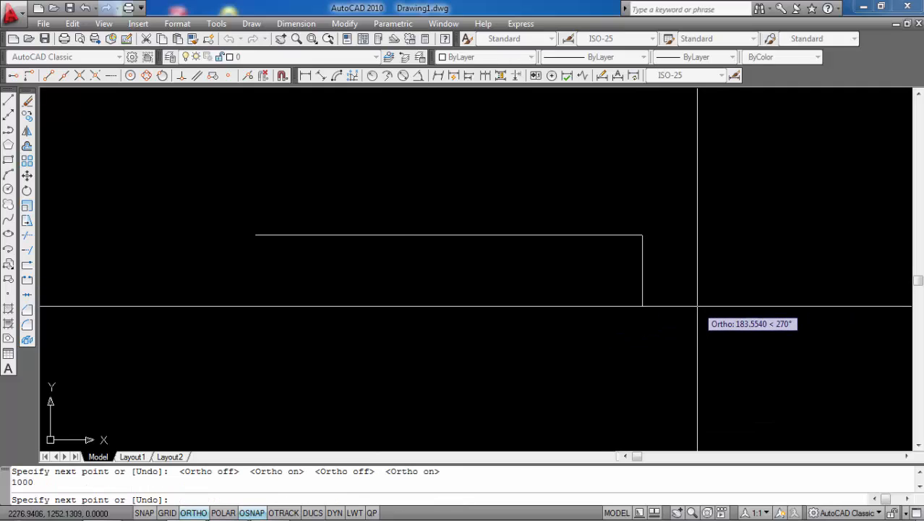
{"action": "left_click", "coordinate": [682, 274]}
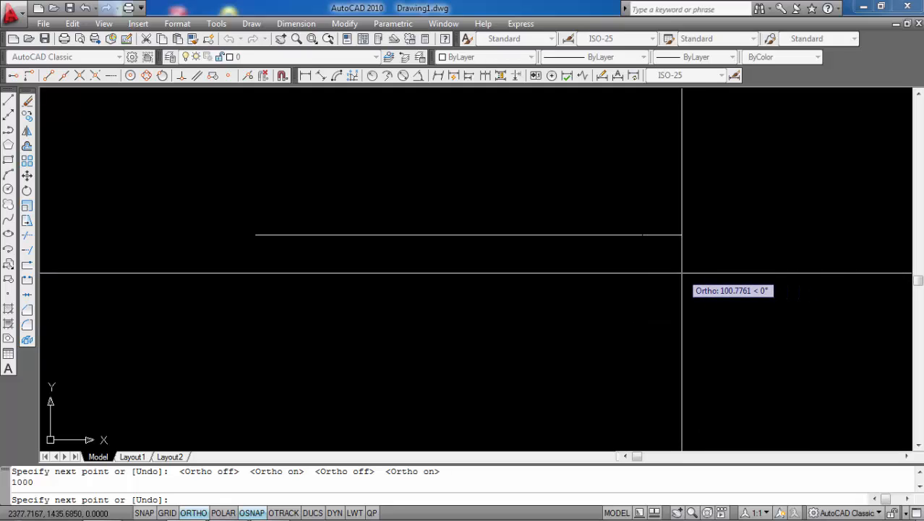
{"action": "key", "text": "Return"}
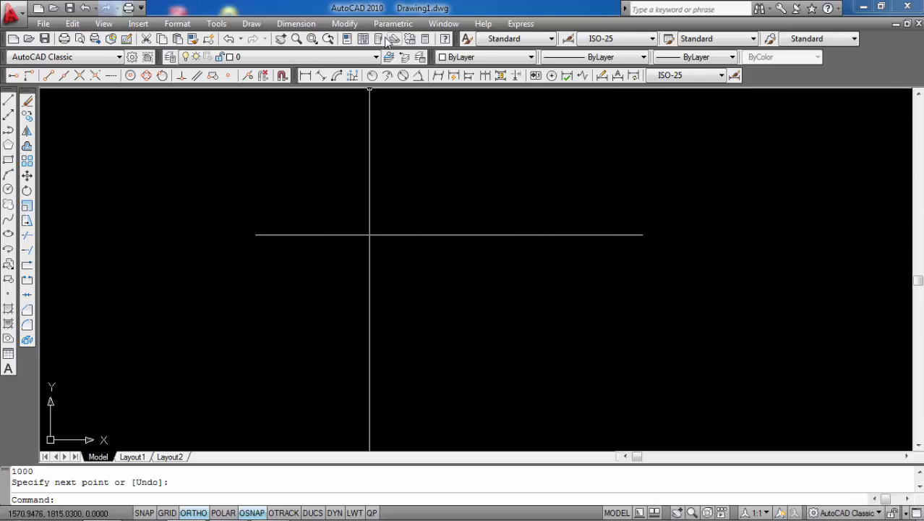
Display the Inquiry toolbar and dock it directly below the Modify toolbar
{"action": "right_click", "coordinate": [346, 42]}
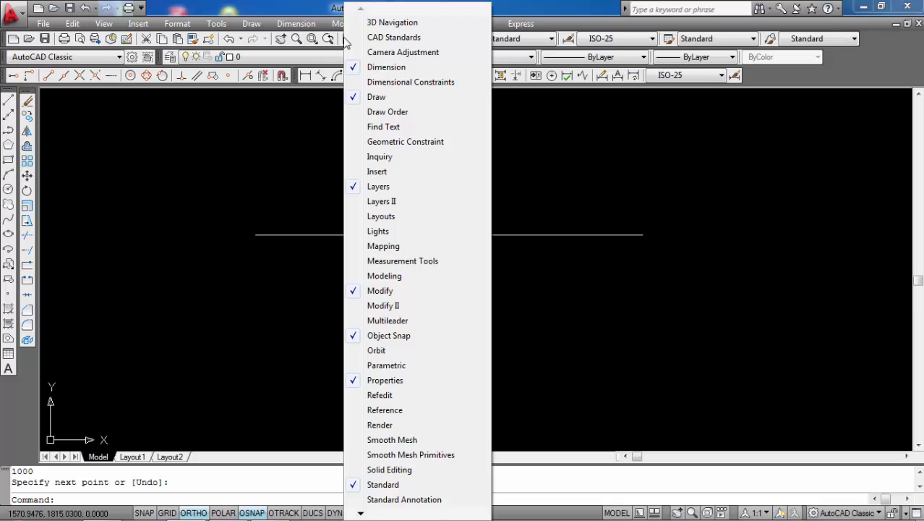
{"action": "left_click", "coordinate": [387, 162]}
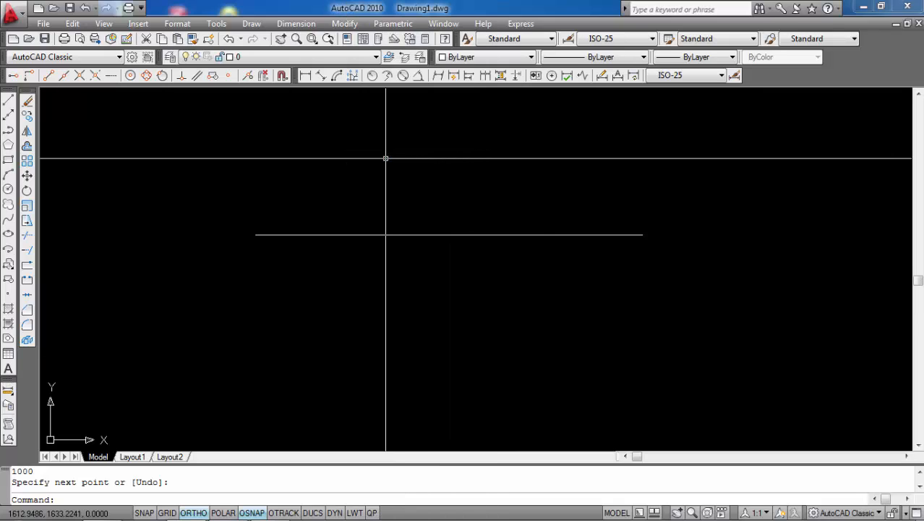
{"action": "left_click_drag", "start_coordinate": [7, 382], "coordinate": [27, 355]}
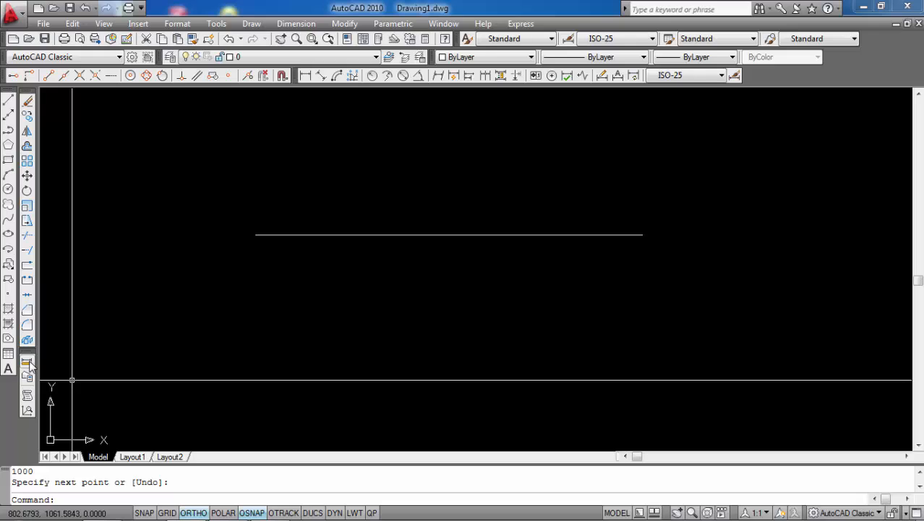
Start a distance measurement and restrict the running object snap modes to Endpoint only
{"action": "left_click", "coordinate": [28, 362]}
{"action": "key", "text": "F12"}
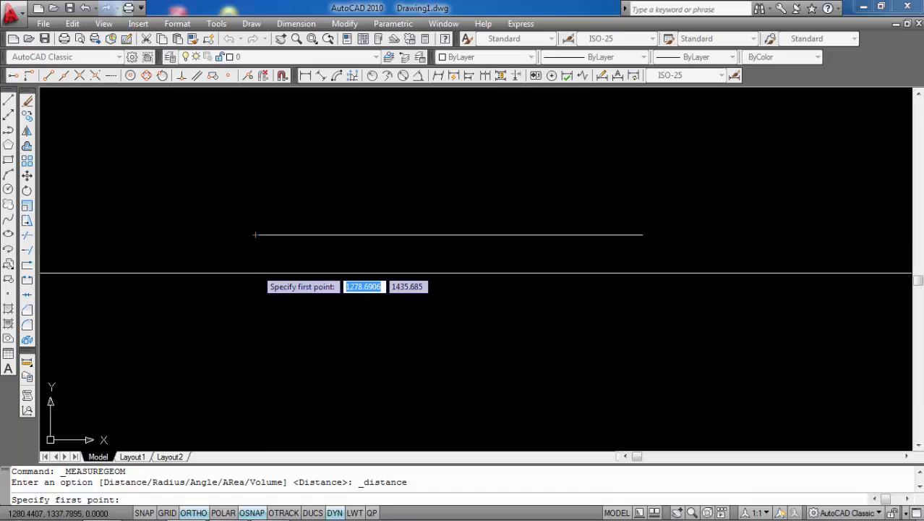
{"action": "right_click", "coordinate": [258, 514]}
{"action": "left_click", "coordinate": [294, 490]}
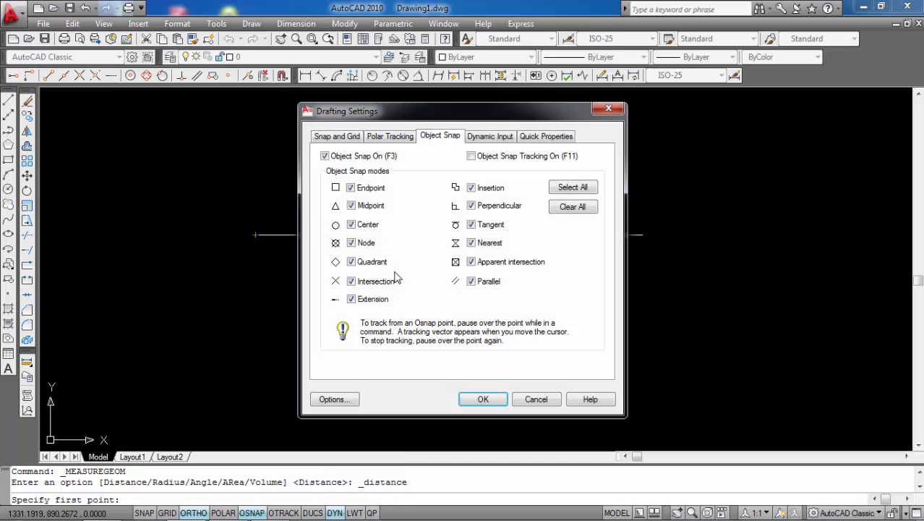
{"action": "left_click", "coordinate": [575, 208]}
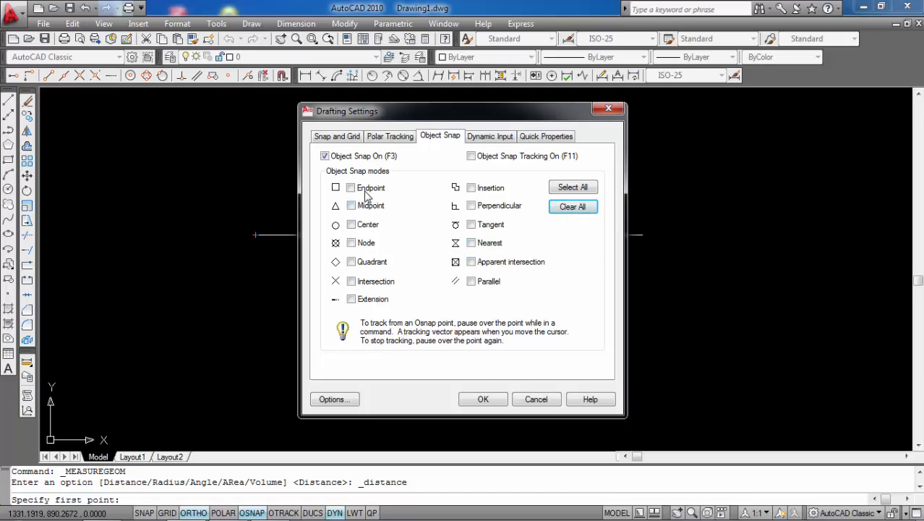
{"action": "left_click", "coordinate": [351, 187]}
{"action": "left_click", "coordinate": [489, 402]}
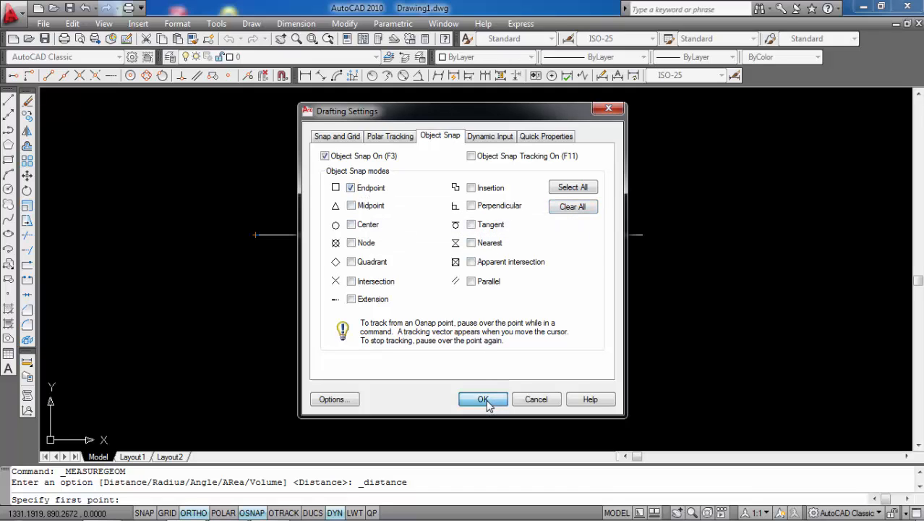
Measure the distance between the two endpoints of the horizontal line and exit the measurement
{"action": "left_click", "coordinate": [256, 235]}
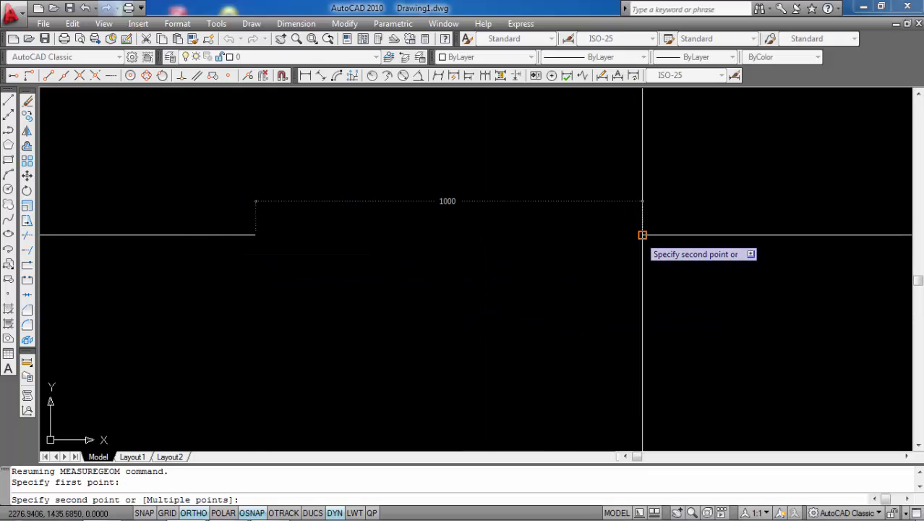
{"action": "left_click", "coordinate": [642, 234]}
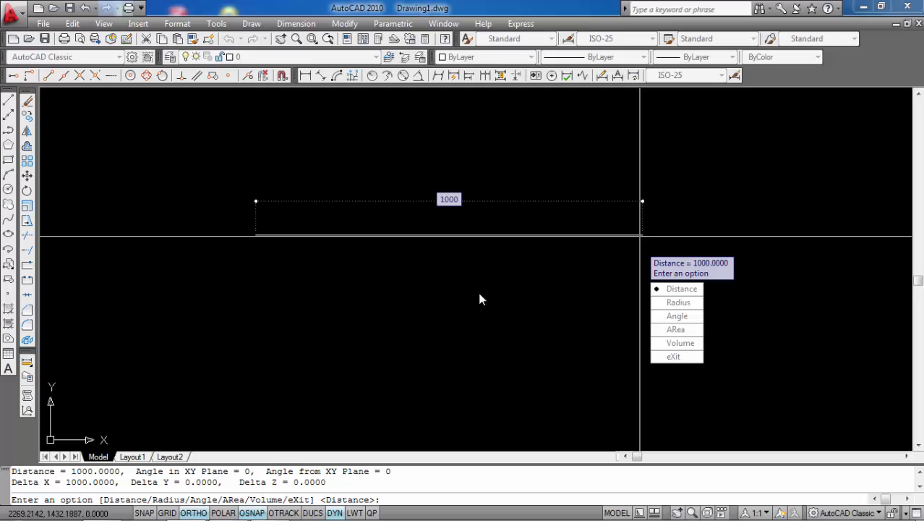
{"action": "key", "text": "Escape"}
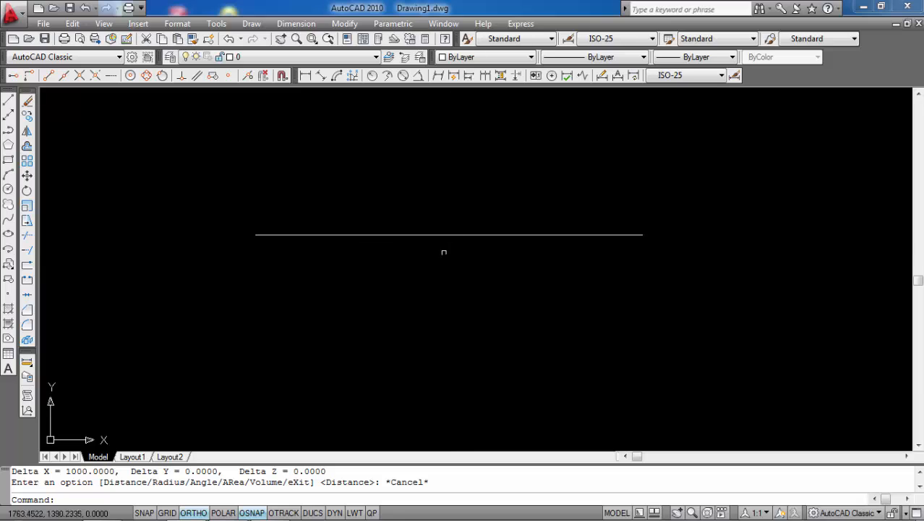
Draw a line 1000 units long at 45° starting just above the left end of the existing horizontal line
{"action": "left_click", "coordinate": [8, 102]}
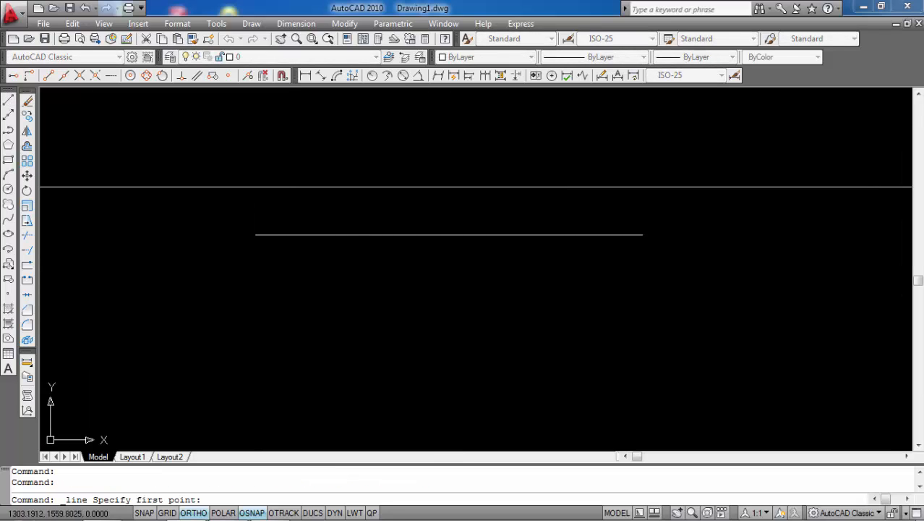
{"action": "left_click", "coordinate": [259, 182]}
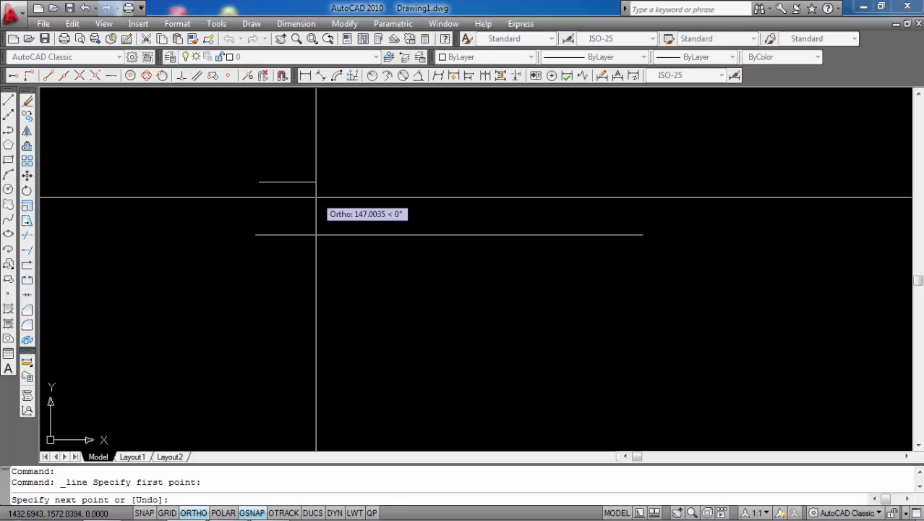
{"action": "type", "text": "@"}
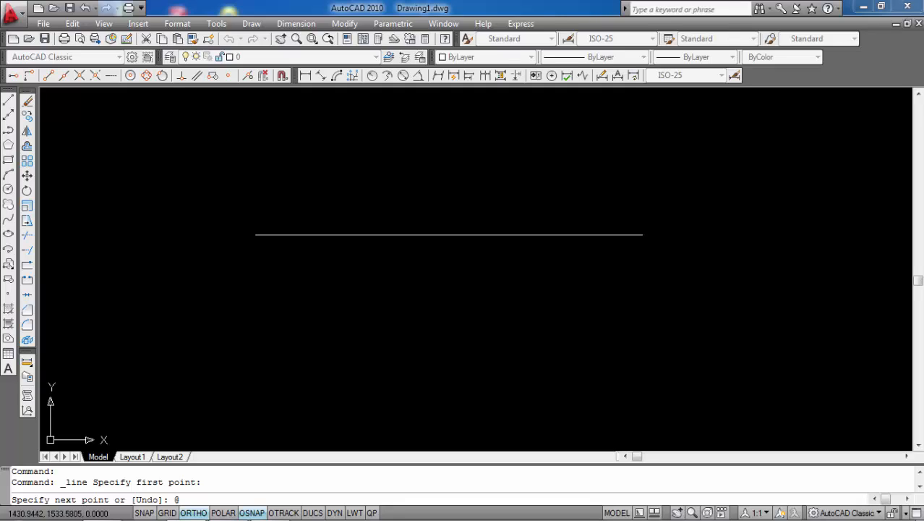
{"action": "type", "text": "1000<45"}
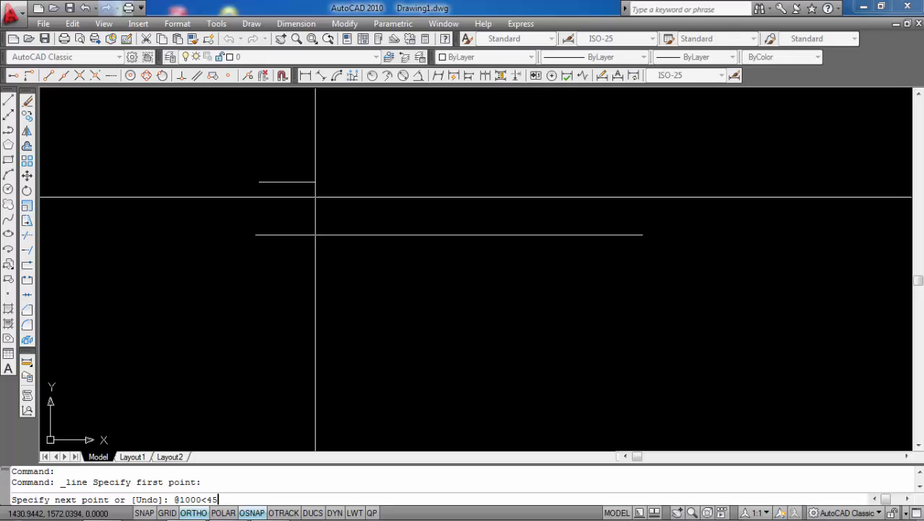
{"action": "key", "text": "Return"}
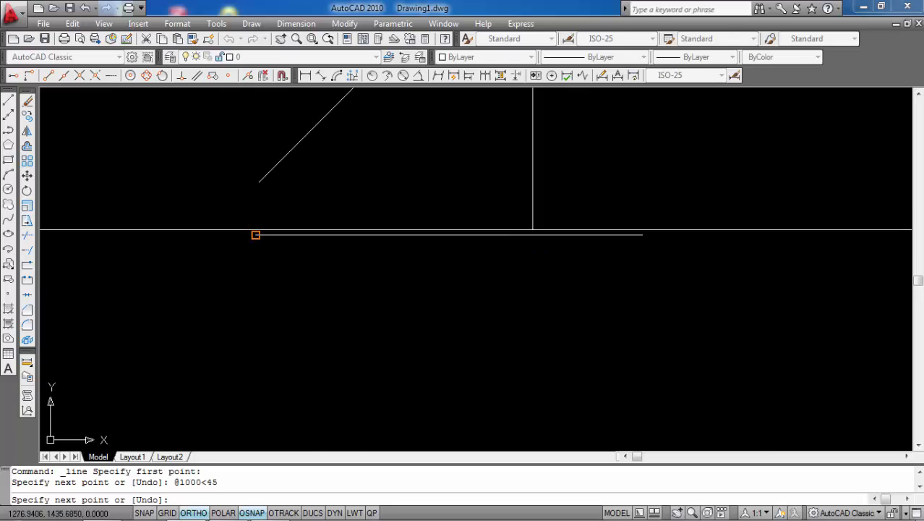
{"action": "scroll", "coordinate": [354, 251], "scroll_direction": "down", "scroll_amount": 4}
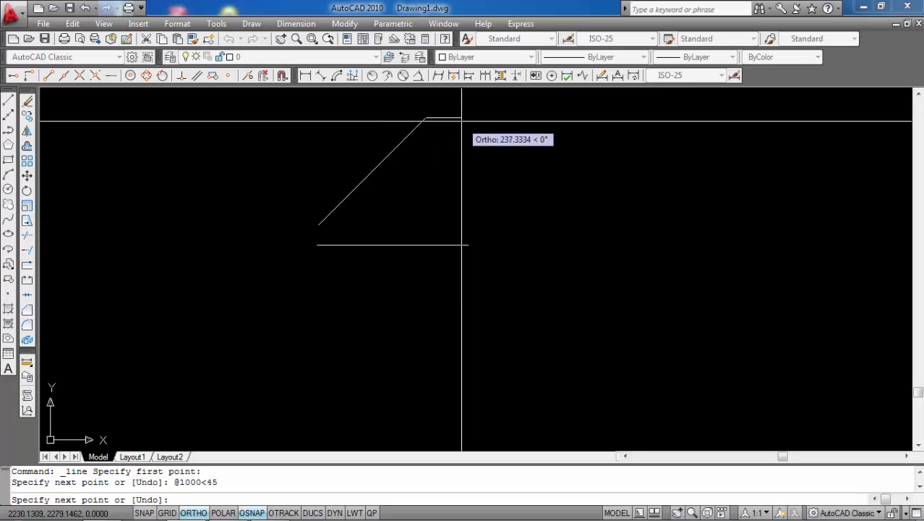
{"action": "scroll", "coordinate": [460, 122], "scroll_direction": "up", "scroll_amount": 2}
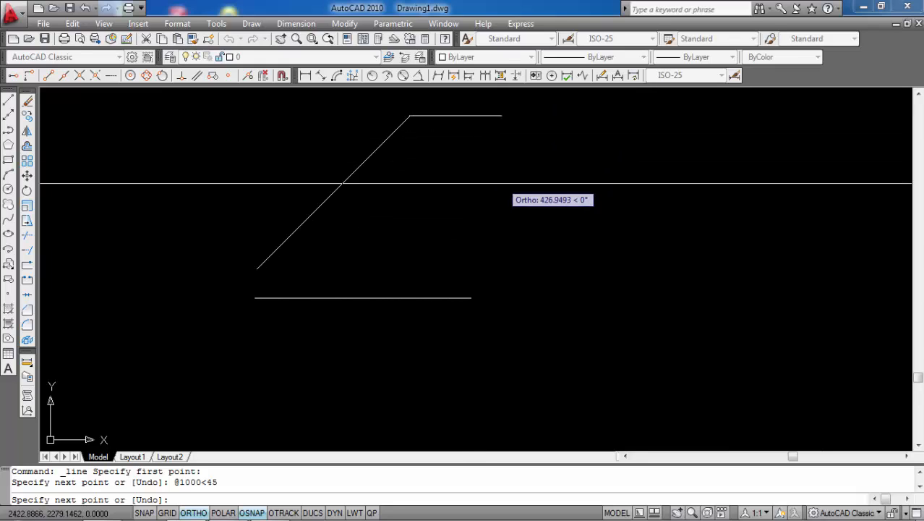
{"action": "key", "text": "Return"}
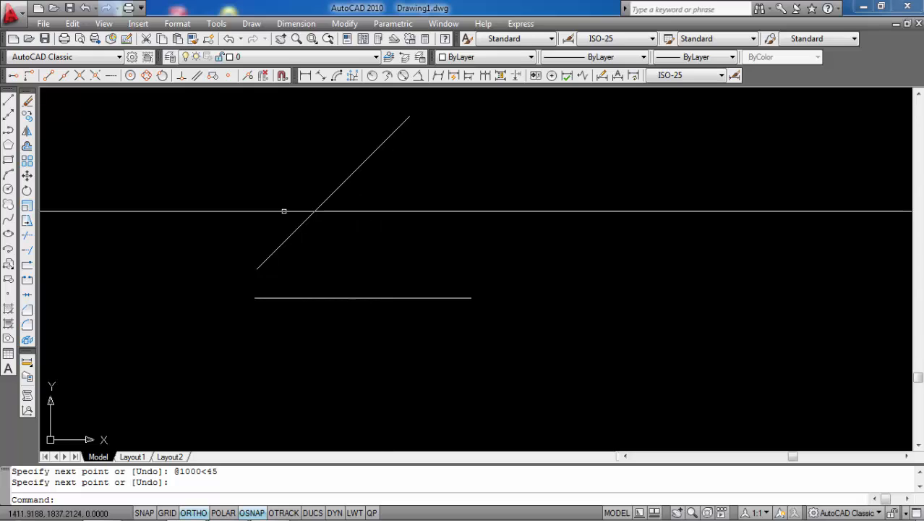
Draw a horizontal line to the right from the lower endpoint of the slanted line, shorter than the line below
{"action": "left_click", "coordinate": [8, 102]}
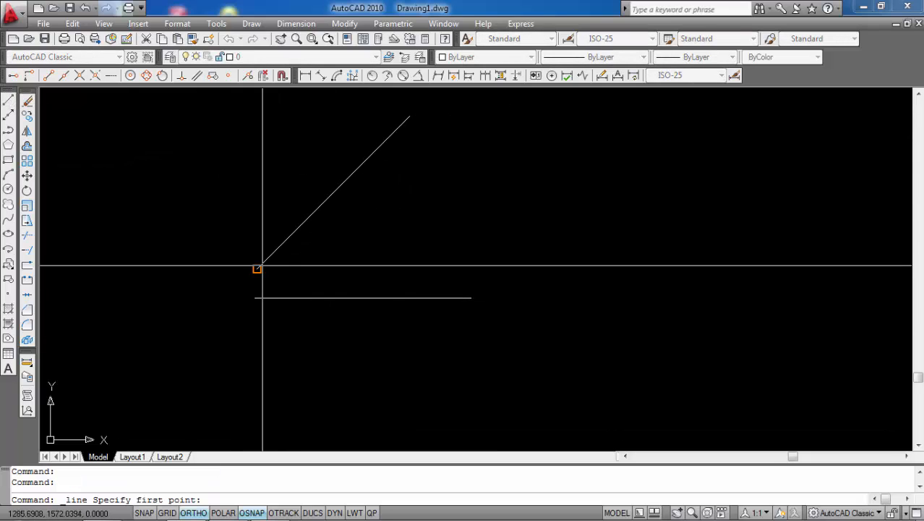
{"action": "left_click", "coordinate": [260, 266]}
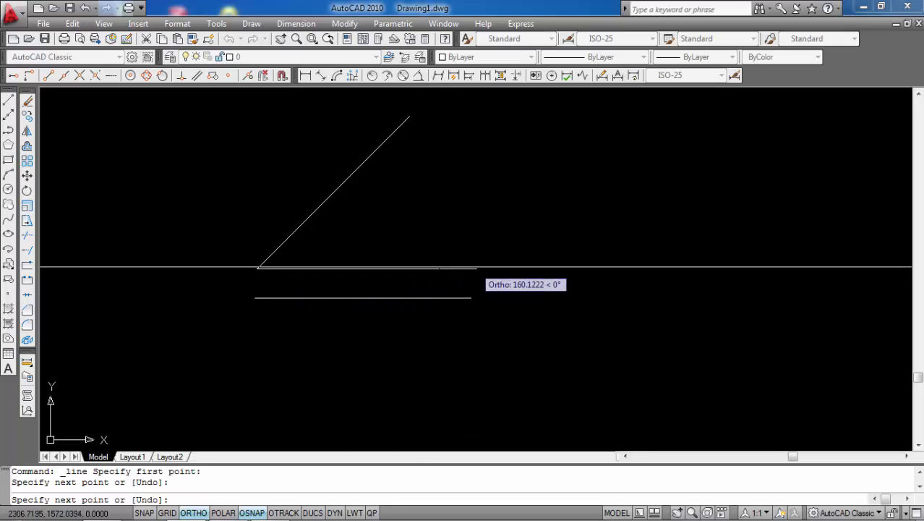
{"action": "key", "text": "Return"}
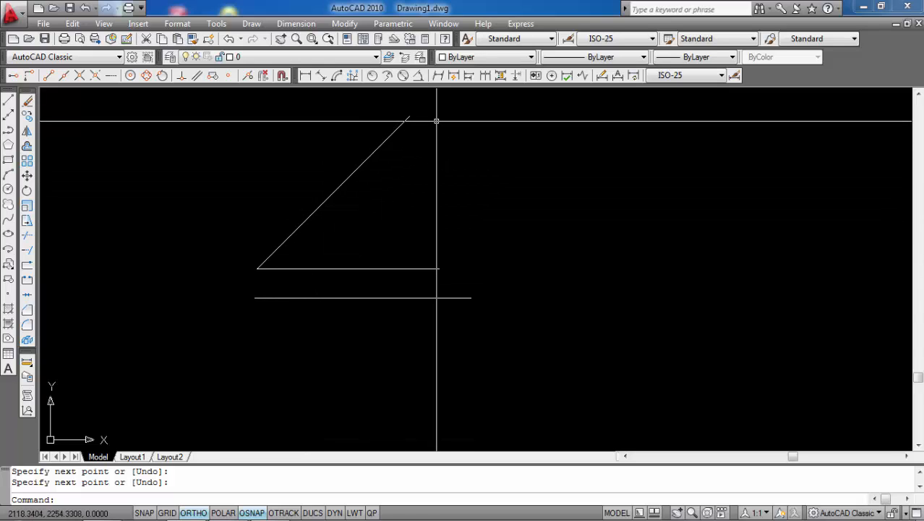
Add an angular dimension between the slanted line and the horizontal line that meets it, placing the arc near the vertex
{"action": "left_click", "coordinate": [420, 76]}
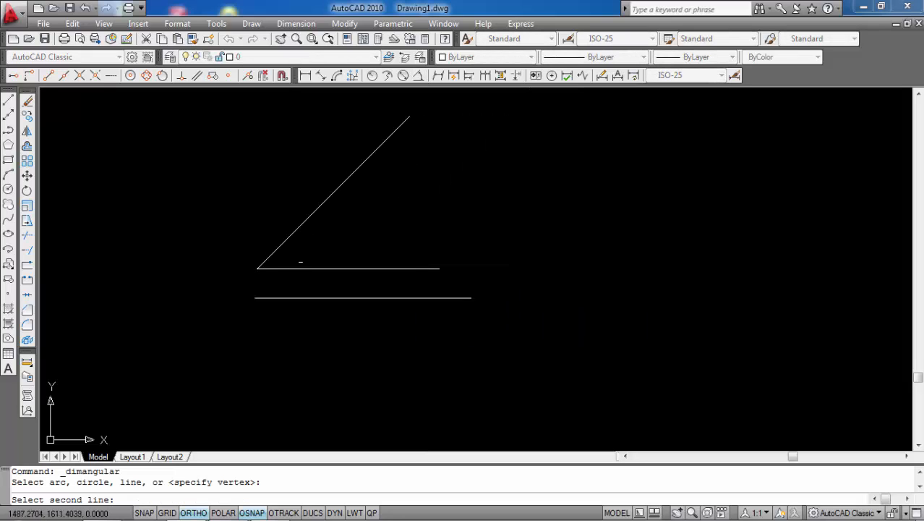
{"action": "left_click", "coordinate": [301, 269]}
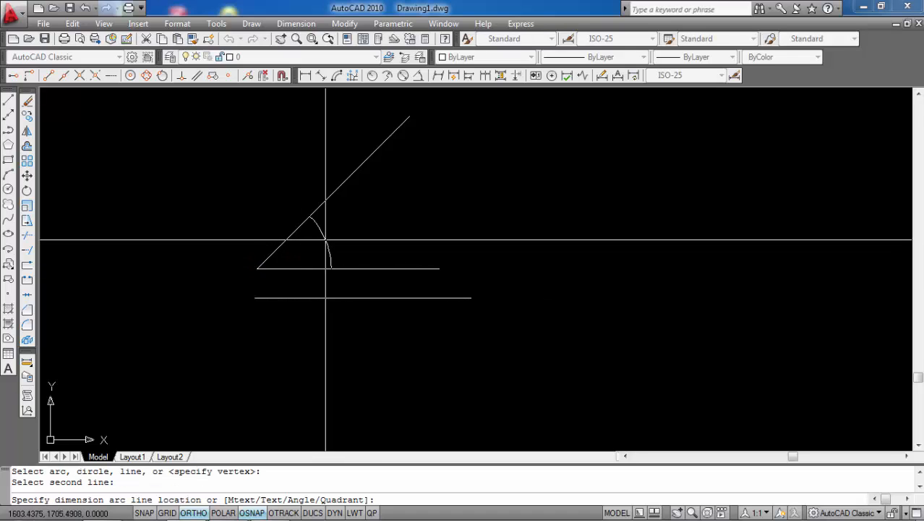
{"action": "left_click", "coordinate": [314, 237]}
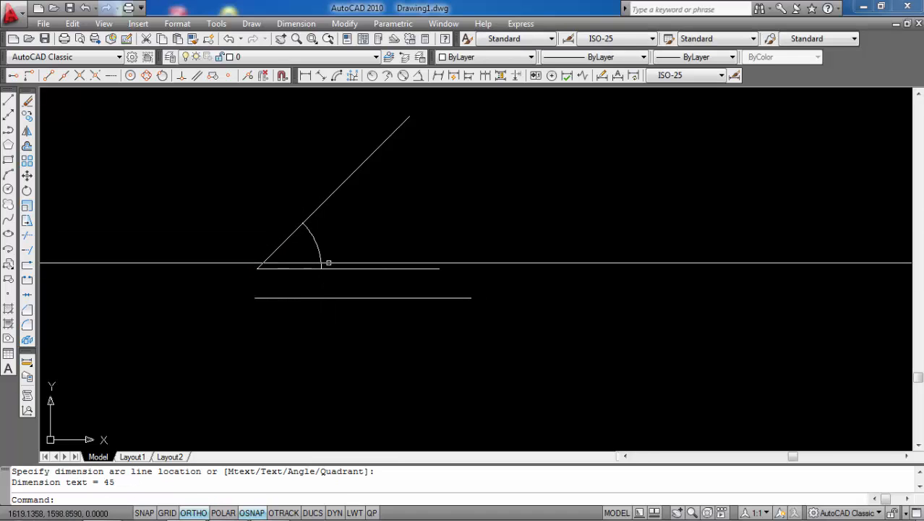
Examine the text on the angular dimension arc between the slanted and horizontal lines
{"action": "scroll", "coordinate": [314, 247], "scroll_direction": "up", "scroll_amount": 5}
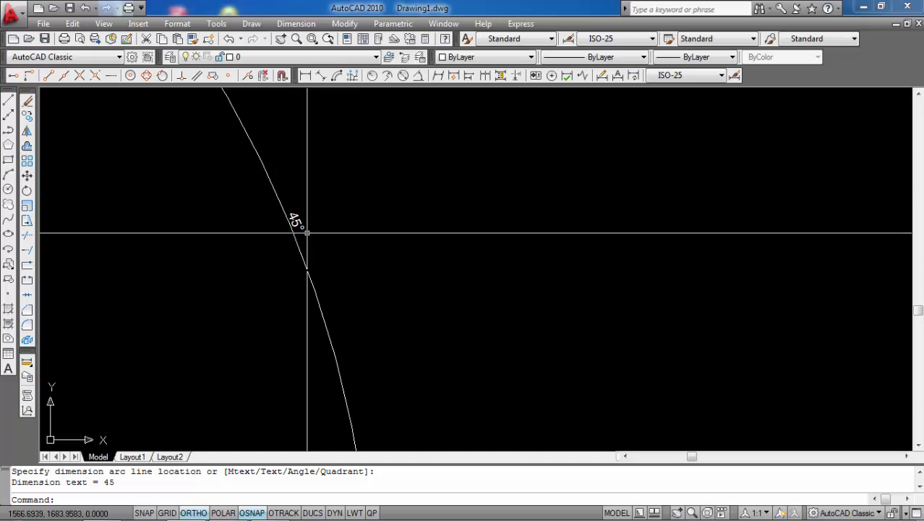
{"action": "scroll", "coordinate": [308, 233], "scroll_direction": "up", "scroll_amount": 2}
{"action": "scroll", "coordinate": [310, 233], "scroll_direction": "down", "scroll_amount": 7}
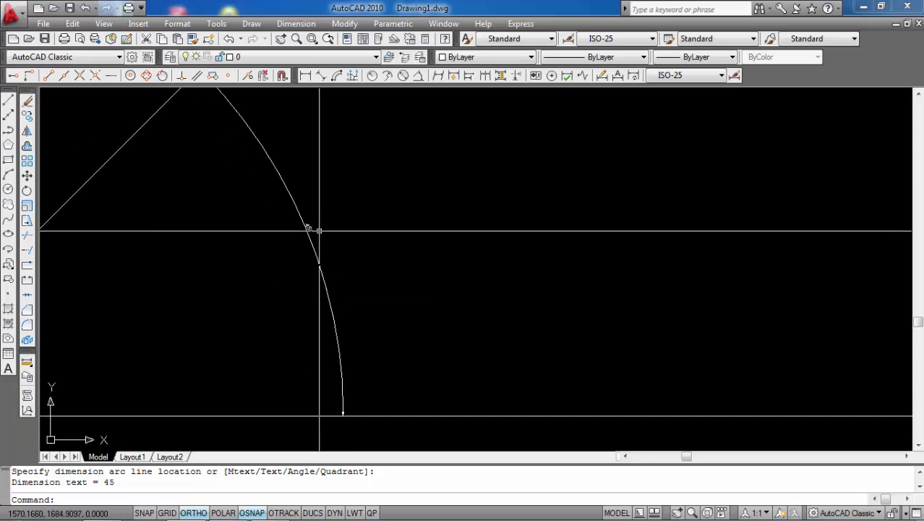
{"action": "scroll", "coordinate": [355, 223], "scroll_direction": "down", "scroll_amount": 2}
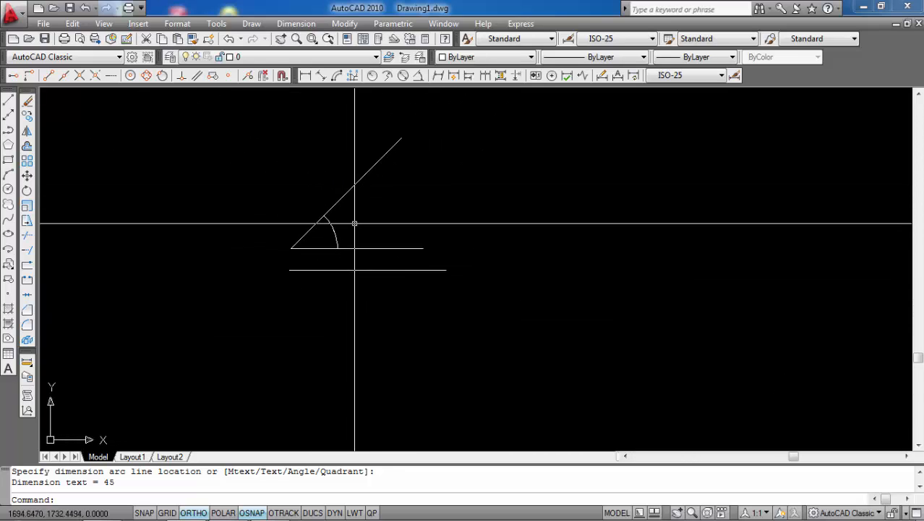
{"action": "scroll", "coordinate": [378, 165], "scroll_direction": "up", "scroll_amount": 2}
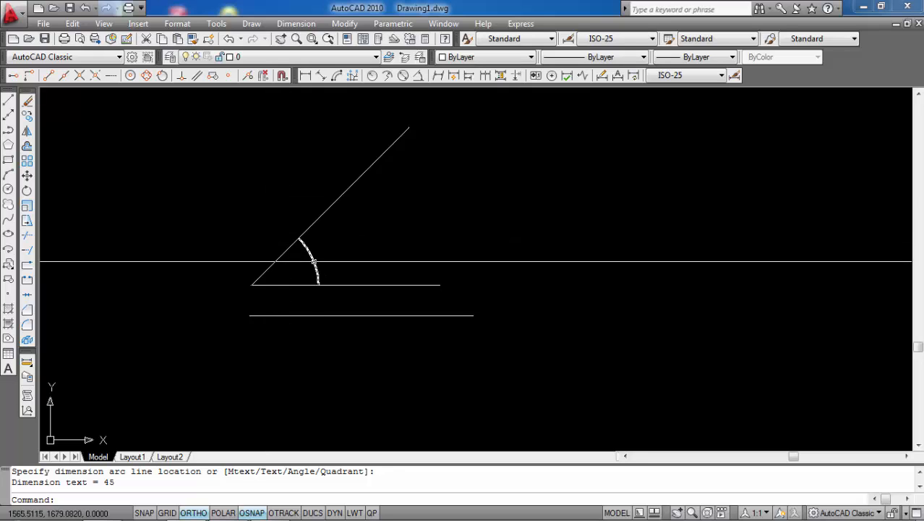
{"action": "scroll", "coordinate": [302, 250], "scroll_direction": "up", "scroll_amount": 8}
{"action": "scroll", "coordinate": [301, 250], "scroll_direction": "up", "scroll_amount": 2}
{"action": "scroll", "coordinate": [329, 255], "scroll_direction": "down", "scroll_amount": 8}
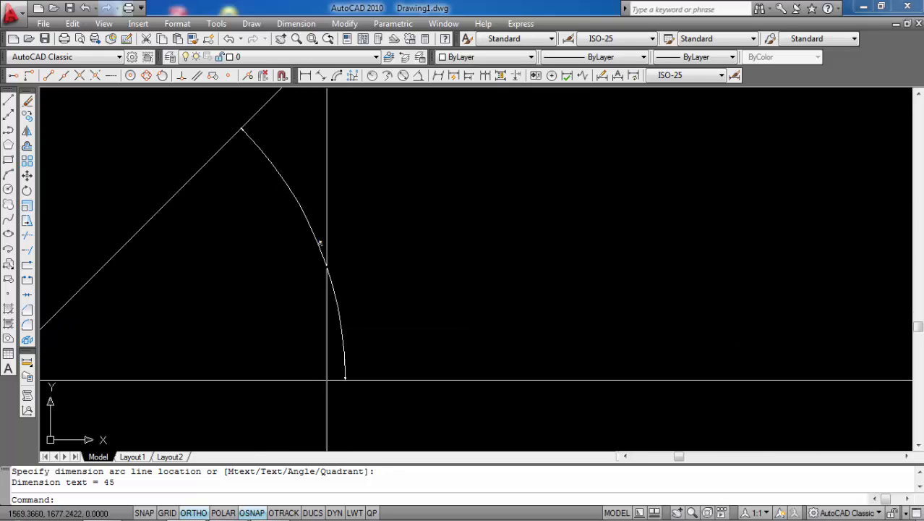
{"action": "scroll", "coordinate": [329, 254], "scroll_direction": "down", "scroll_amount": 5}
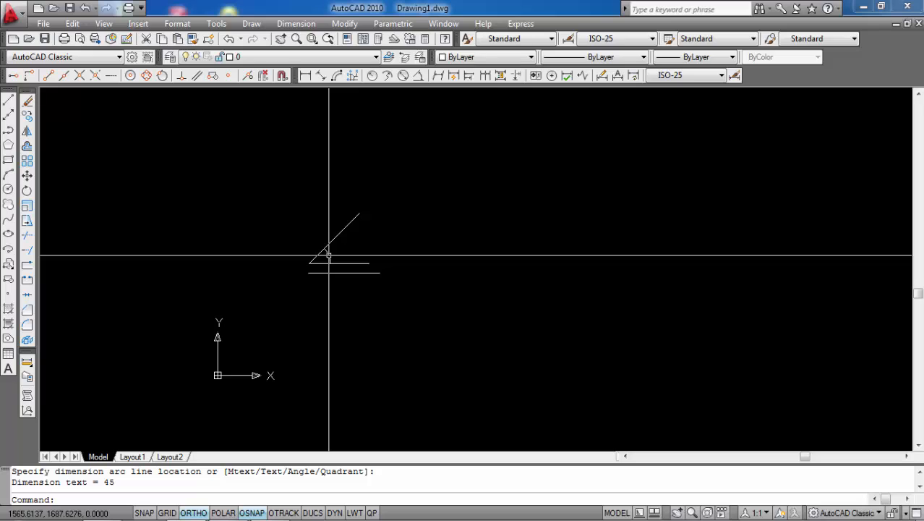
{"action": "scroll", "coordinate": [516, 275], "scroll_direction": "down", "scroll_amount": 3}
{"action": "scroll", "coordinate": [505, 252], "scroll_direction": "up", "scroll_amount": 6}
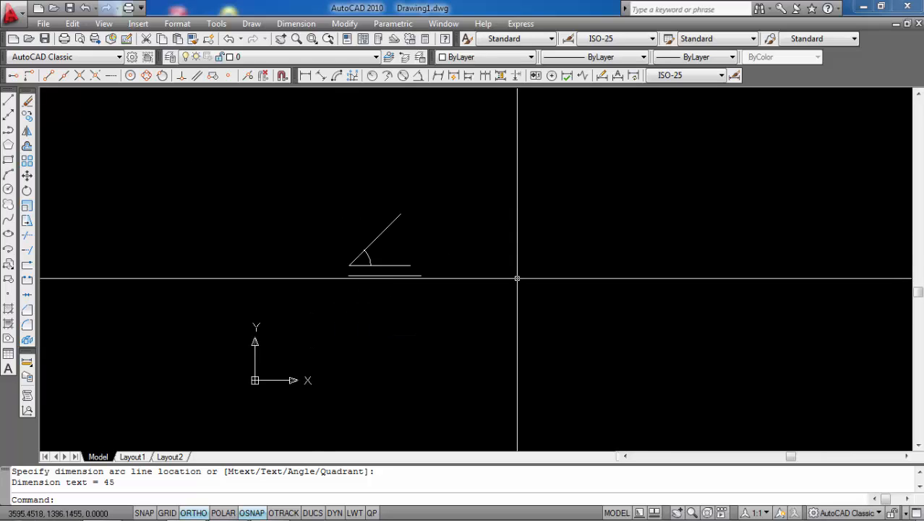
Draw a separate horizontal line to the right of the angle figure, roughly level with the lowest line
{"action": "left_click", "coordinate": [9, 101]}
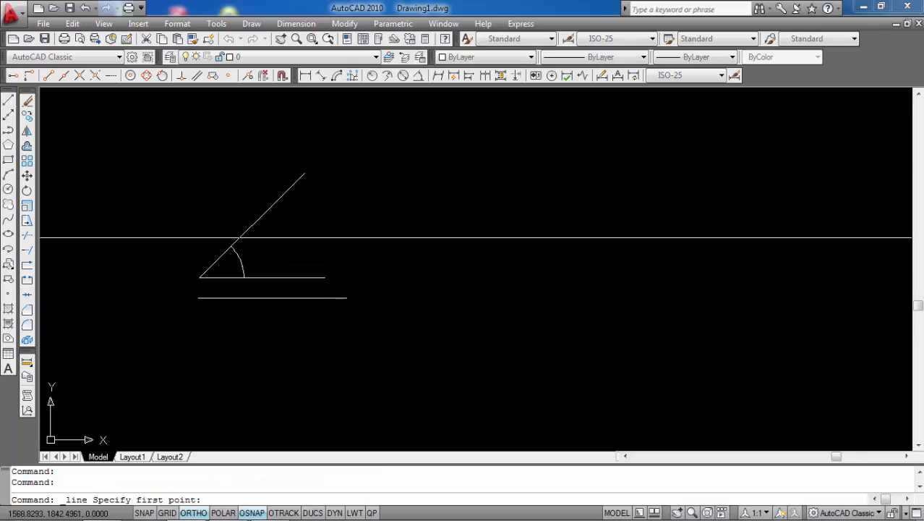
{"action": "left_click", "coordinate": [466, 298]}
{"action": "left_click", "coordinate": [661, 293]}
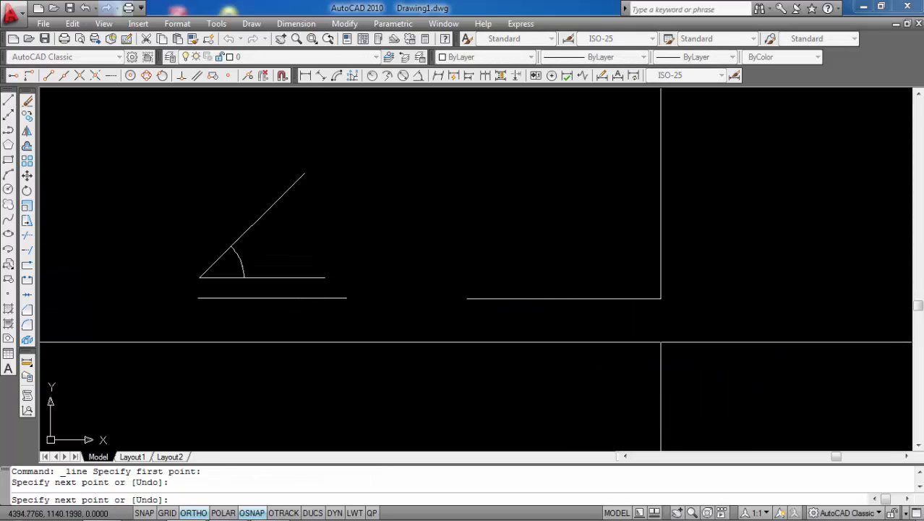
{"action": "key", "text": "Return"}
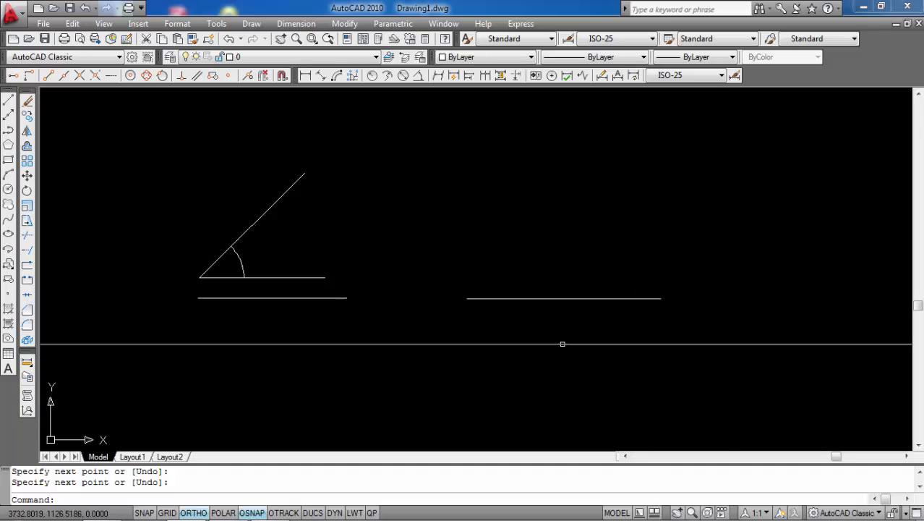
Try rotating the separate horizontal line by 45° about its left endpoint with Ortho off, and undo the rotation
{"action": "left_click", "coordinate": [523, 298]}
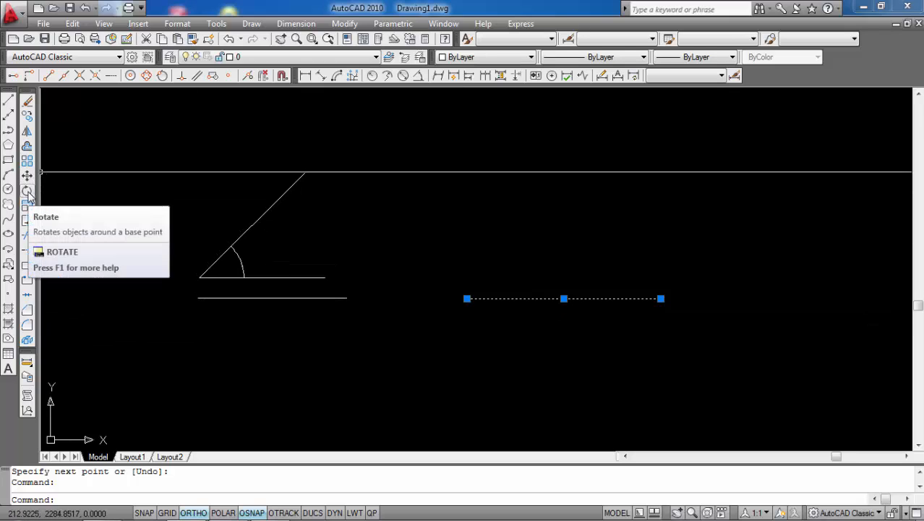
{"action": "left_click", "coordinate": [26, 191]}
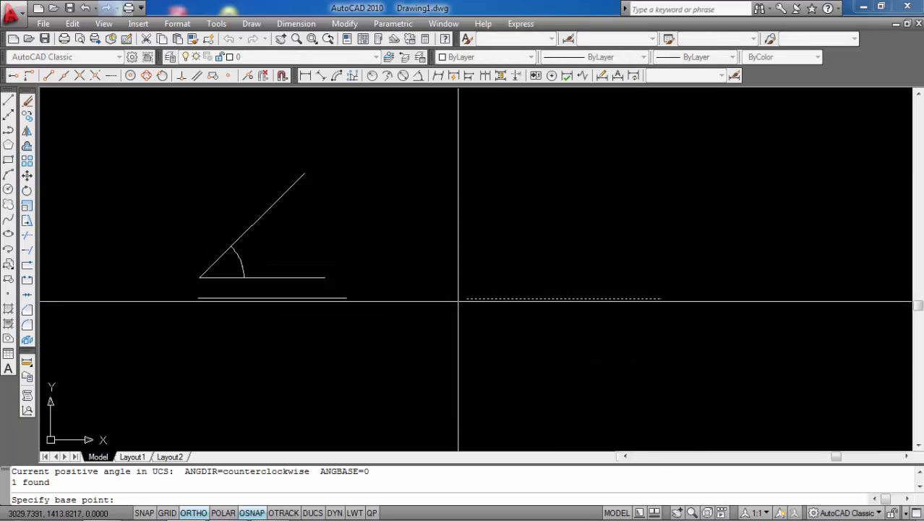
{"action": "left_click", "coordinate": [468, 298]}
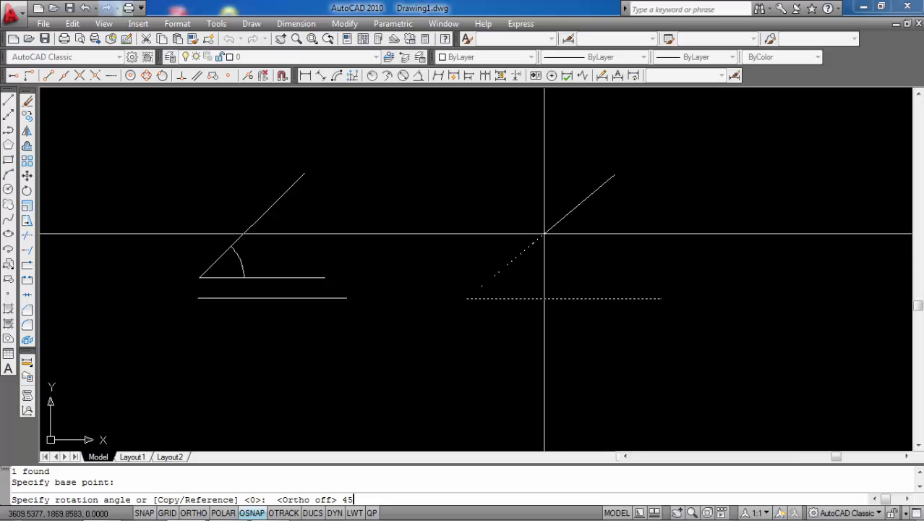
{"action": "key", "text": "Return"}
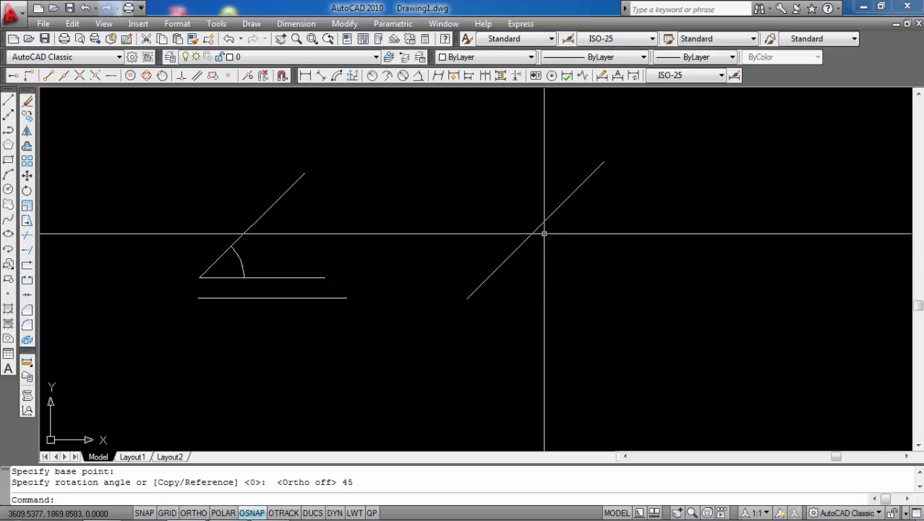
{"action": "key", "text": "ctrl+z"}
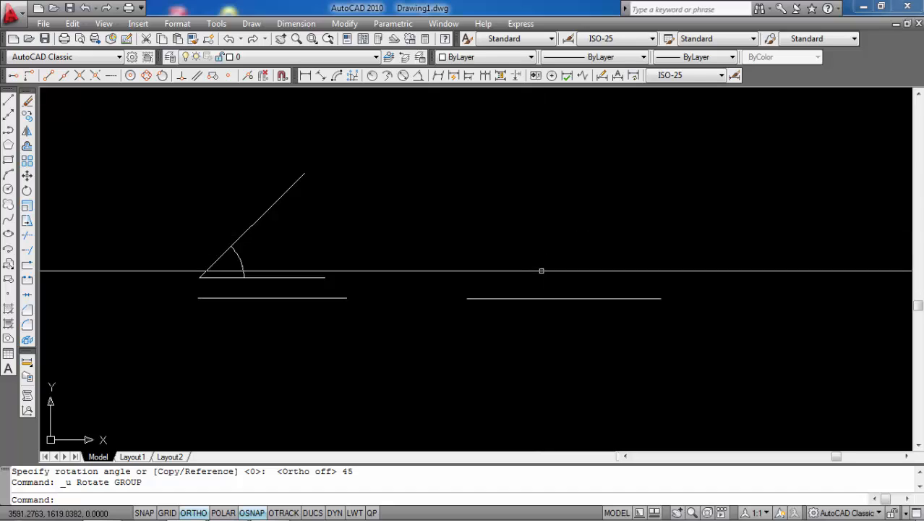
{"action": "left_click", "coordinate": [541, 303]}
{"action": "left_click", "coordinate": [468, 319]}
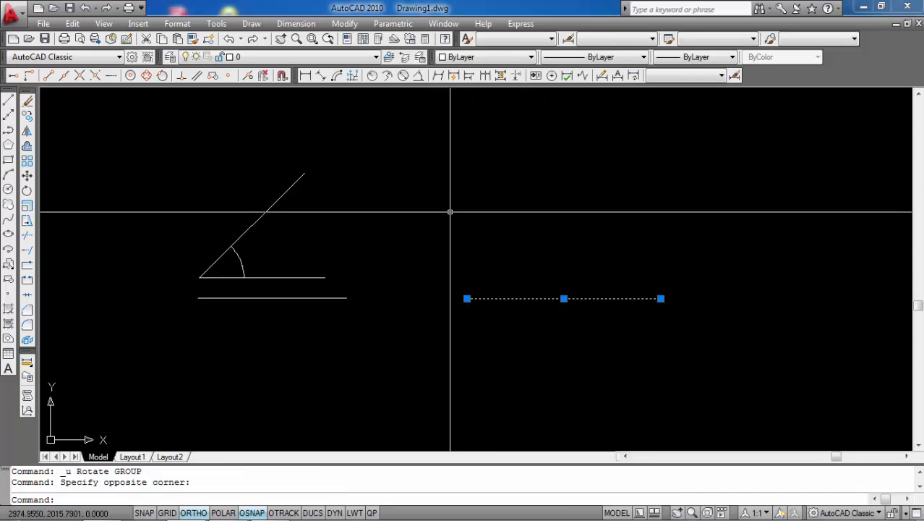
{"action": "key", "text": "ctrl+z"}
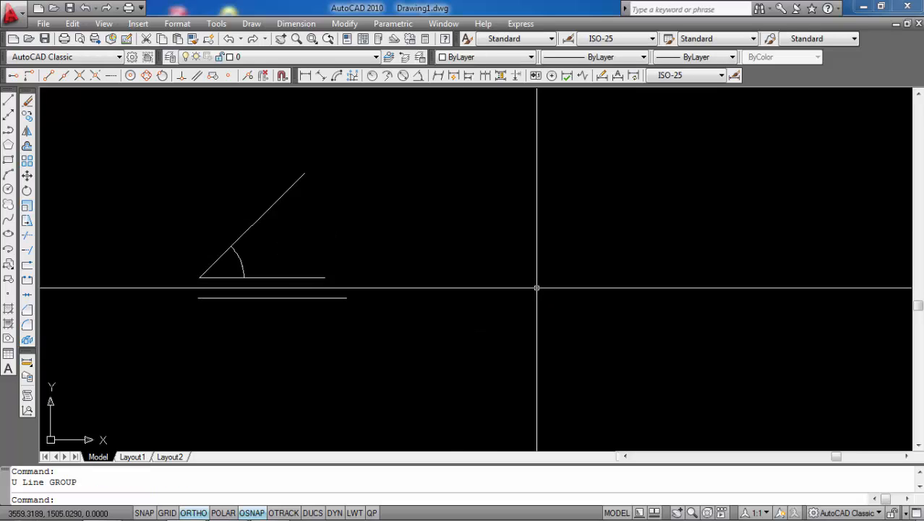
{"action": "scroll", "coordinate": [73, 296], "scroll_direction": "up", "scroll_amount": 3}
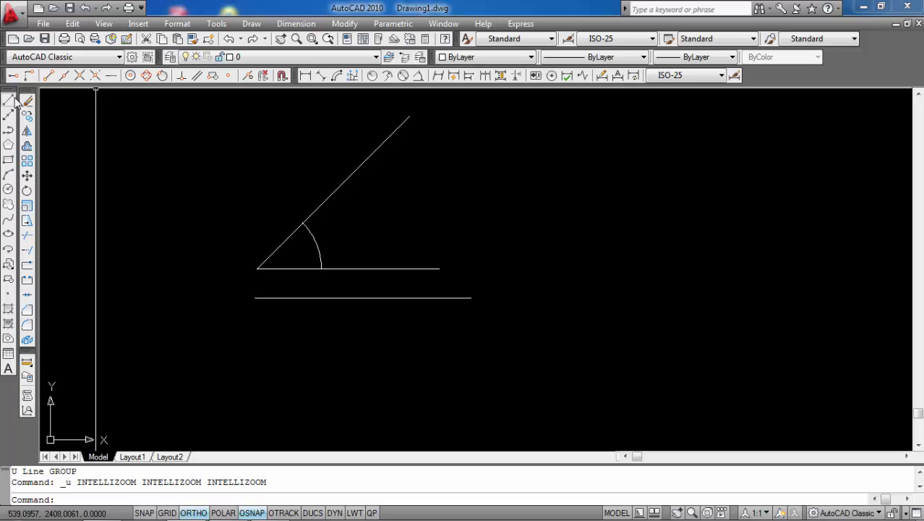
{"action": "left_click", "coordinate": [107, 9]}
{"action": "left_click", "coordinate": [107, 8]}
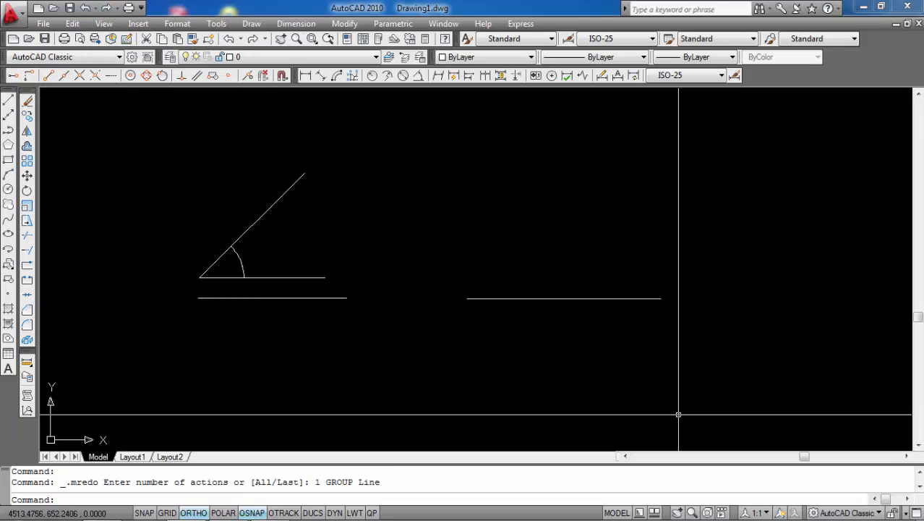
Rotate the separate horizontal line by 30° about its right endpoint with Ortho off
{"action": "left_click", "coordinate": [582, 299]}
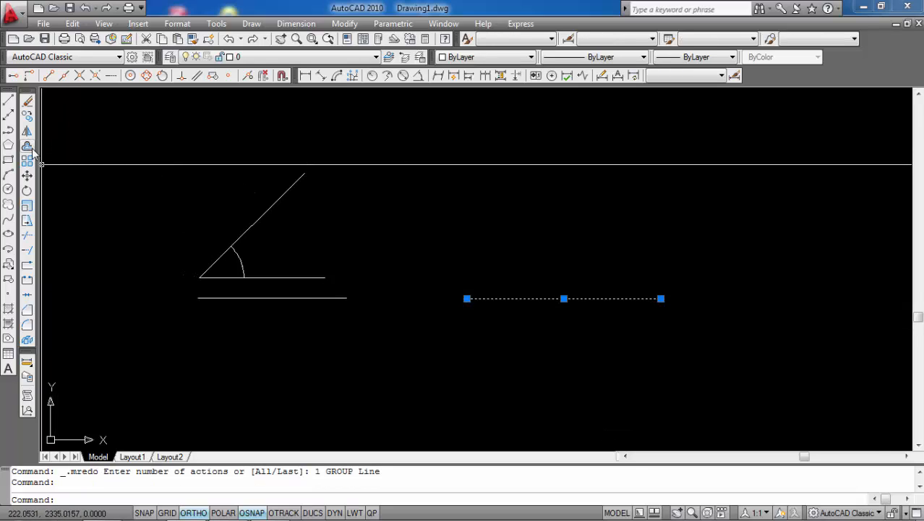
{"action": "left_click", "coordinate": [28, 191]}
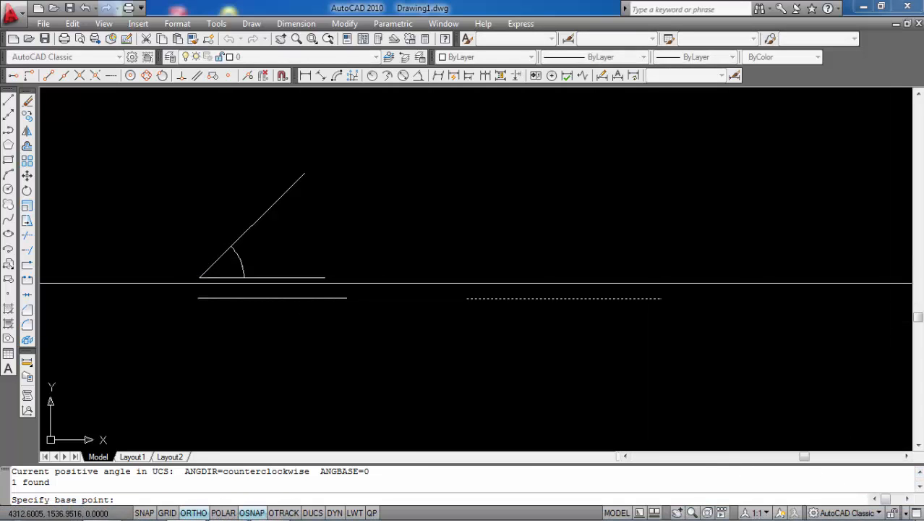
{"action": "left_click", "coordinate": [661, 298]}
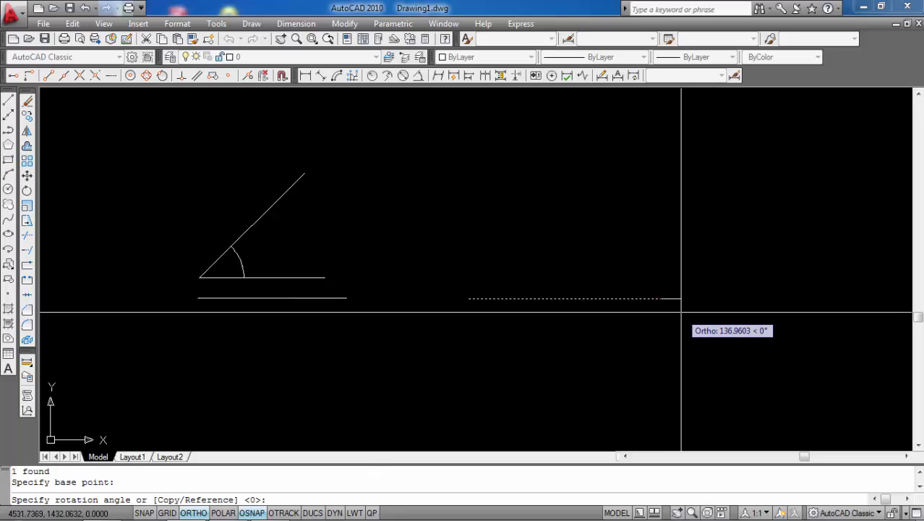
{"action": "key", "text": "F8"}
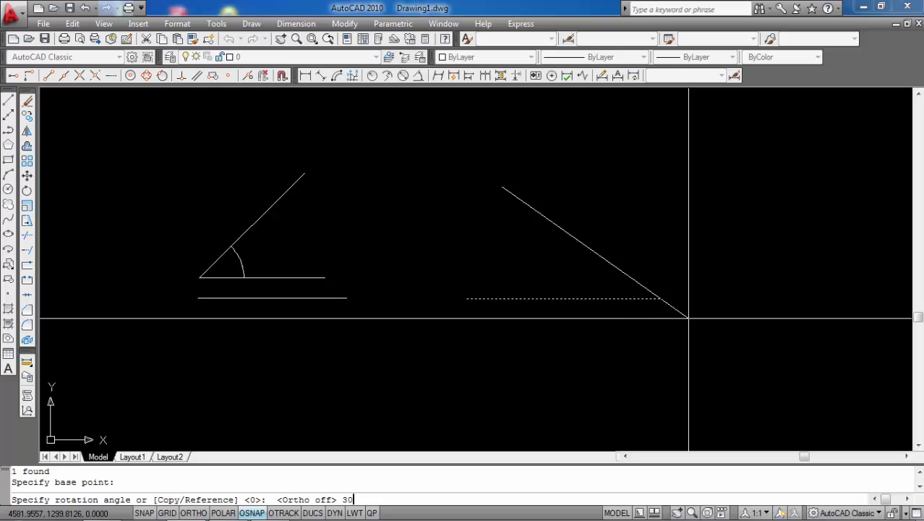
{"action": "key", "text": "Return"}
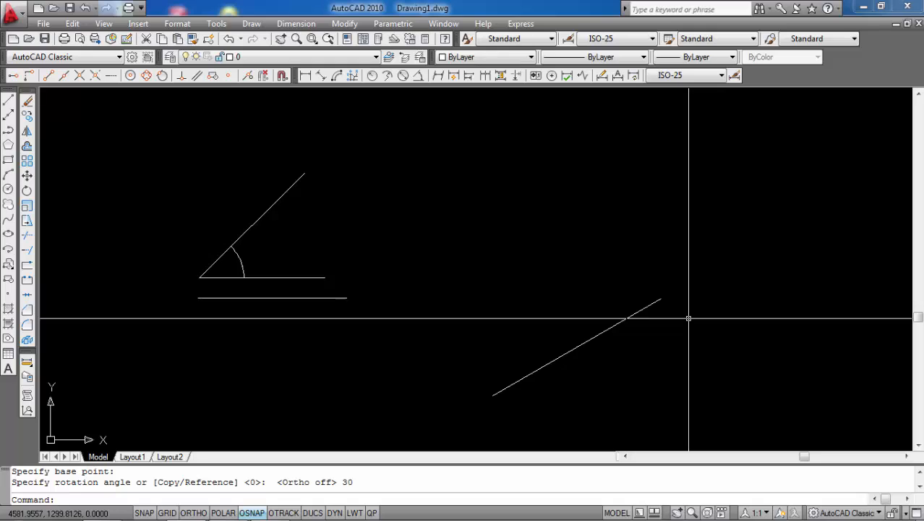
Draw a horizontal line with Ortho on, starting at the rotated line's lower-left endpoint and extending slightly past its upper end
{"action": "left_click", "coordinate": [8, 101]}
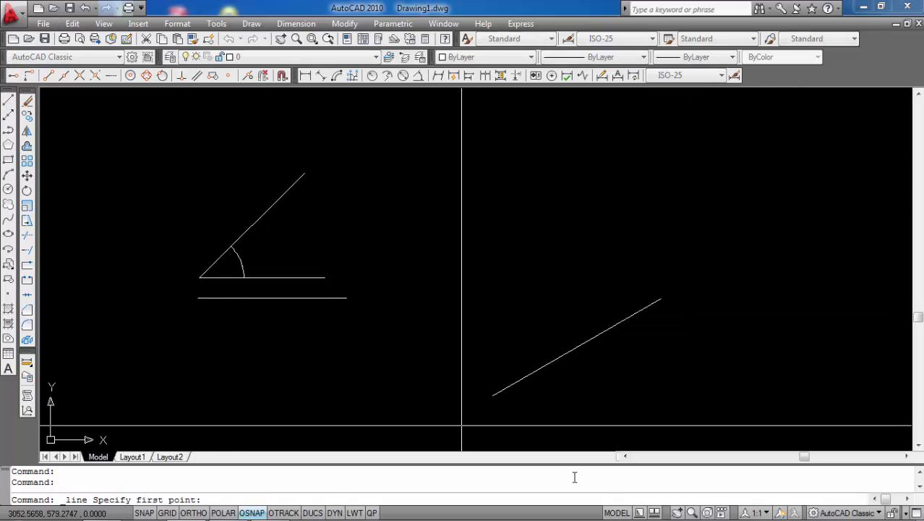
{"action": "left_click", "coordinate": [493, 395]}
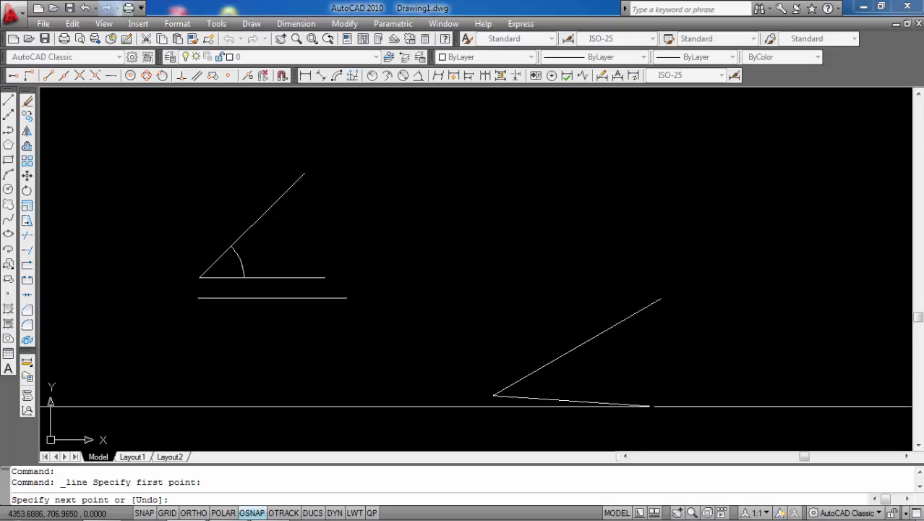
{"action": "key", "text": "F8"}
{"action": "left_click", "coordinate": [671, 425]}
{"action": "key", "text": "Return"}
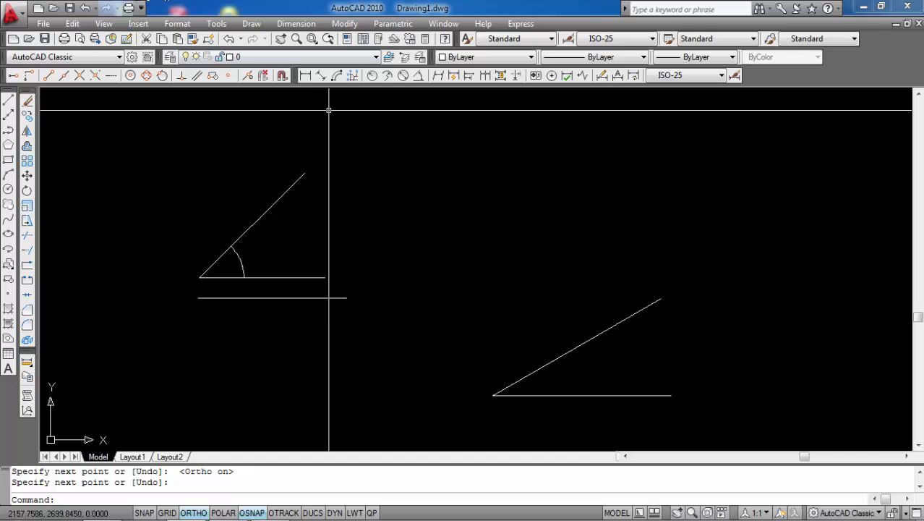
Add an angular dimension between the rotated line and its horizontal base line, and inspect the dimension text
{"action": "left_click", "coordinate": [417, 76]}
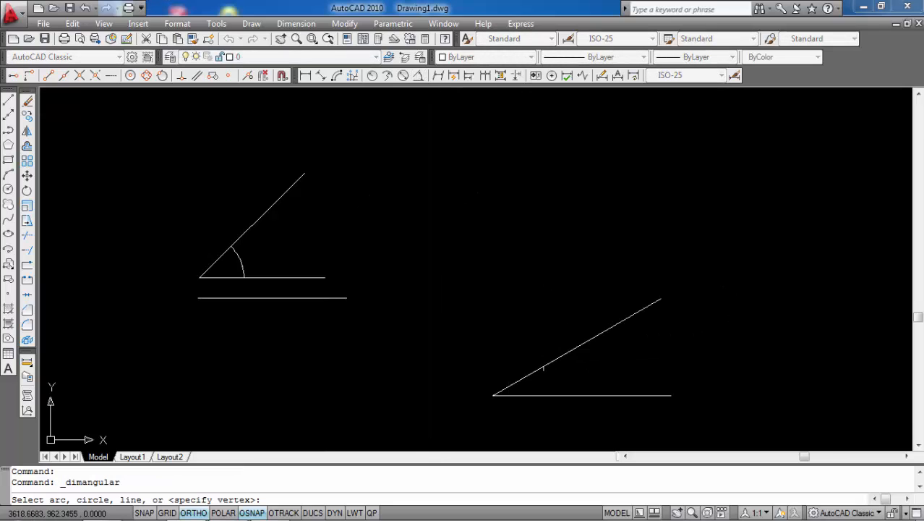
{"action": "left_click", "coordinate": [544, 367]}
{"action": "left_click", "coordinate": [552, 396]}
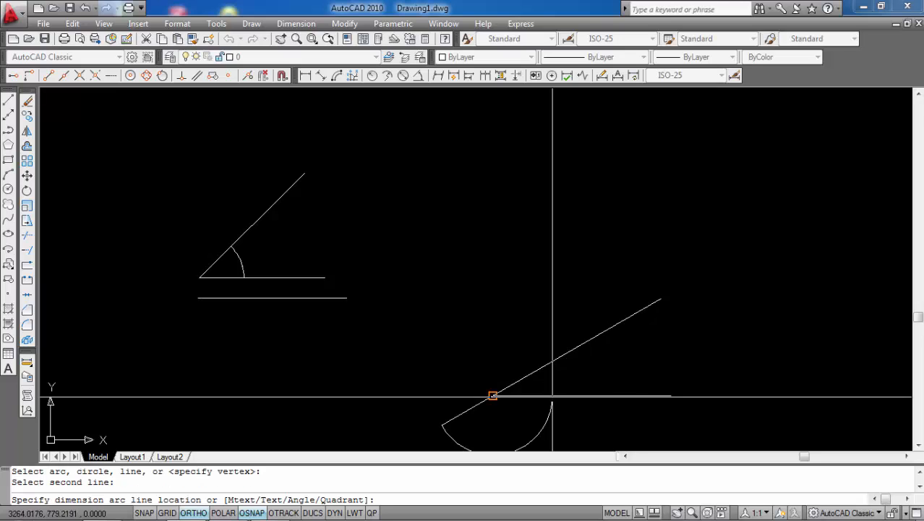
{"action": "scroll", "coordinate": [555, 390], "scroll_direction": "up", "scroll_amount": 5}
{"action": "left_click", "coordinate": [556, 373]}
{"action": "scroll", "coordinate": [556, 373], "scroll_direction": "up", "scroll_amount": 7}
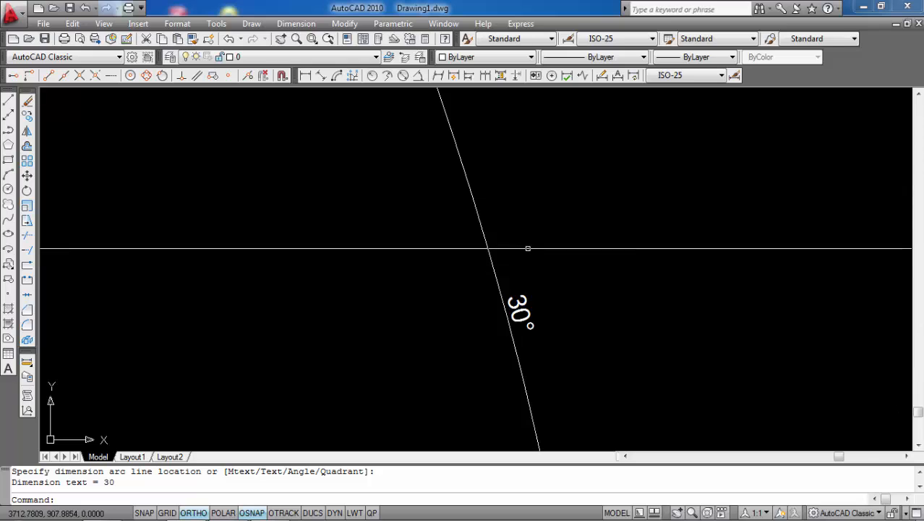
Draw a horizontal line about 2223 units long in the empty area to the upper left of both angle figures
{"action": "scroll", "coordinate": [536, 269], "scroll_direction": "down", "scroll_amount": 8}
{"action": "scroll", "coordinate": [544, 261], "scroll_direction": "down", "scroll_amount": 4}
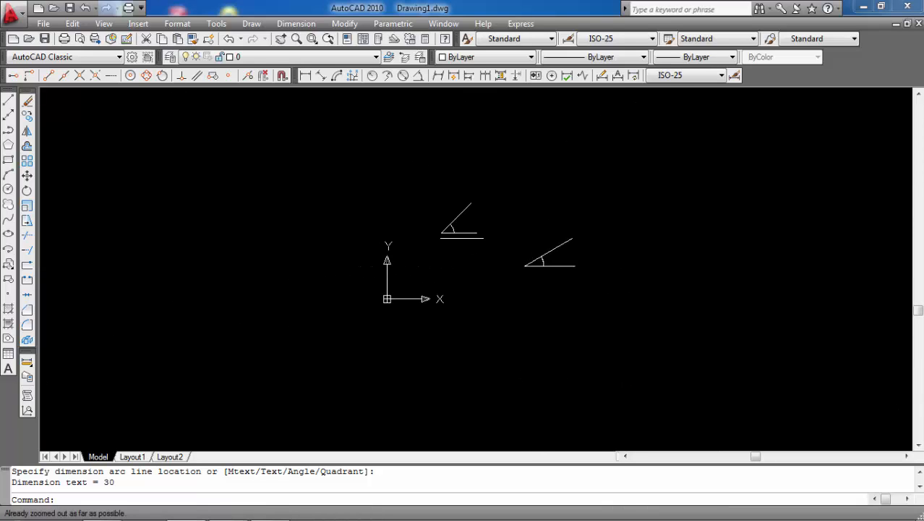
{"action": "scroll", "coordinate": [370, 209], "scroll_direction": "up", "scroll_amount": 3}
{"action": "scroll", "coordinate": [371, 210], "scroll_direction": "down", "scroll_amount": 1}
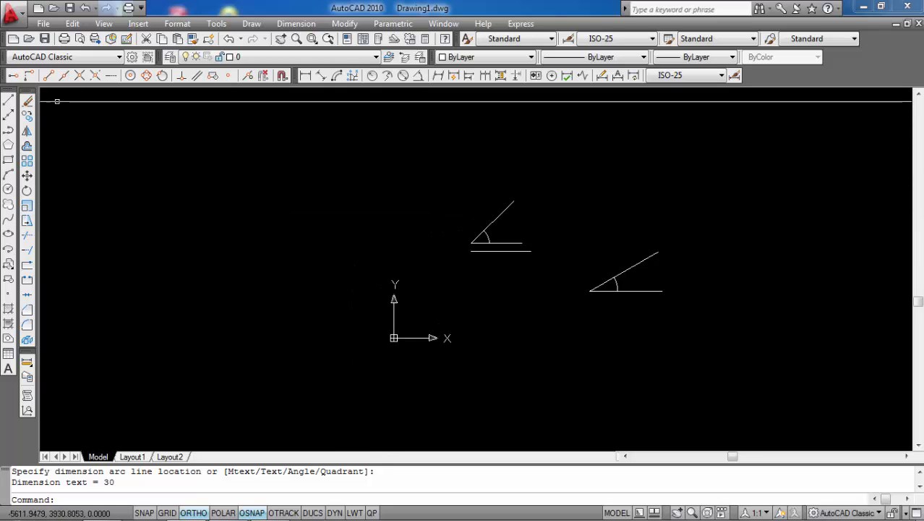
{"action": "left_click", "coordinate": [9, 101]}
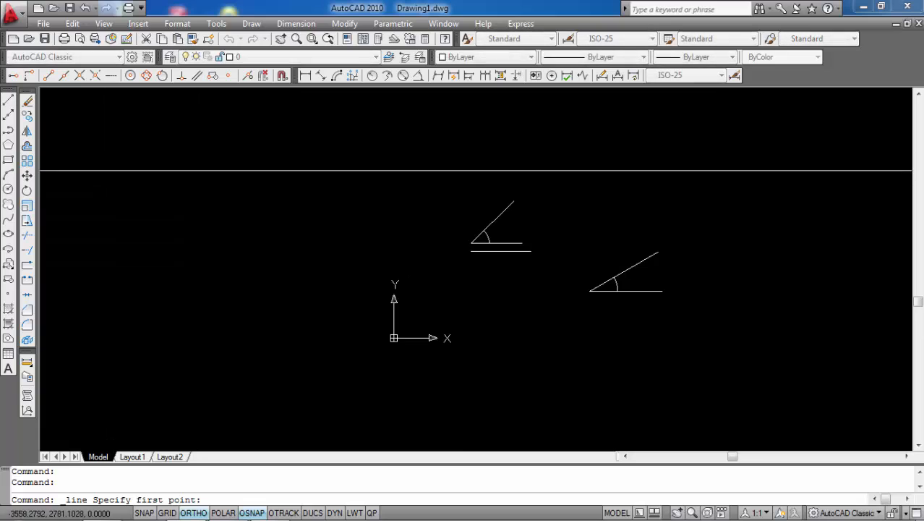
{"action": "left_click", "coordinate": [177, 168]}
{"action": "left_click", "coordinate": [311, 168]}
{"action": "key", "text": "Return"}
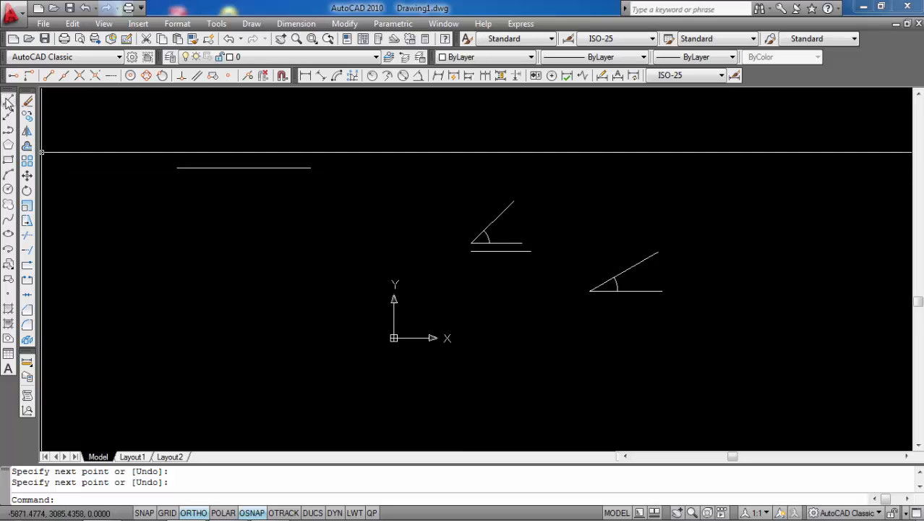
Check the active object snap modes, and draw a 1000-unit line straight down from the new horizontal line's left endpoint
{"action": "left_click", "coordinate": [7, 103]}
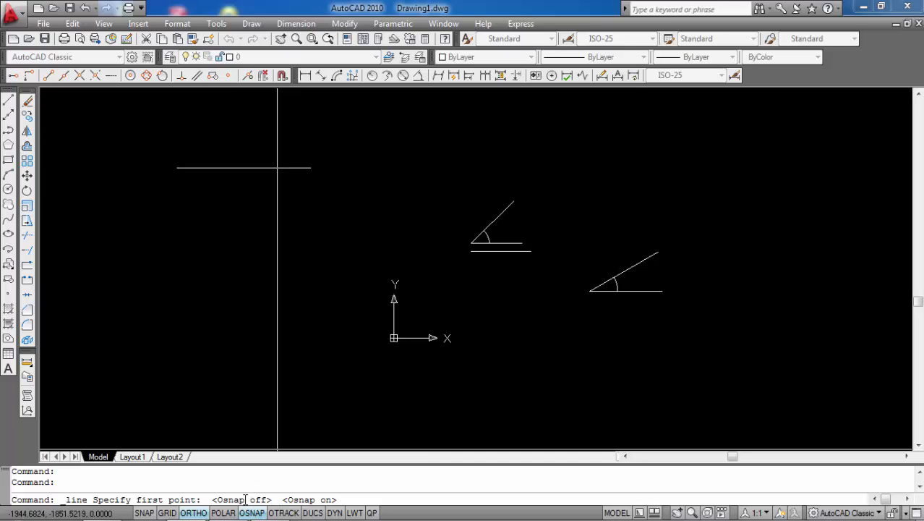
{"action": "right_click", "coordinate": [253, 513]}
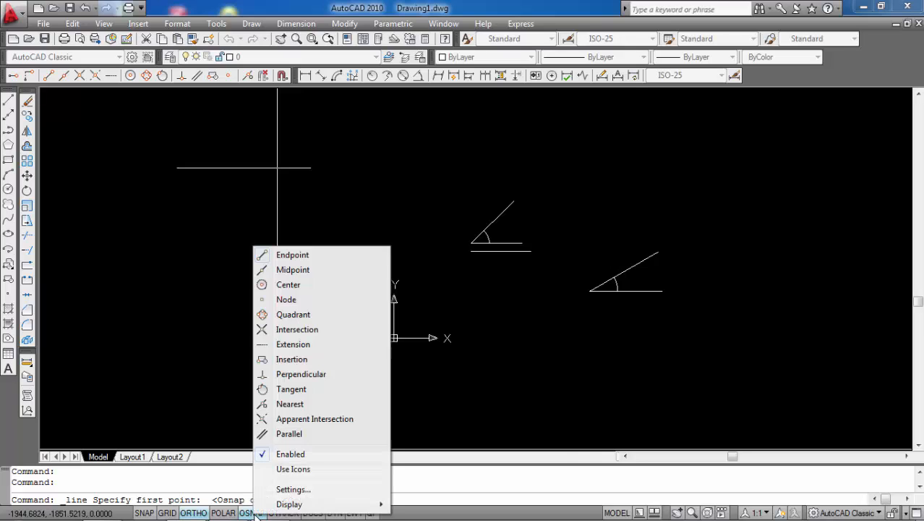
{"action": "left_click", "coordinate": [287, 487]}
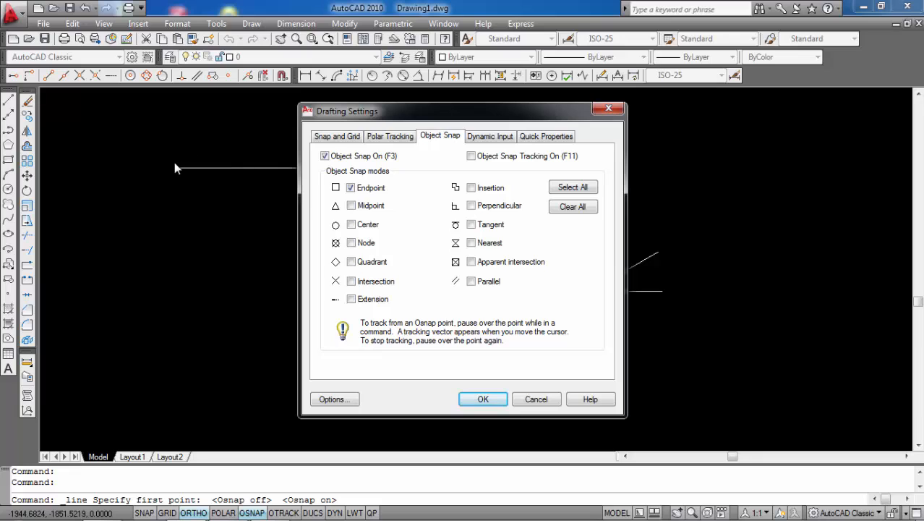
{"action": "left_click", "coordinate": [537, 400]}
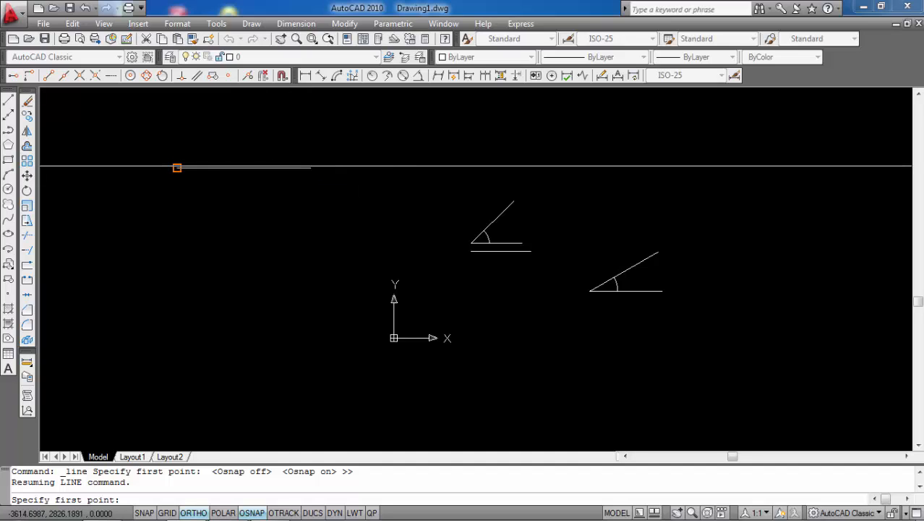
{"action": "left_click", "coordinate": [177, 168]}
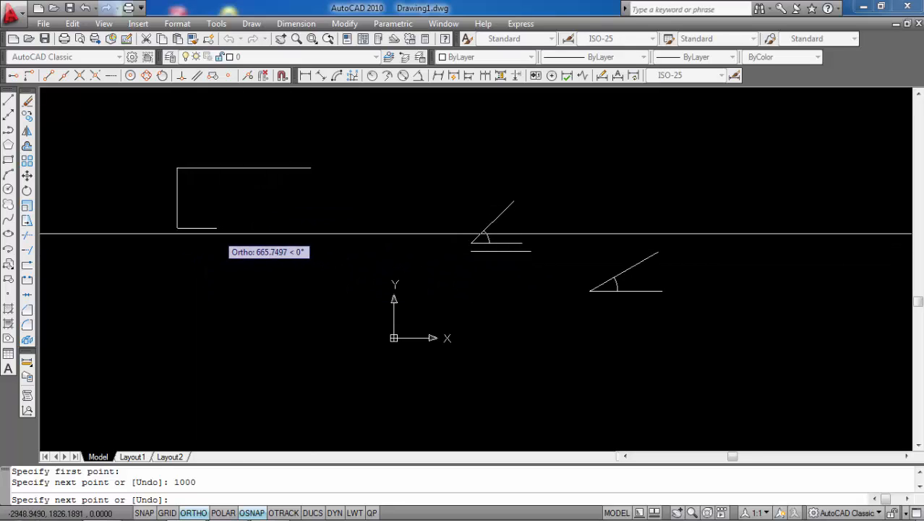
{"action": "key", "text": "Return"}
Add a linear dimension between the new horizontal line's endpoints, placing it just below the line, and inspect its text
{"action": "scroll", "coordinate": [204, 186], "scroll_direction": "up", "scroll_amount": 5}
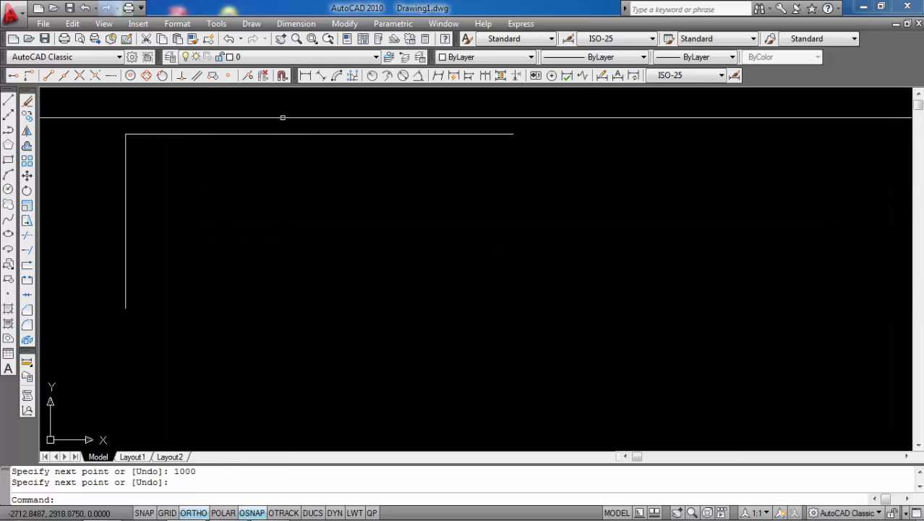
{"action": "left_click", "coordinate": [305, 75]}
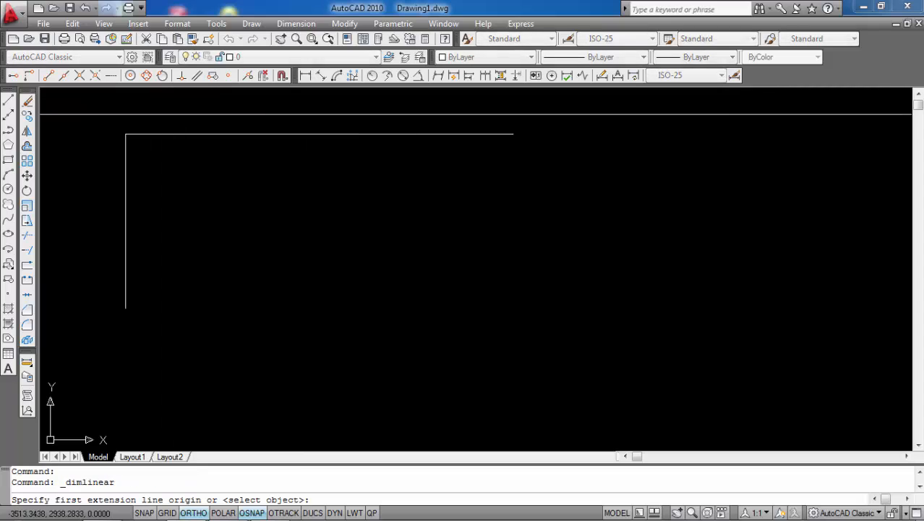
{"action": "left_click", "coordinate": [126, 134]}
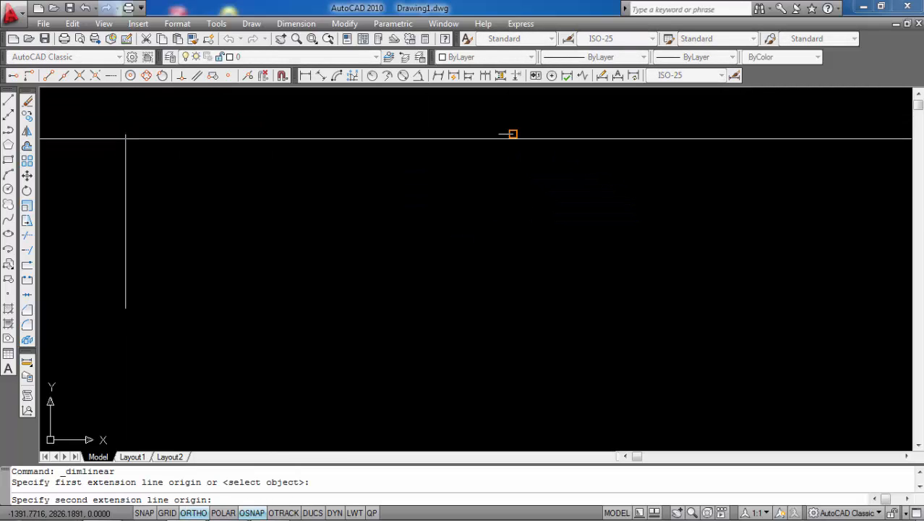
{"action": "left_click", "coordinate": [510, 133]}
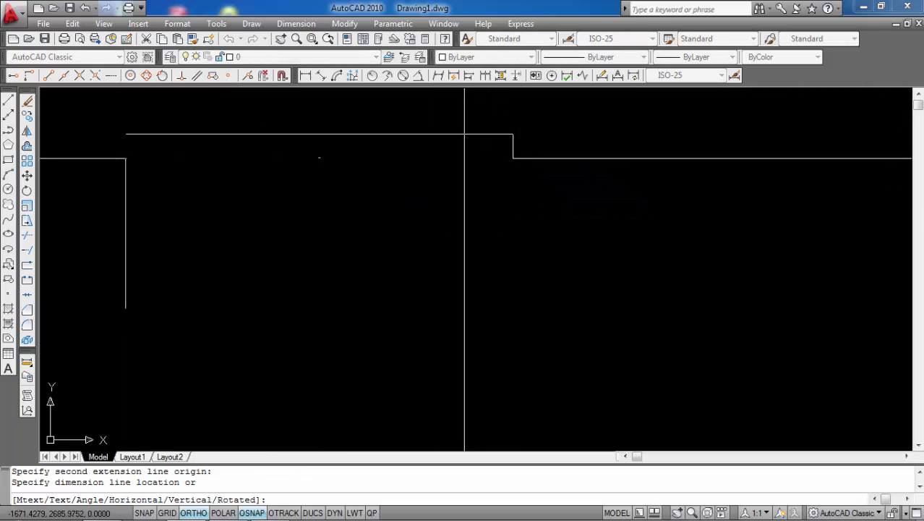
{"action": "left_click", "coordinate": [422, 150]}
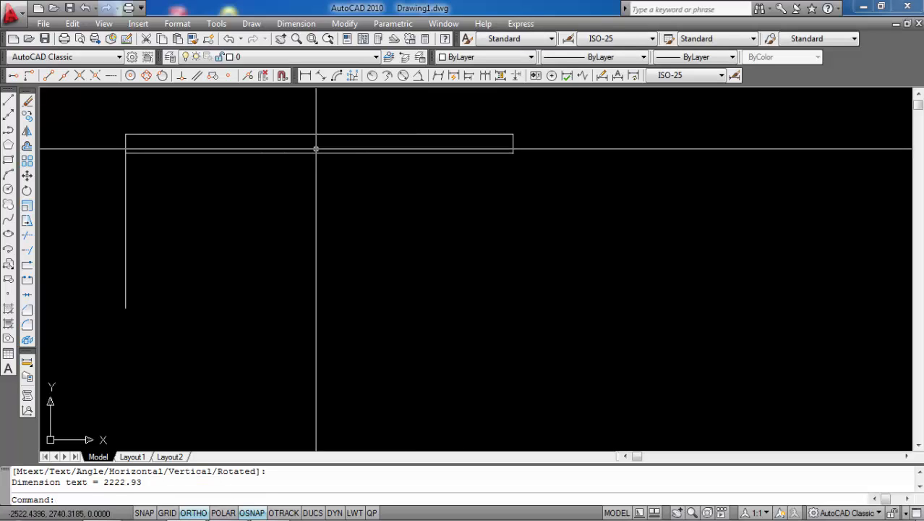
{"action": "scroll", "coordinate": [326, 153], "scroll_direction": "up", "scroll_amount": 11}
Erase the new horizontal line, the vertical line and their linear dimension
{"action": "scroll", "coordinate": [334, 171], "scroll_direction": "down", "scroll_amount": 15}
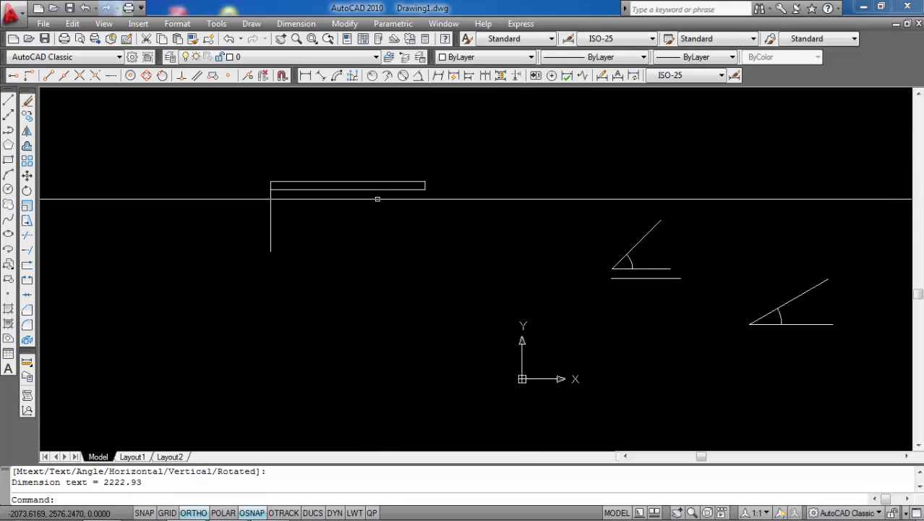
{"action": "left_click", "coordinate": [242, 134]}
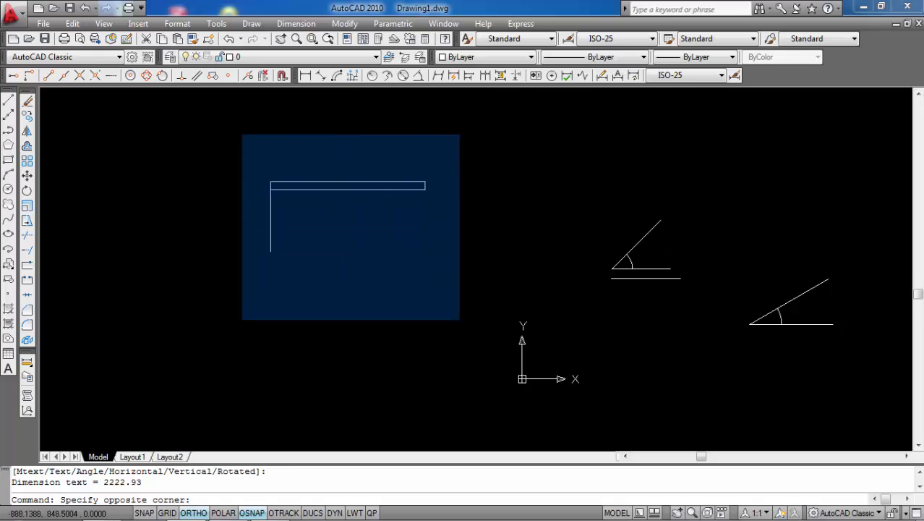
{"action": "left_click", "coordinate": [459, 320]}
{"action": "key", "text": "Delete"}
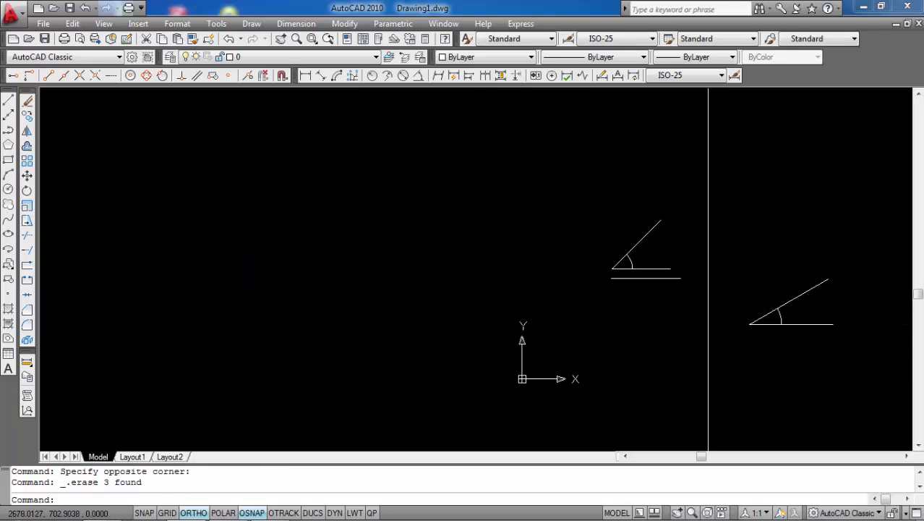
Measure the length of the horizontal line below the 45° angle by previewing a linear dimension between its endpoints
{"action": "scroll", "coordinate": [708, 311], "scroll_direction": "up", "scroll_amount": 6}
{"action": "mouse_move", "coordinate": [606, 179]}
{"action": "middle_mouse_down"}
{"action": "mouse_move", "coordinate": [453, 313]}
{"action": "mouse_move", "coordinate": [457, 321]}
{"action": "middle_mouse_up"}
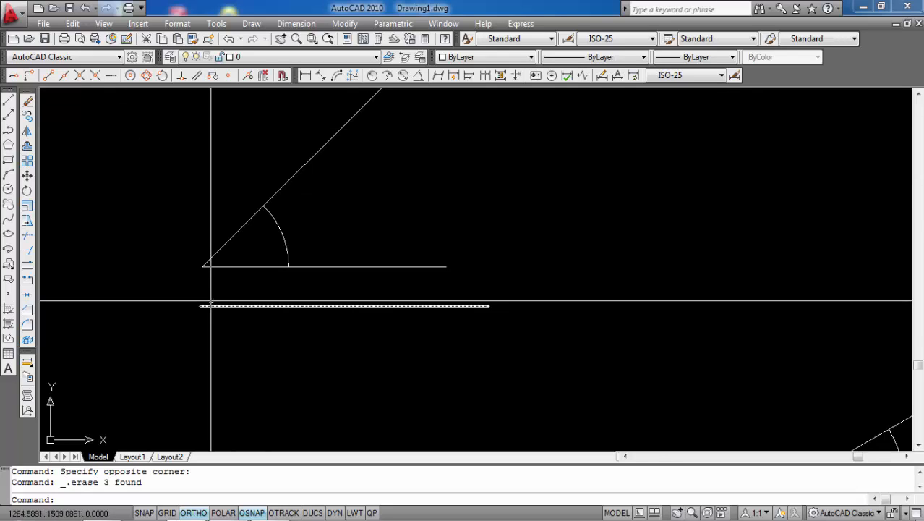
{"action": "left_click", "coordinate": [305, 76]}
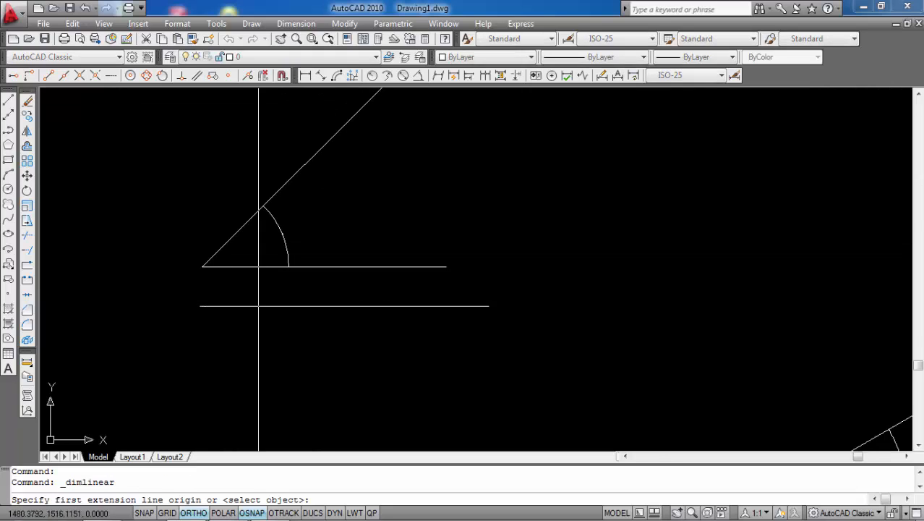
{"action": "left_click", "coordinate": [200, 305]}
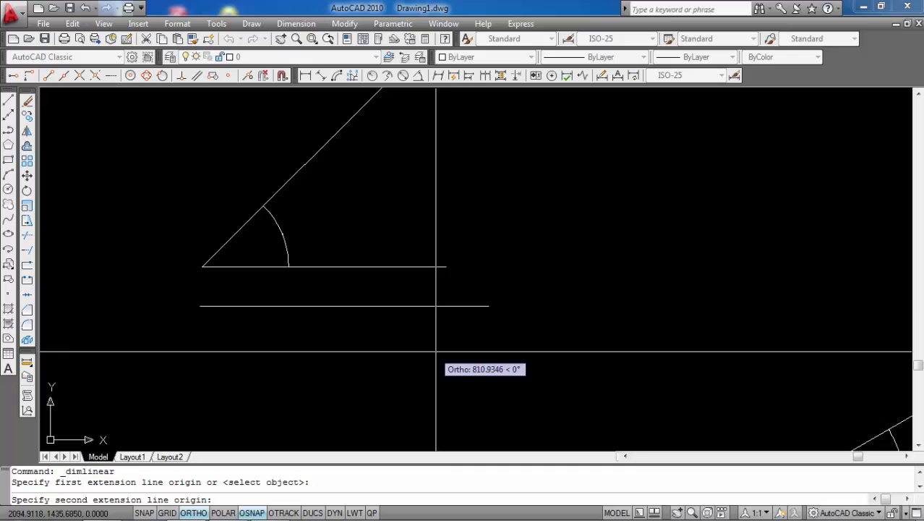
{"action": "left_click", "coordinate": [488, 305]}
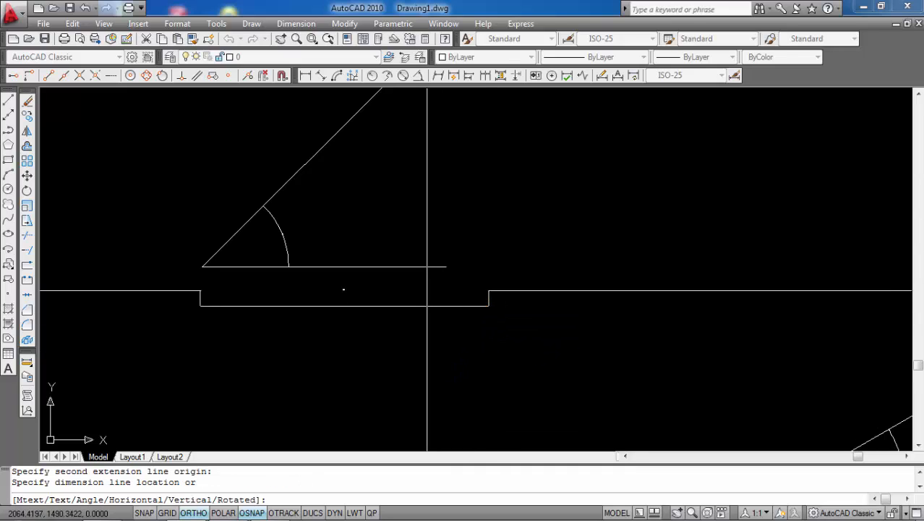
{"action": "scroll", "coordinate": [343, 290], "scroll_direction": "up", "scroll_amount": 5}
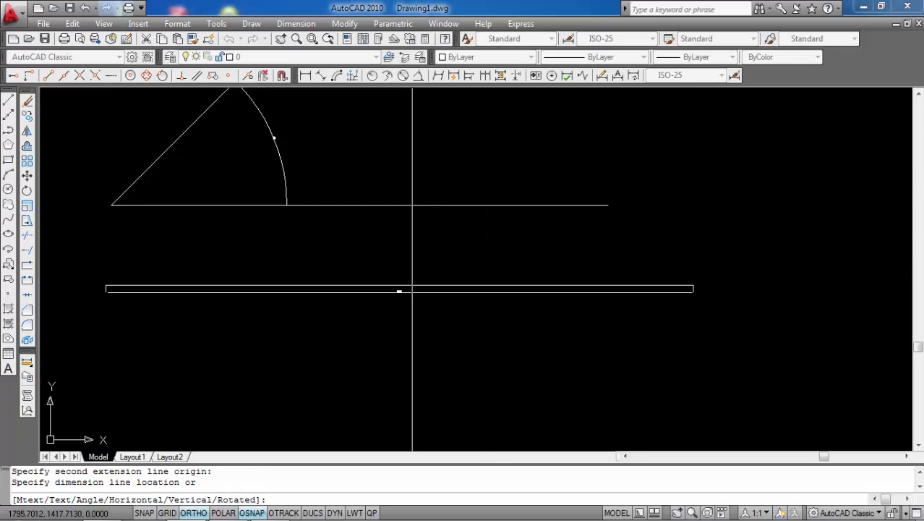
{"action": "key", "text": "Escape"}
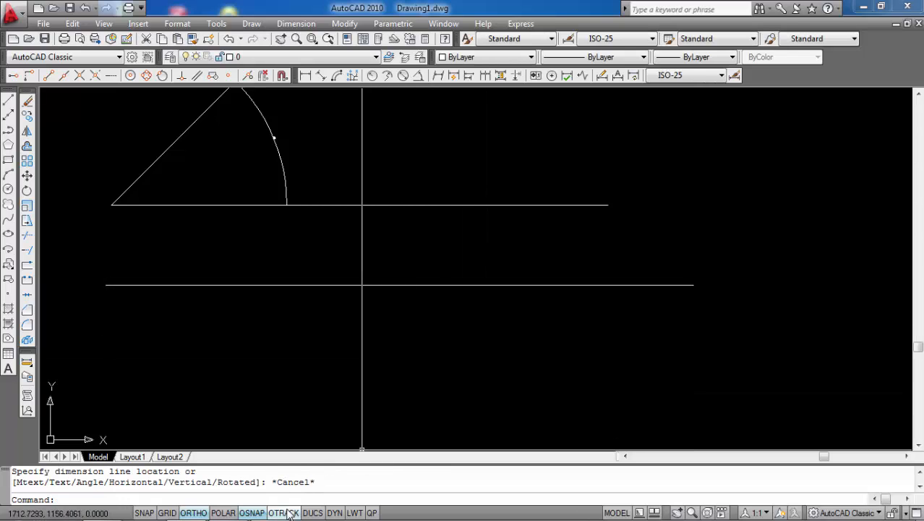
Turn on object snap tracking
{"action": "left_click", "coordinate": [287, 514]}
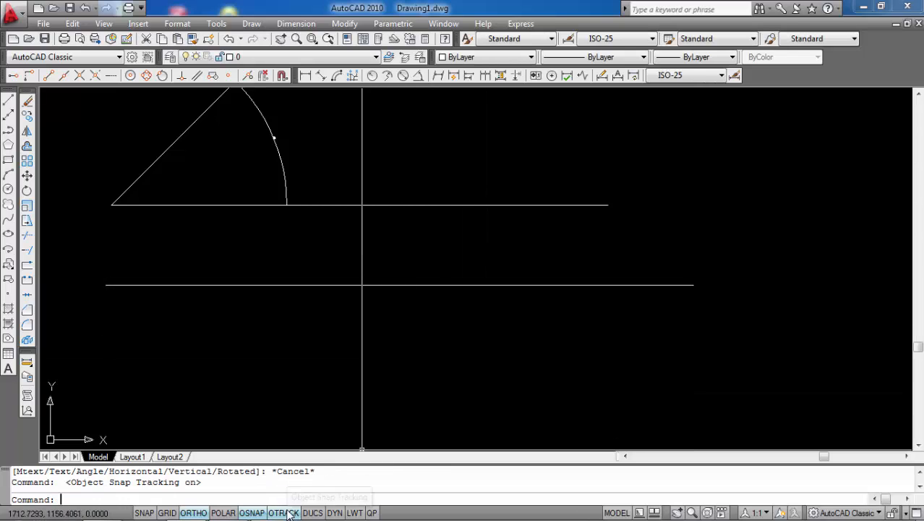
Preview a linear dimension between the lower horizontal line's endpoints, cancel it, and turn off object snap tracking
{"action": "left_click", "coordinate": [305, 75]}
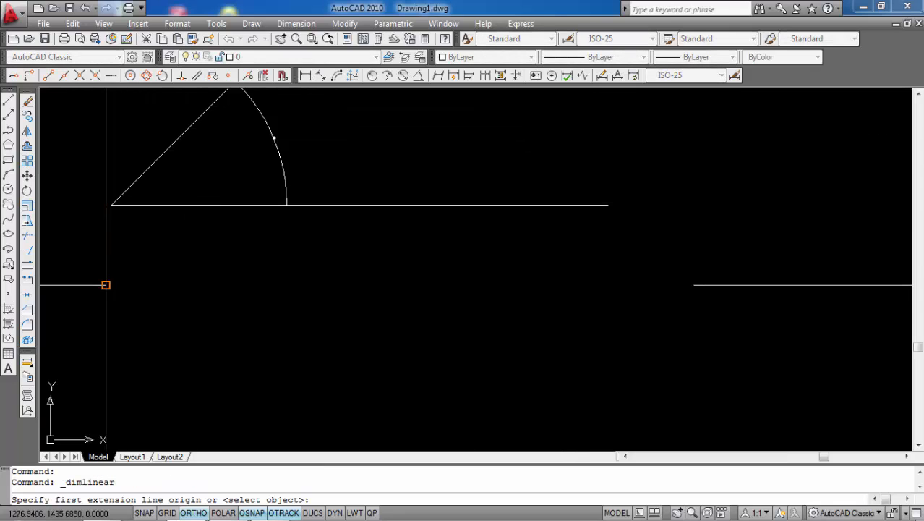
{"action": "left_click", "coordinate": [106, 284]}
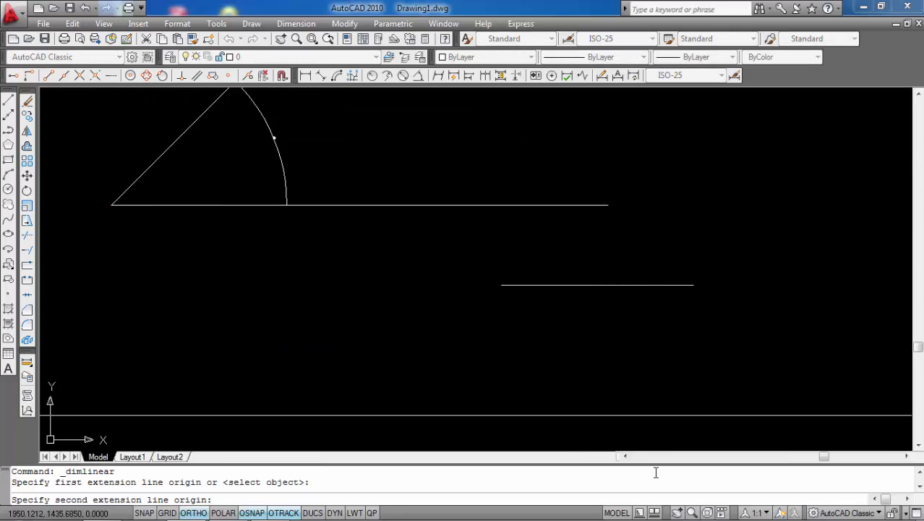
{"action": "left_click", "coordinate": [692, 284]}
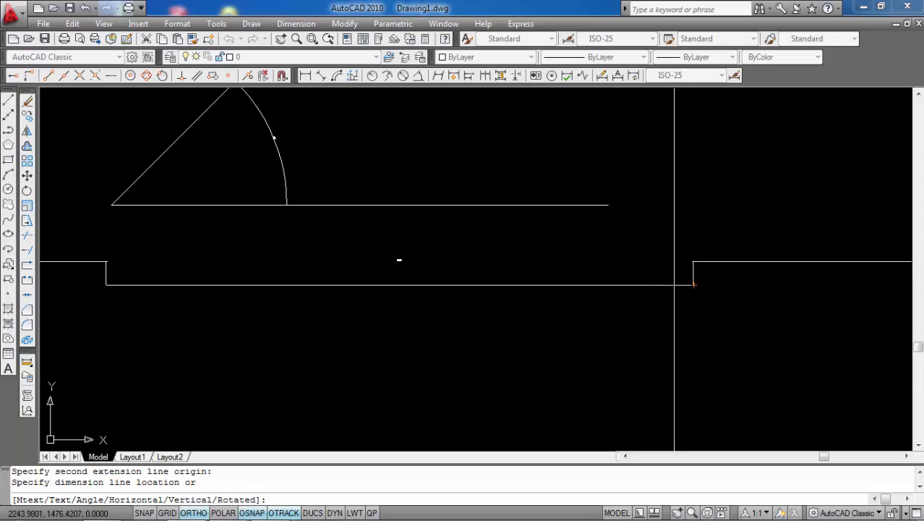
{"action": "key", "text": "Escape"}
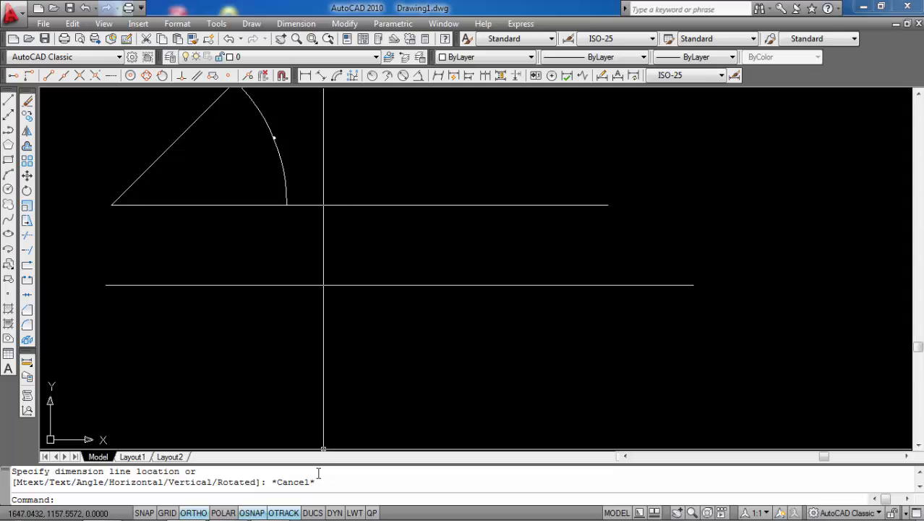
{"action": "left_click", "coordinate": [296, 513]}
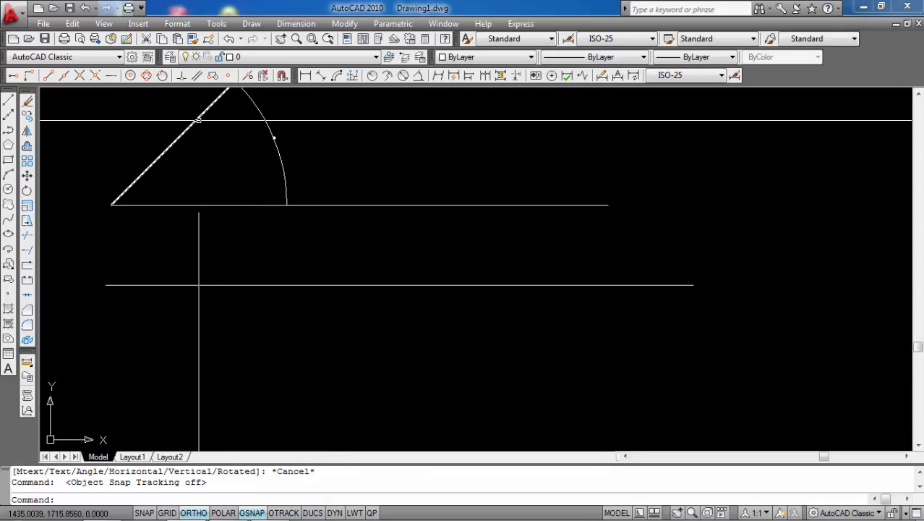
Draw a vertical line 1000 units downward from the left endpoint of the horizontal line below the 45° angle
{"action": "scroll", "coordinate": [350, 235], "scroll_direction": "down", "scroll_amount": 2}
{"action": "scroll", "coordinate": [350, 235], "scroll_direction": "down", "scroll_amount": 2}
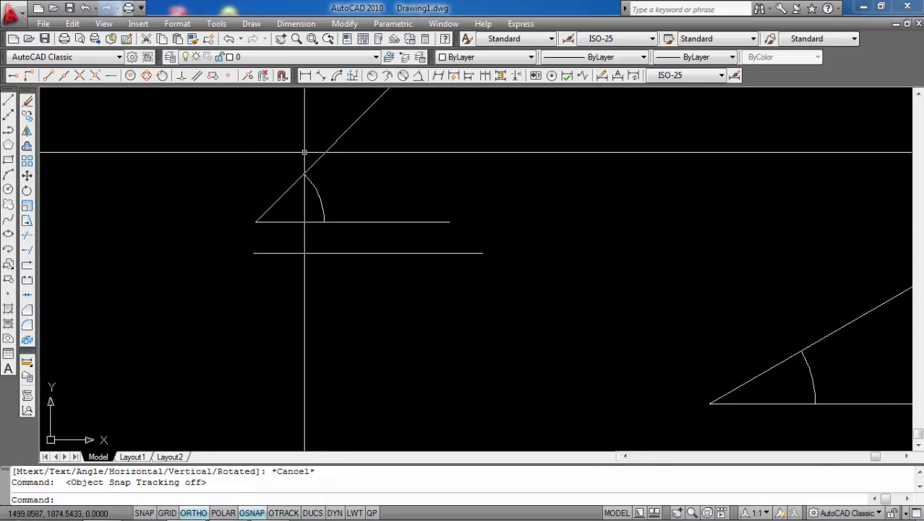
{"action": "left_click", "coordinate": [7, 103]}
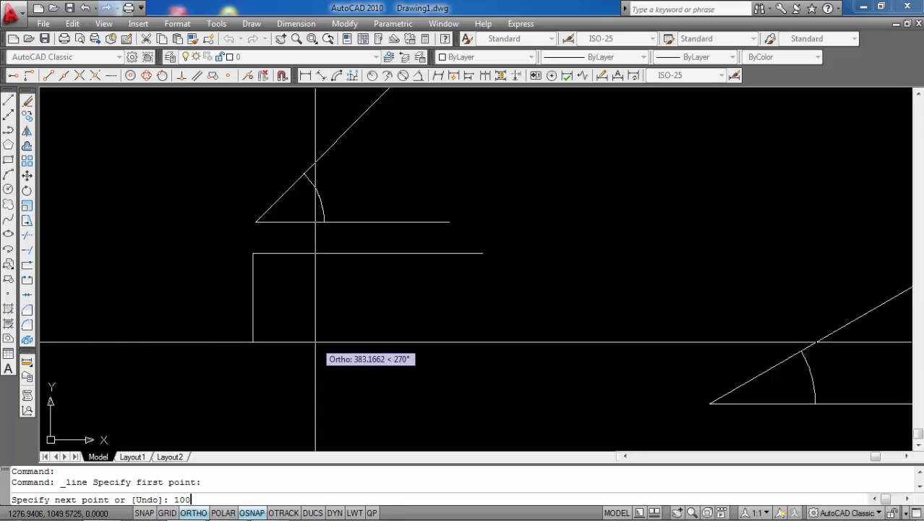
{"action": "key", "text": "Return"}
{"action": "scroll", "coordinate": [377, 319], "scroll_direction": "down", "scroll_amount": 3}
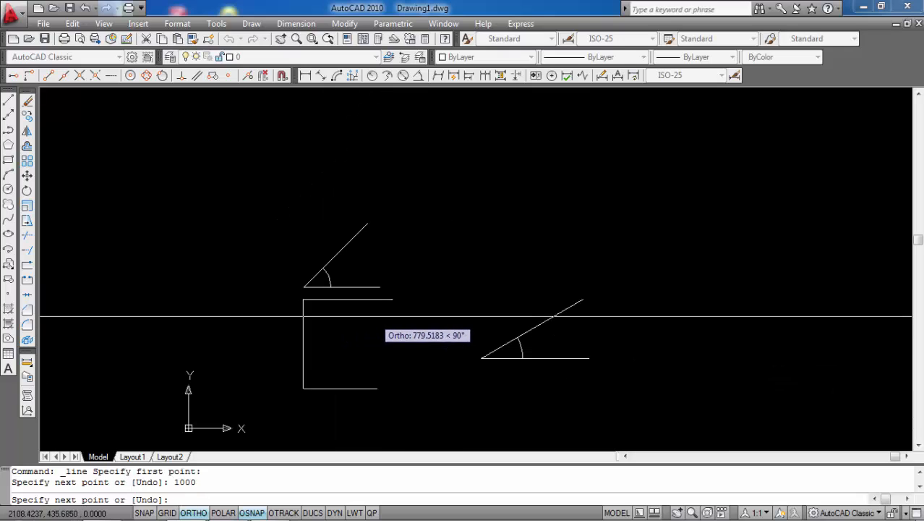
{"action": "key", "text": "Return"}
Draw a line 1000 units right from the vertical line's lower end, then up to the upper line's right endpoint, forming a square
{"action": "middle_click_drag", "start_coordinate": [377, 319], "coordinate": [281, 231]}
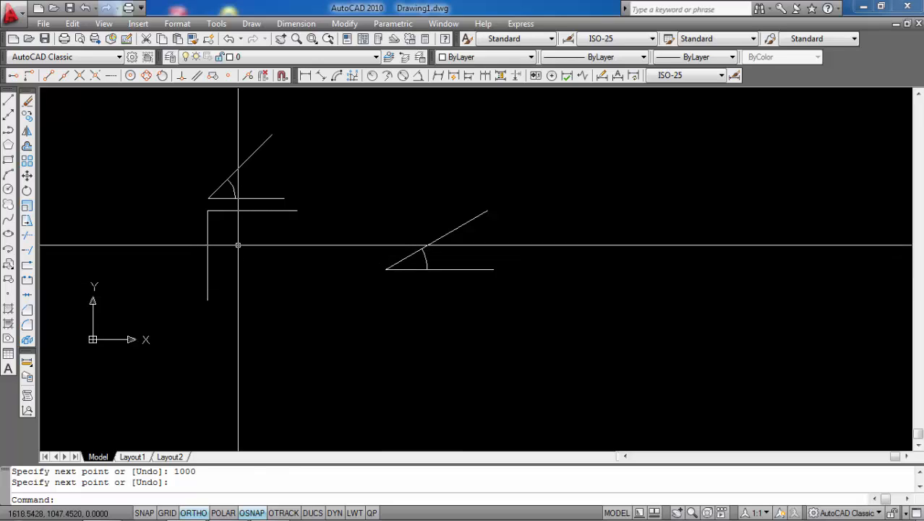
{"action": "key", "text": "Return"}
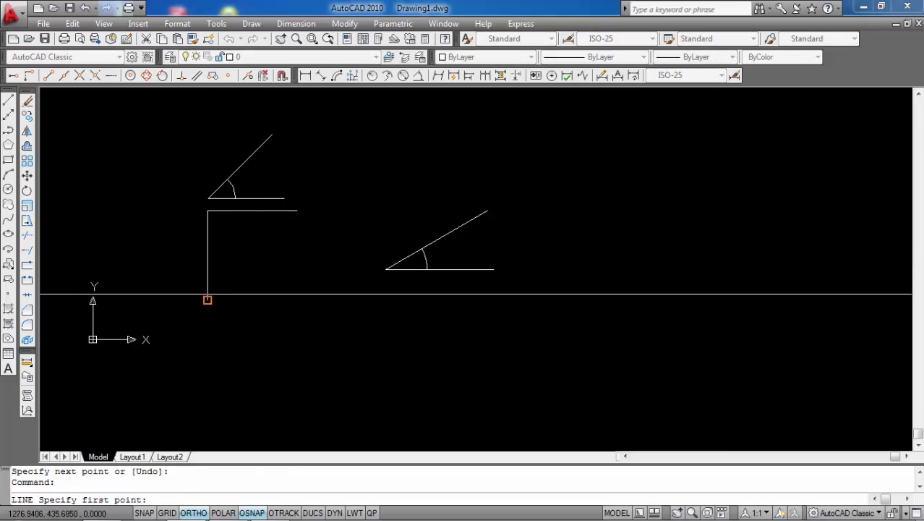
{"action": "left_click", "coordinate": [207, 299]}
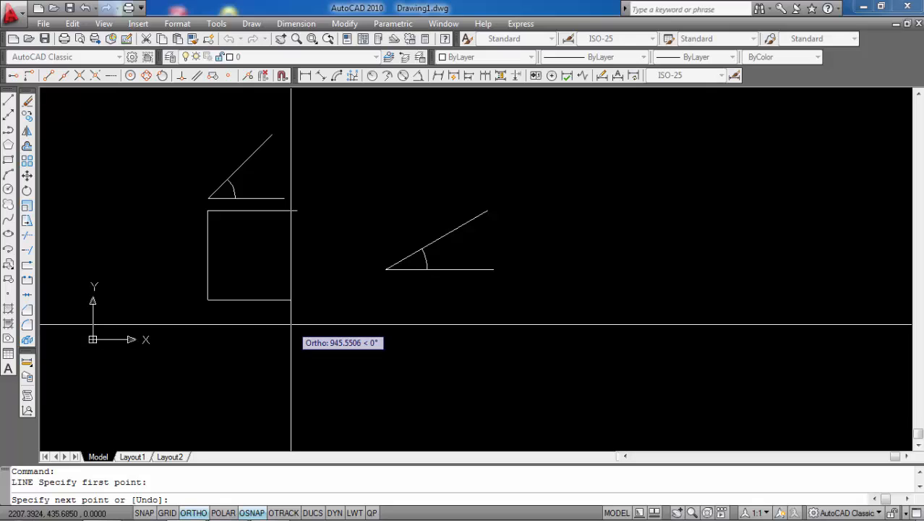
{"action": "type", "text": "1000"}
{"action": "key", "text": "Return"}
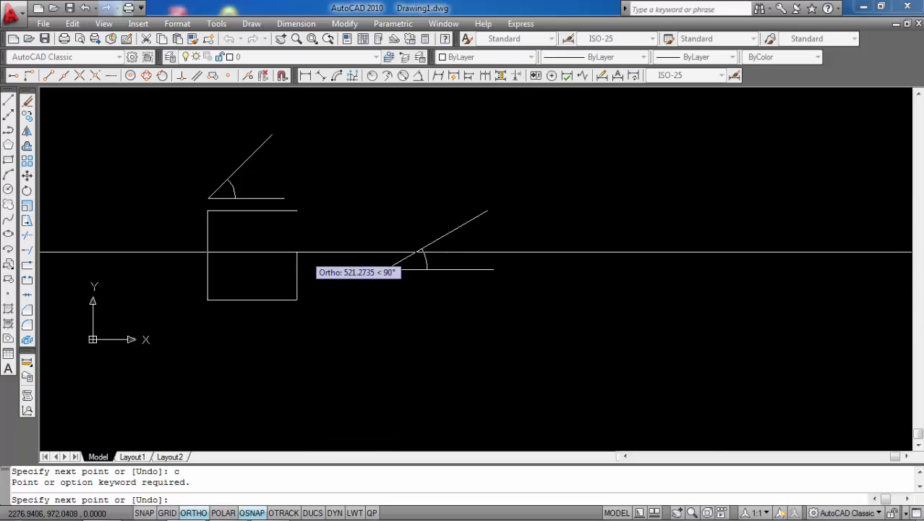
{"action": "left_click", "coordinate": [297, 211]}
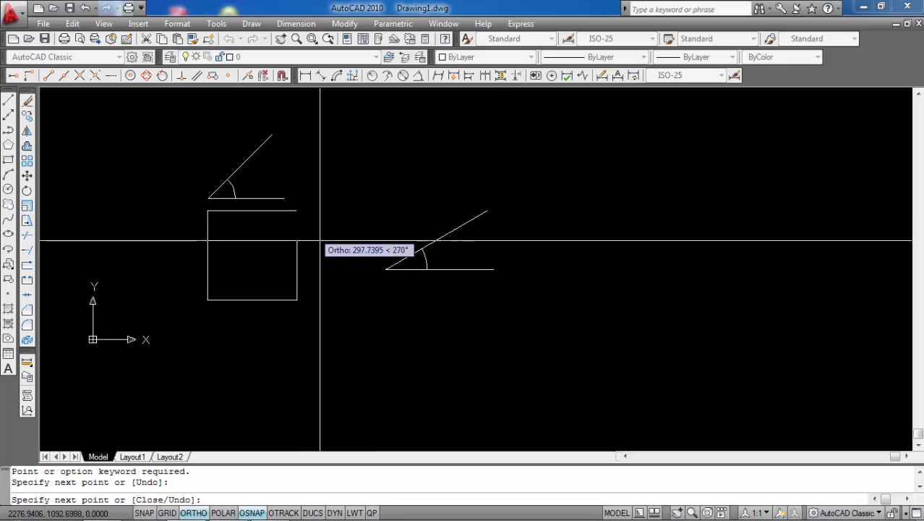
{"action": "key", "text": "Return"}
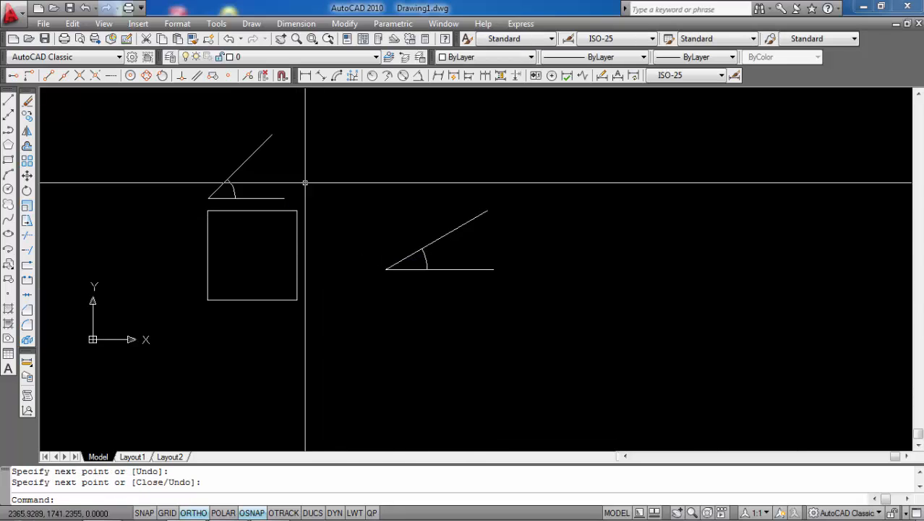
Select the square's right and left sides to examine whether they are separate objects, then clear the selection
{"action": "left_click", "coordinate": [285, 230]}
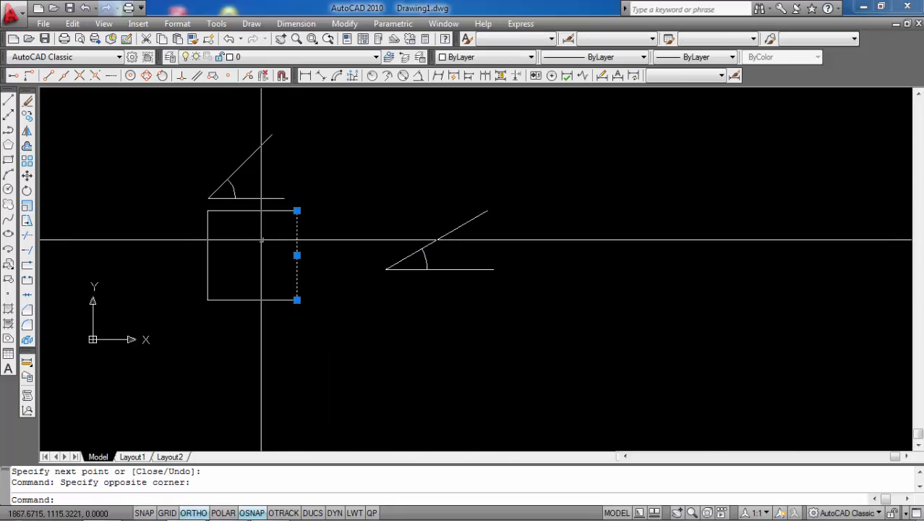
{"action": "left_click", "coordinate": [221, 226]}
{"action": "left_click", "coordinate": [198, 220]}
{"action": "key", "text": "Escape"}
{"action": "key", "text": "Escape"}
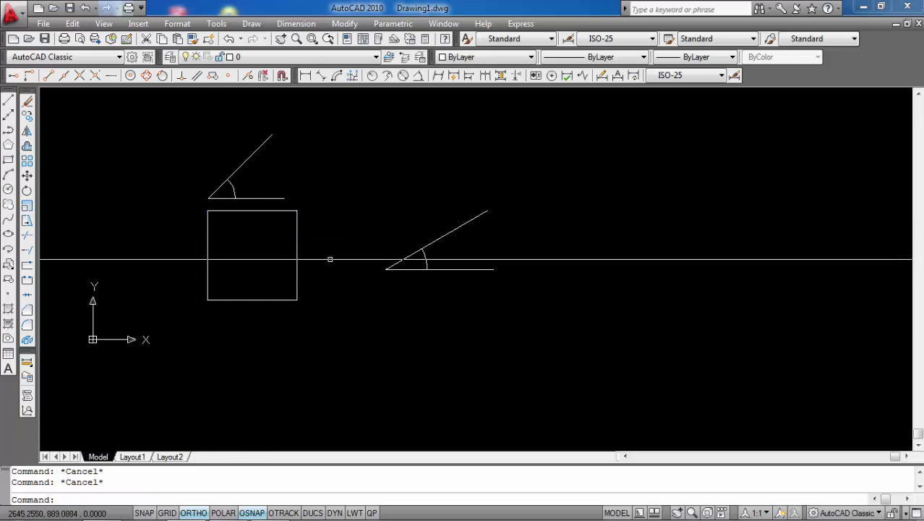
Erase the square and both angle figures, leaving the drawing empty
{"action": "scroll", "coordinate": [339, 278], "scroll_direction": "down", "scroll_amount": 2}
{"action": "scroll", "coordinate": [228, 224], "scroll_direction": "up", "scroll_amount": 2}
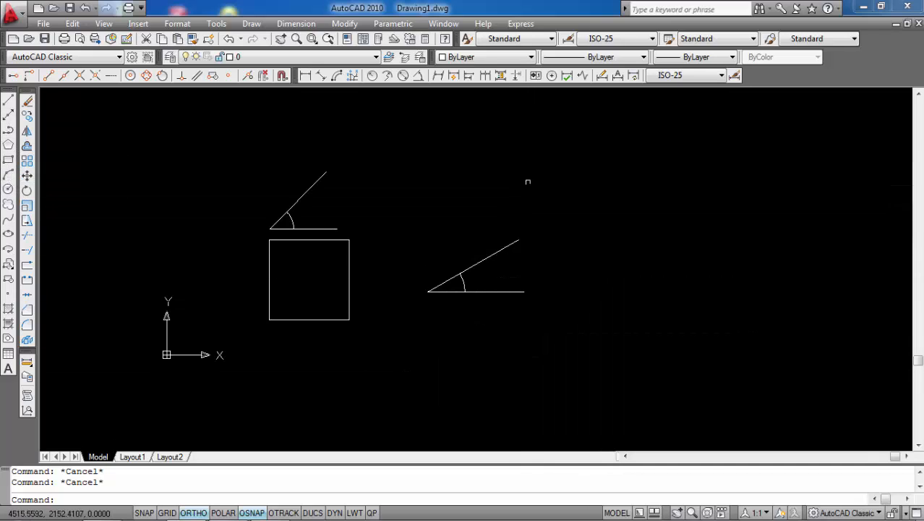
{"action": "left_click", "coordinate": [222, 150]}
{"action": "left_click", "coordinate": [597, 384]}
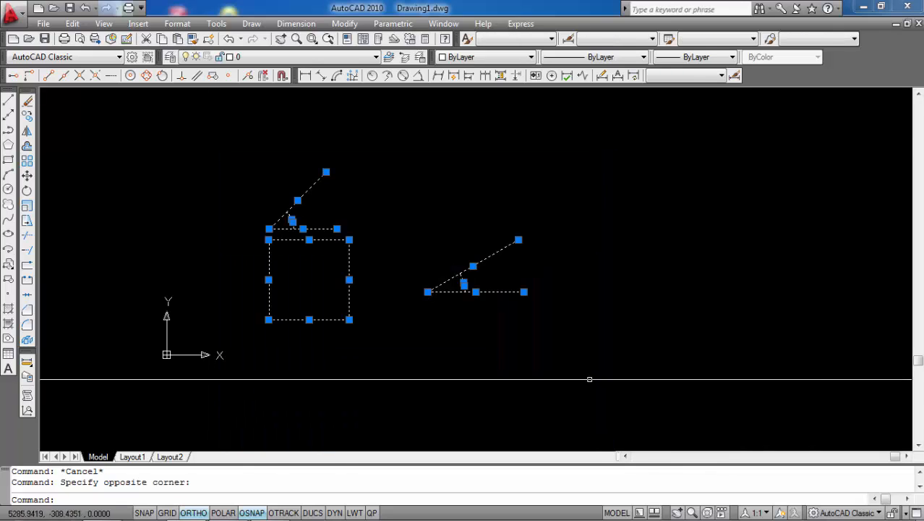
{"action": "key", "text": "Delete"}
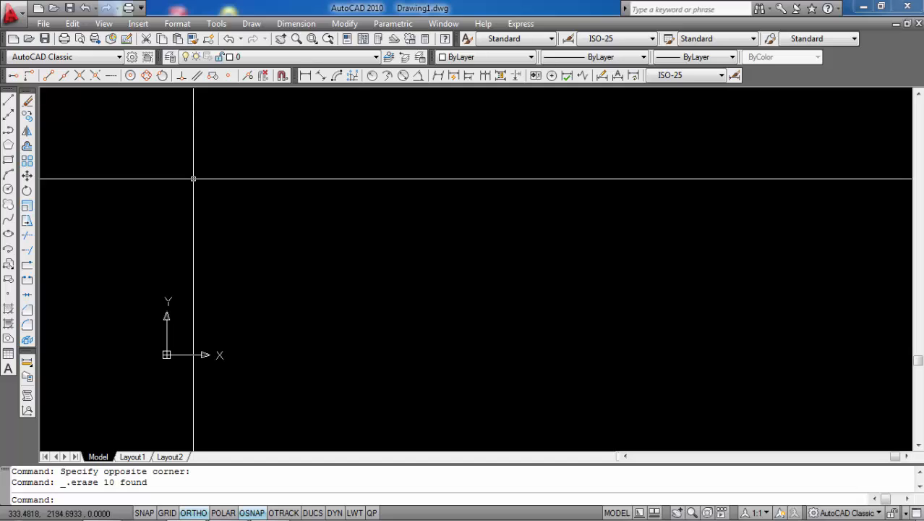
Draw a square with the Line command, going 1000 units down, 1000 right and 1000 up, and finish with the Close option
{"action": "left_click", "coordinate": [8, 105]}
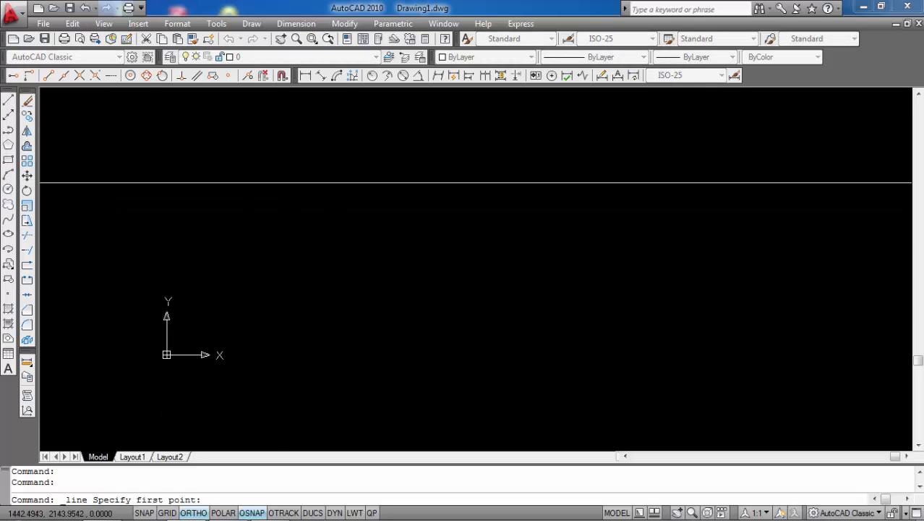
{"action": "left_click", "coordinate": [277, 172]}
{"action": "type", "text": "1"}
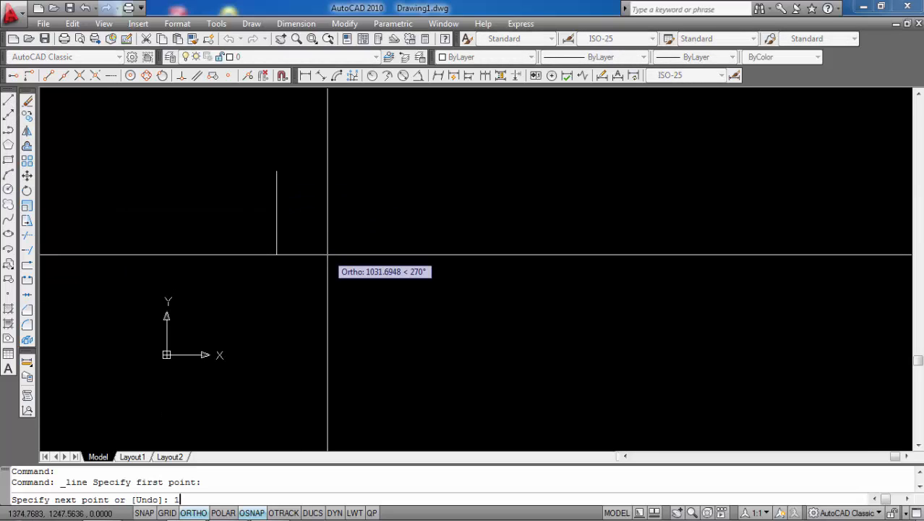
{"action": "type", "text": "000"}
{"action": "key", "text": "Return"}
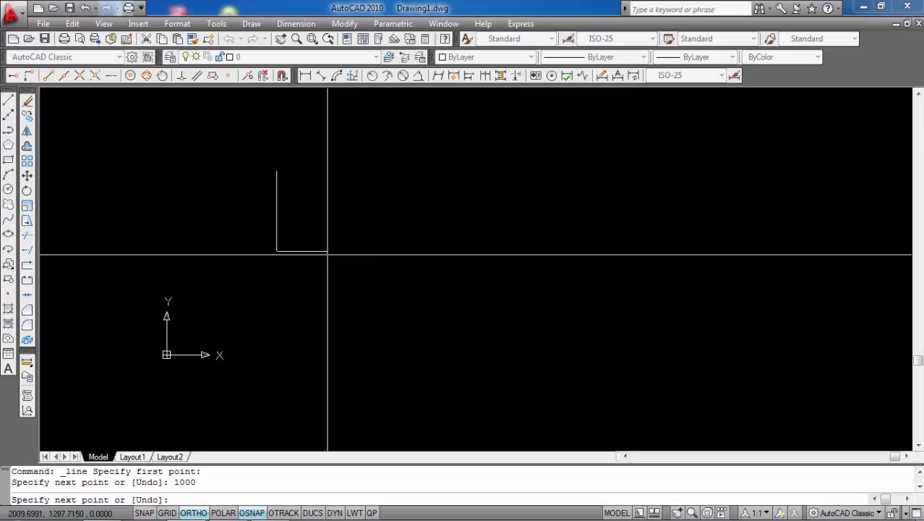
{"action": "type", "text": "1"}
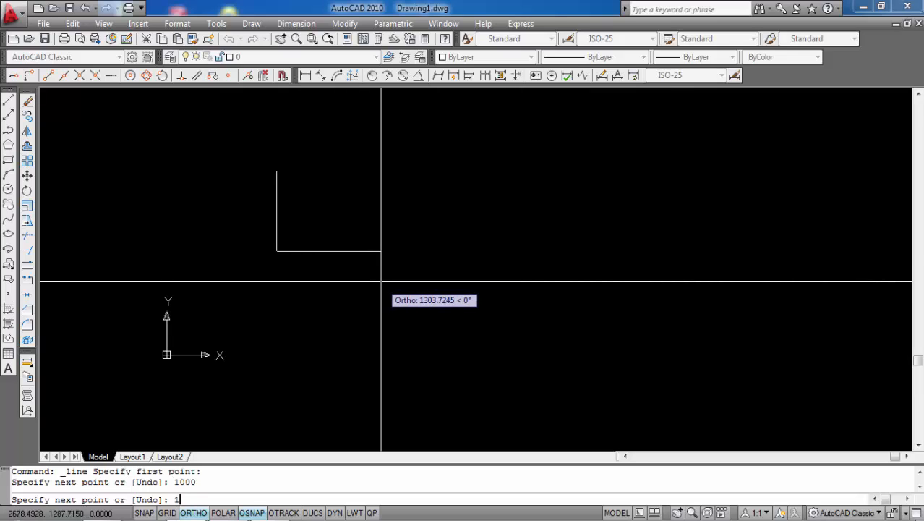
{"action": "type", "text": "000"}
{"action": "key", "text": "Return"}
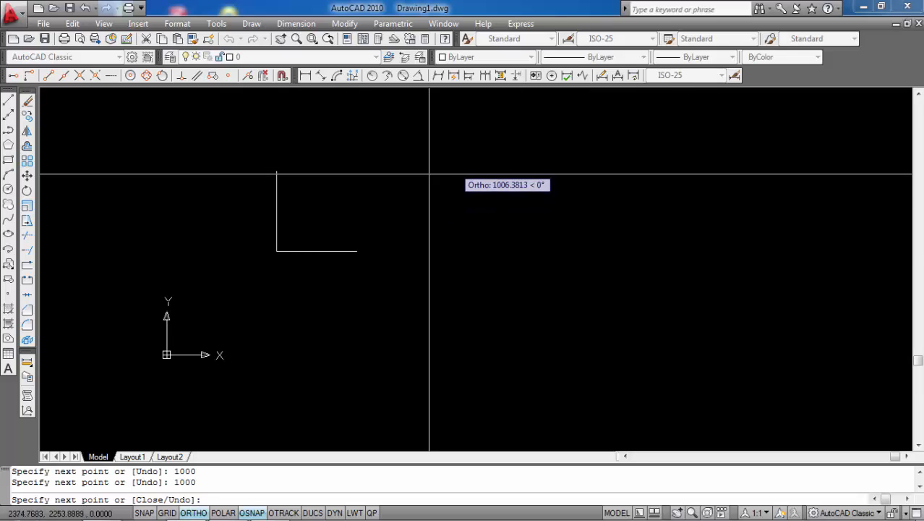
{"action": "type", "text": "1000"}
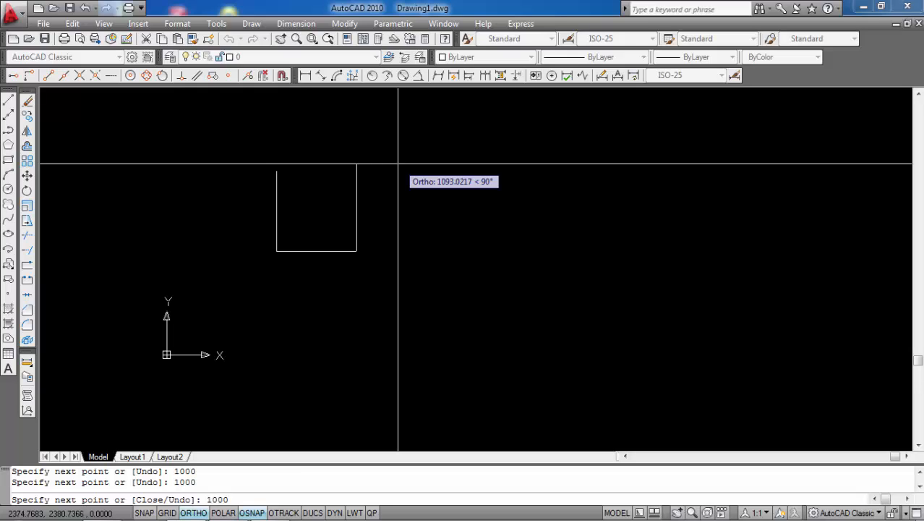
{"action": "key", "text": "Return"}
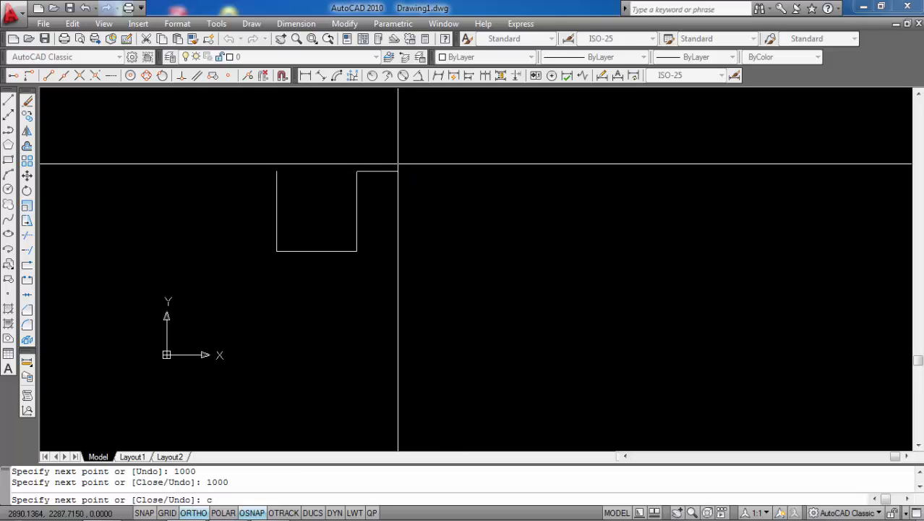
{"action": "key", "text": "Return"}
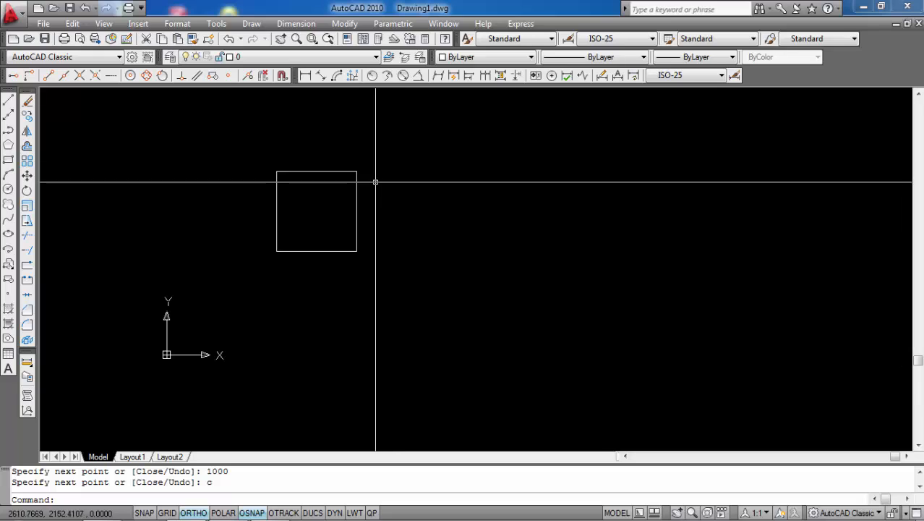
Select the square's sides one by one to examine whether they are separate objects, then clear the selection
{"action": "left_click", "coordinate": [327, 149]}
{"action": "left_click", "coordinate": [325, 180]}
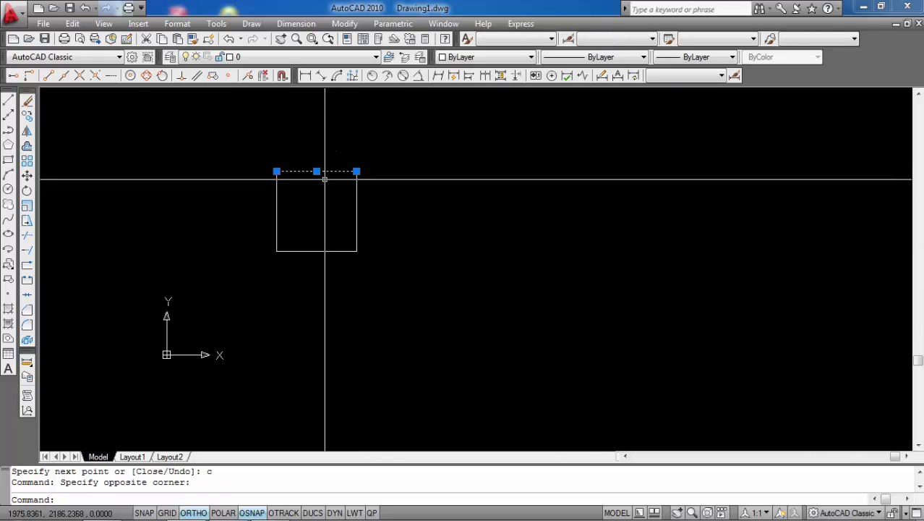
{"action": "left_click", "coordinate": [373, 204]}
{"action": "left_click", "coordinate": [333, 204]}
{"action": "left_click", "coordinate": [296, 195]}
{"action": "left_click", "coordinate": [244, 189]}
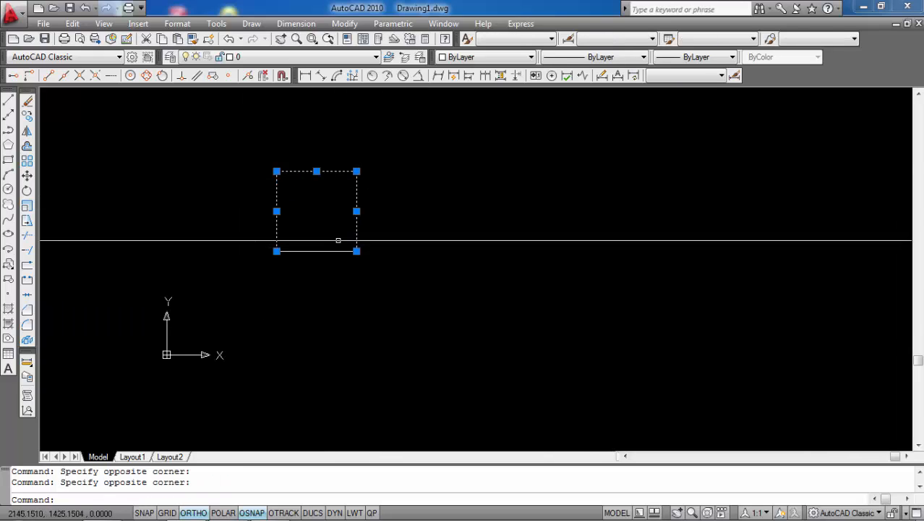
{"action": "left_click", "coordinate": [334, 251]}
{"action": "key", "text": "Escape"}
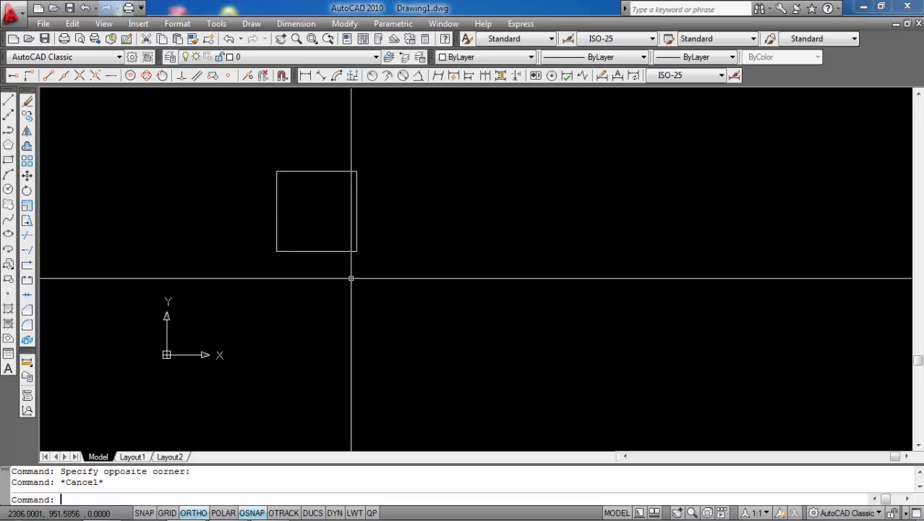
Draw a second square with the Polyline command, going 1000 units right, 1000 down and 1000 left, and finish with the Close option
{"action": "left_click", "coordinate": [8, 131]}
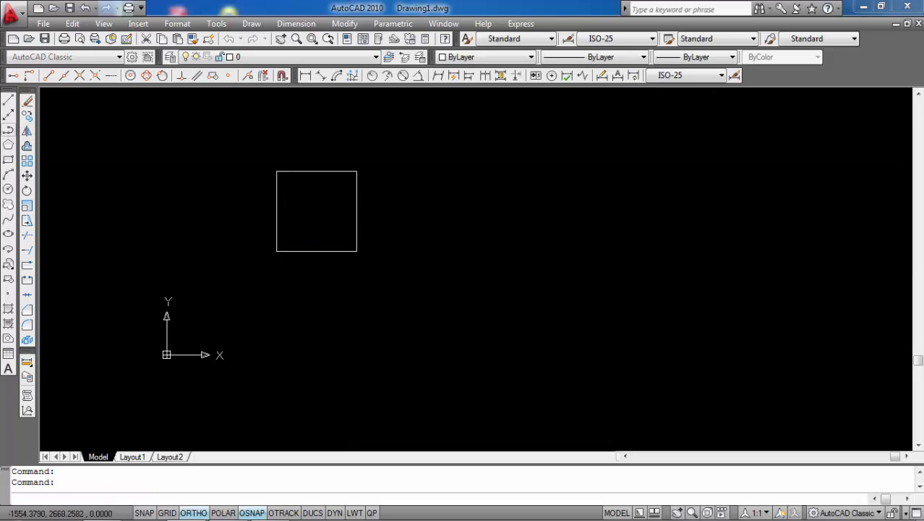
{"action": "left_click", "coordinate": [437, 171]}
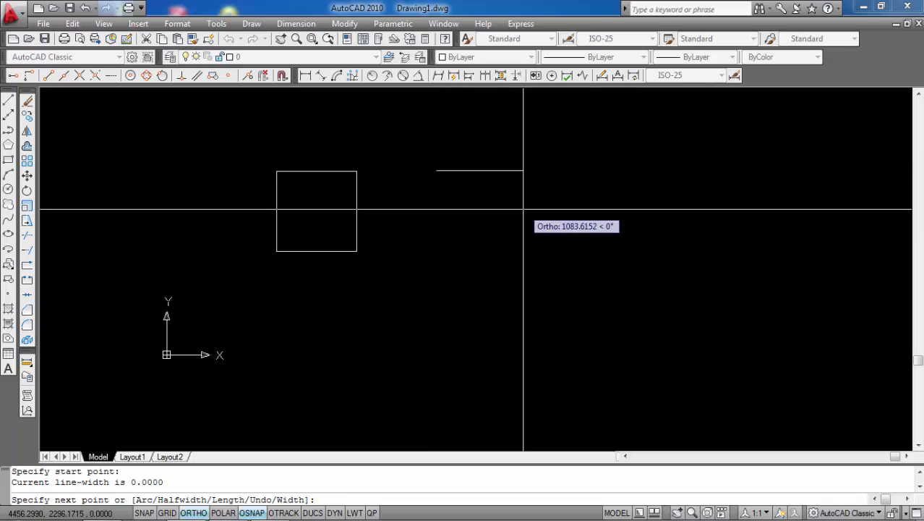
{"action": "type", "text": "1000"}
{"action": "key", "text": "Return"}
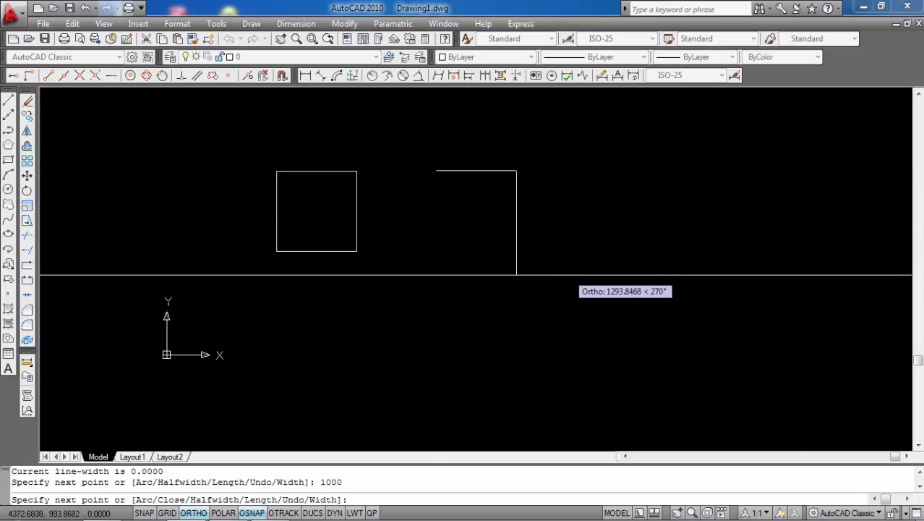
{"action": "type", "text": "1000"}
{"action": "key", "text": "Return"}
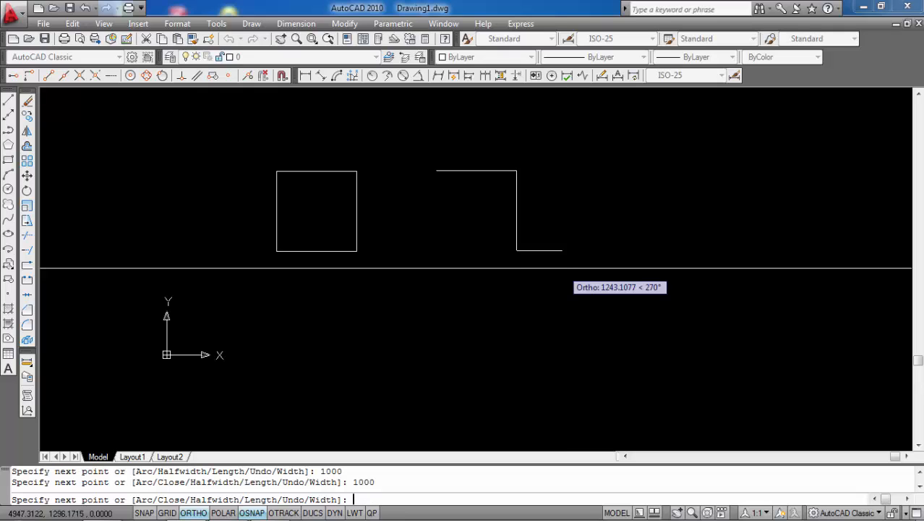
{"action": "type", "text": "1"}
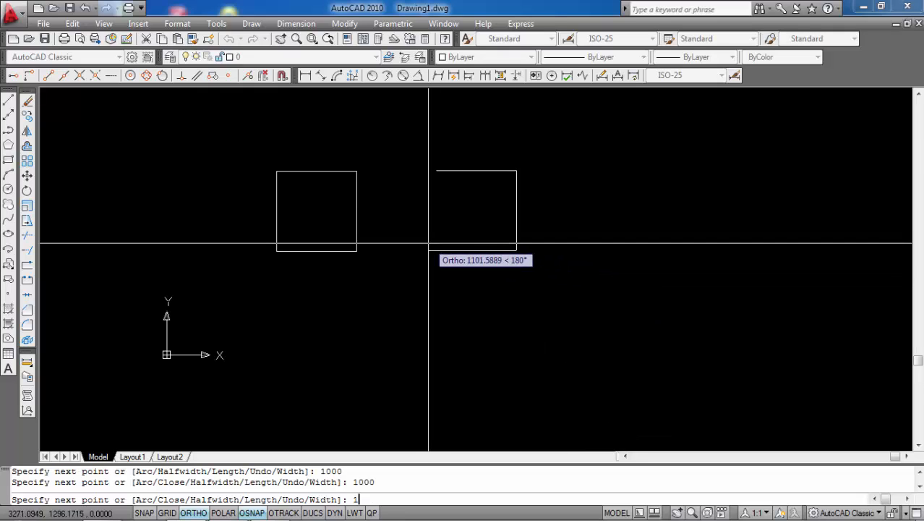
{"action": "type", "text": "000"}
{"action": "key", "text": "Return"}
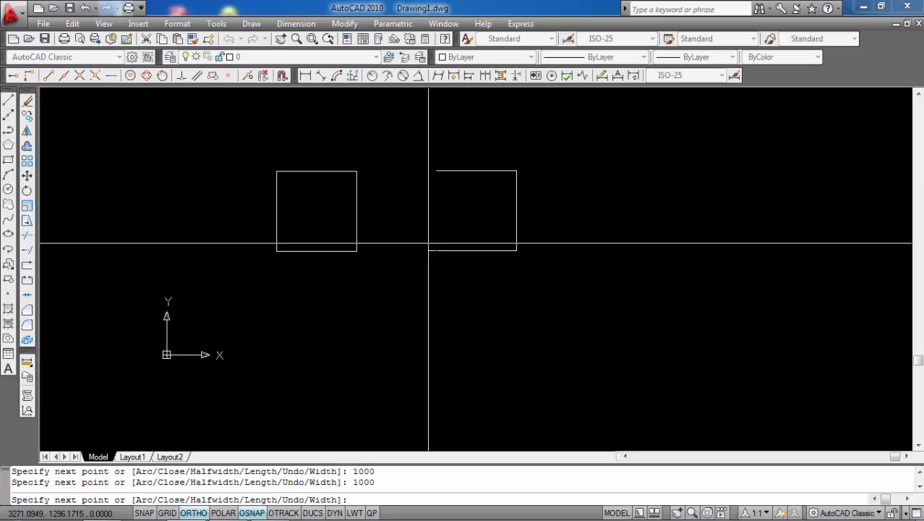
{"action": "type", "text": "c"}
{"action": "key", "text": "Return"}
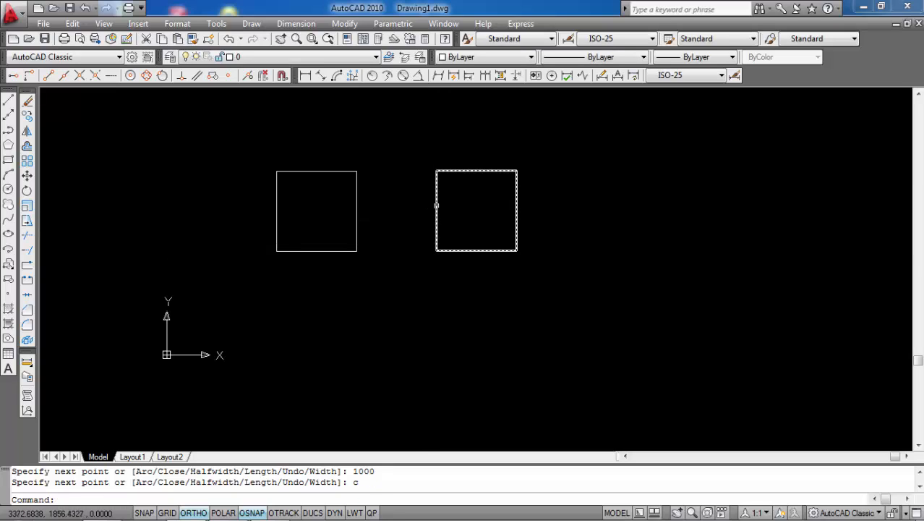
Select the polyline square to examine whether its sides form one object, then clear the selection
{"action": "left_click", "coordinate": [436, 205]}
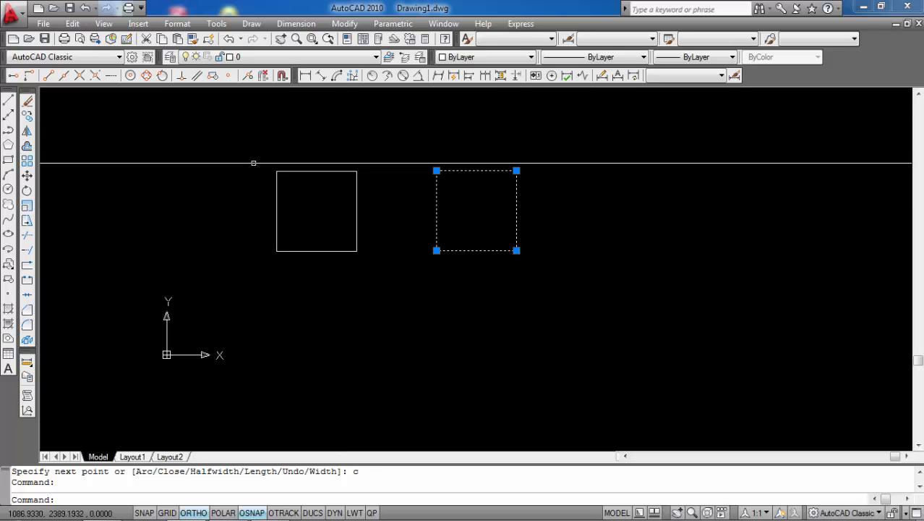
{"action": "key", "text": "Escape"}
{"action": "key", "text": "Escape"}
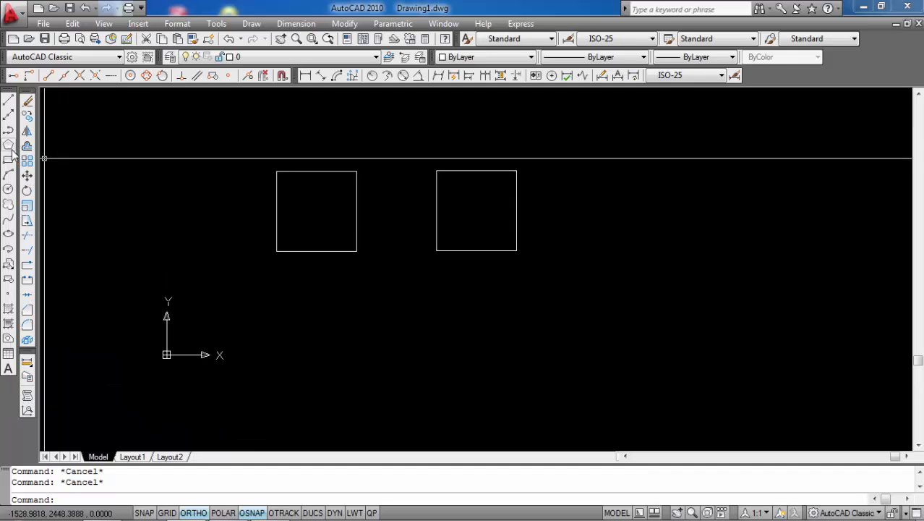
Draw a freehand rectangle, wider than it is tall, to the right of the two squares by picking two opposite corners
{"action": "left_click", "coordinate": [8, 145]}
{"action": "key", "text": "Escape"}
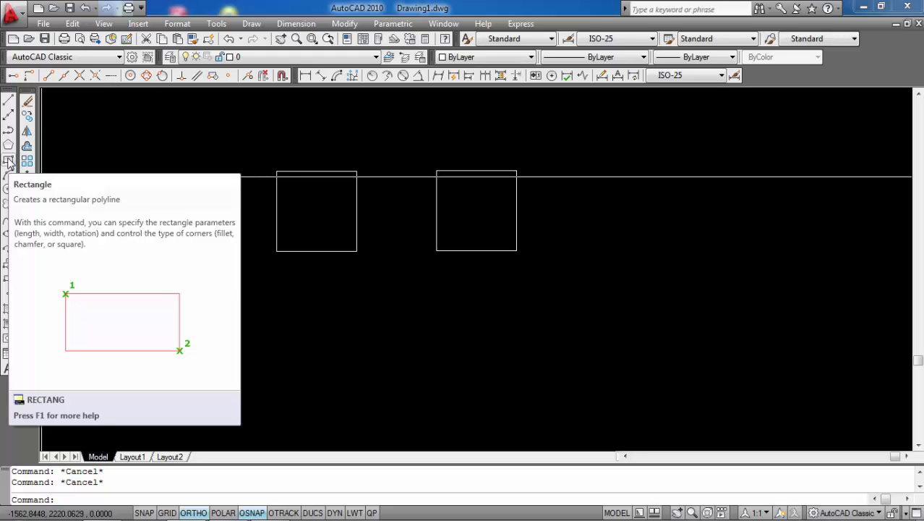
{"action": "left_click", "coordinate": [8, 161]}
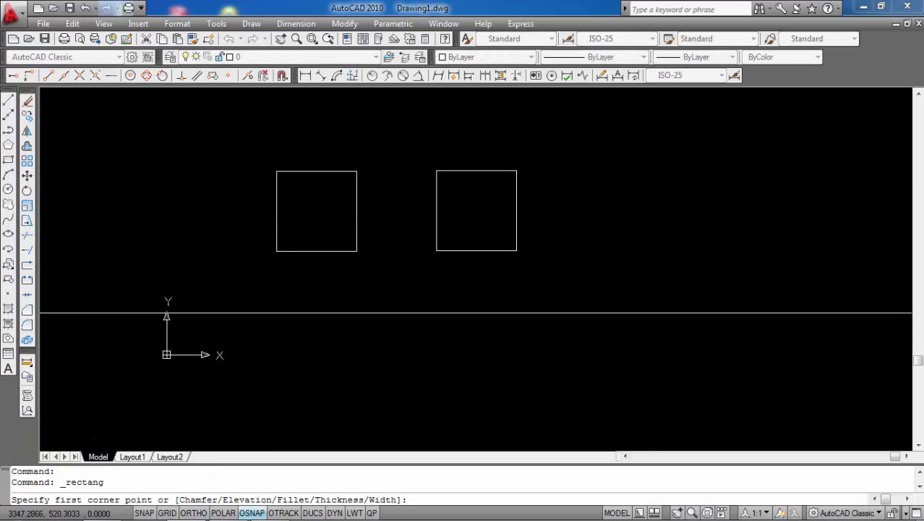
{"action": "left_click", "coordinate": [591, 191]}
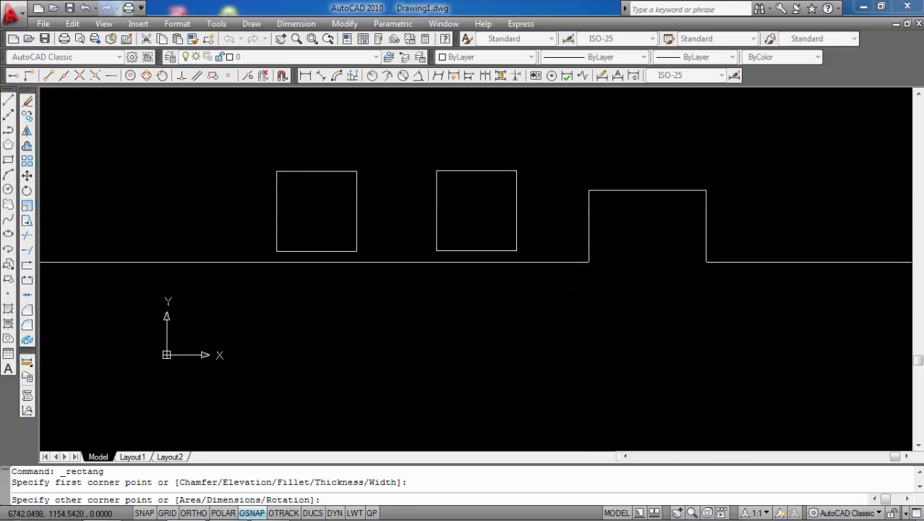
{"action": "left_click", "coordinate": [705, 257]}
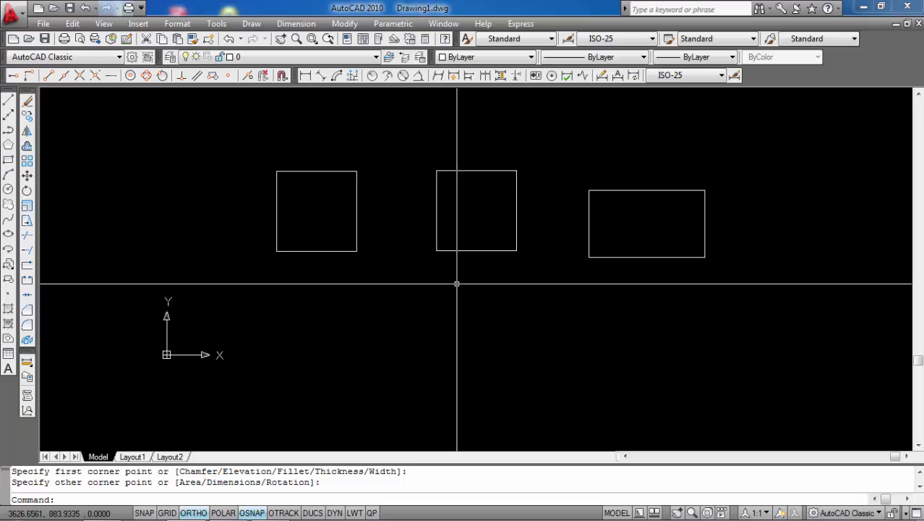
Draw a rectangle from a picked corner below the squares, entering 1000,1000 as the opposite corner
{"action": "left_click", "coordinate": [8, 159]}
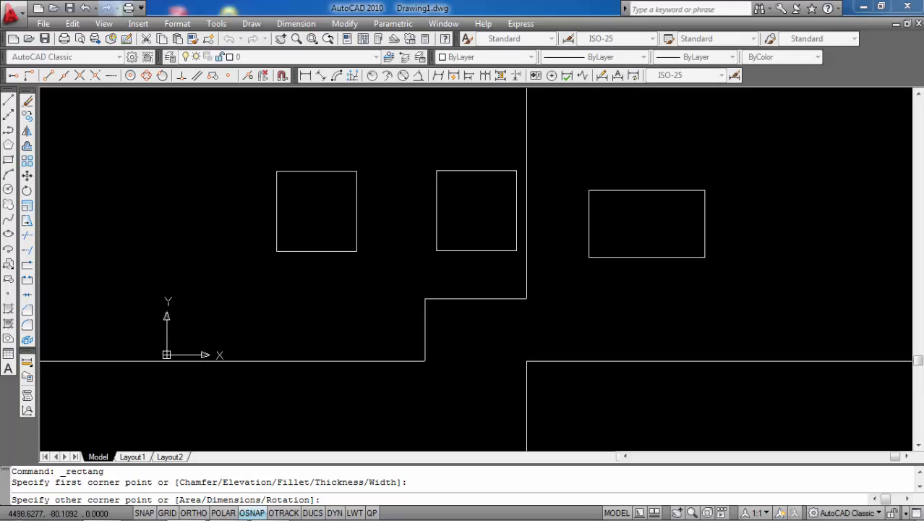
{"action": "type", "text": "1000,1000"}
{"action": "key", "text": "Return"}
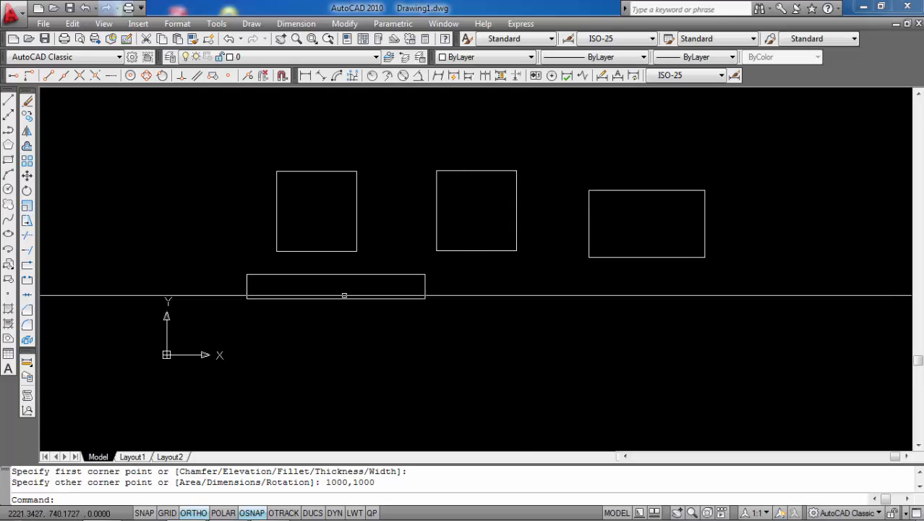
Measure the length of the new rectangle's top edge and left edge with the Distance command
{"action": "type", "text": "di"}
{"action": "key", "text": "Return"}
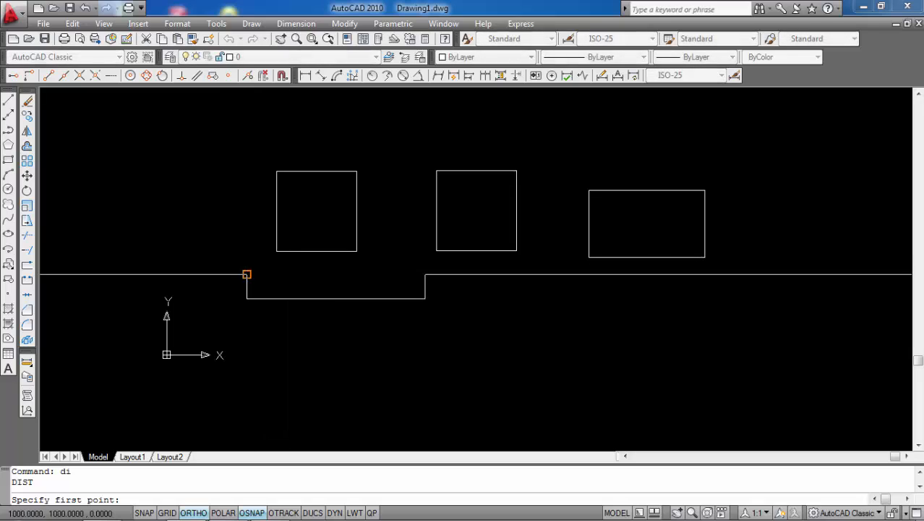
{"action": "left_click", "coordinate": [248, 275]}
{"action": "left_click", "coordinate": [425, 274]}
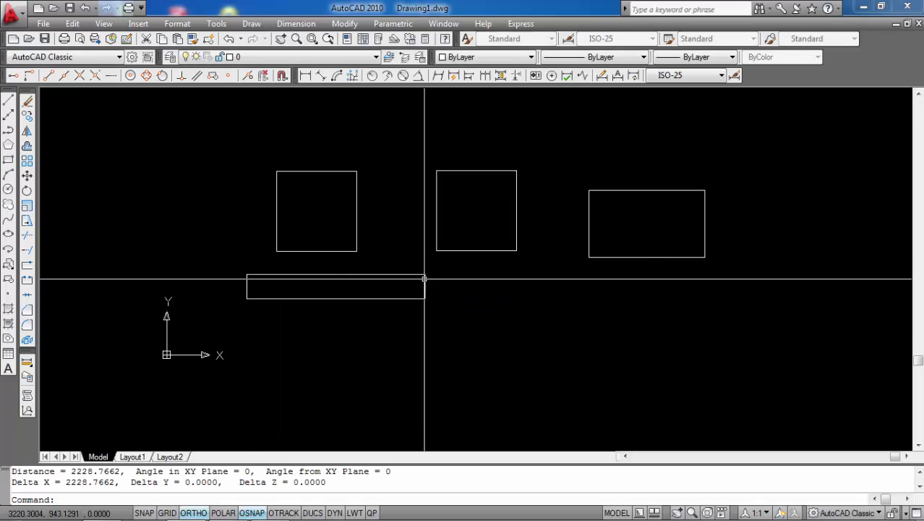
{"action": "key", "text": "Return"}
{"action": "left_click", "coordinate": [247, 297]}
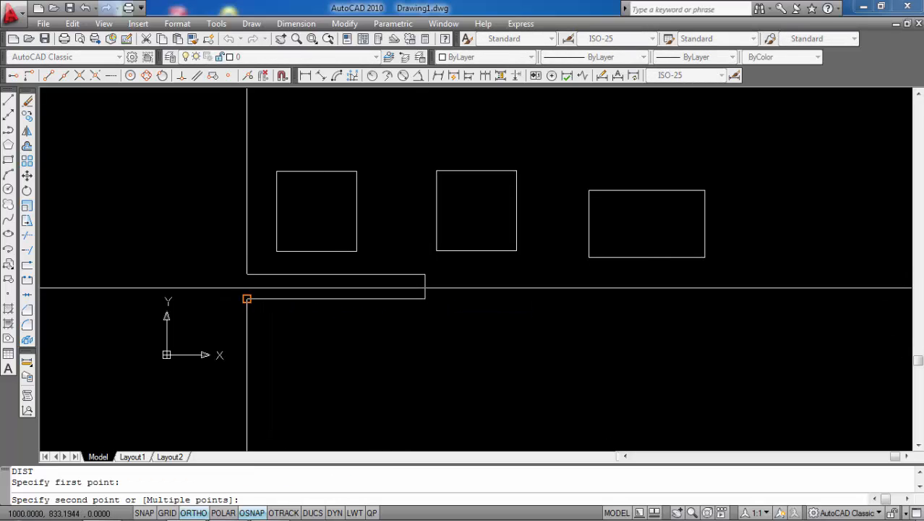
{"action": "left_click", "coordinate": [247, 275]}
Erase the long, thin rectangle below the squares
{"action": "left_click", "coordinate": [299, 320]}
{"action": "left_click", "coordinate": [268, 283]}
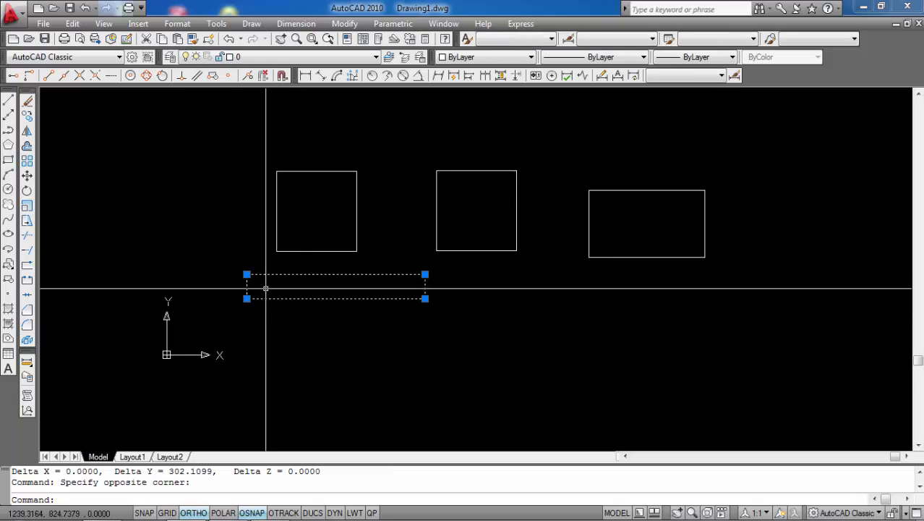
{"action": "key", "text": "Delete"}
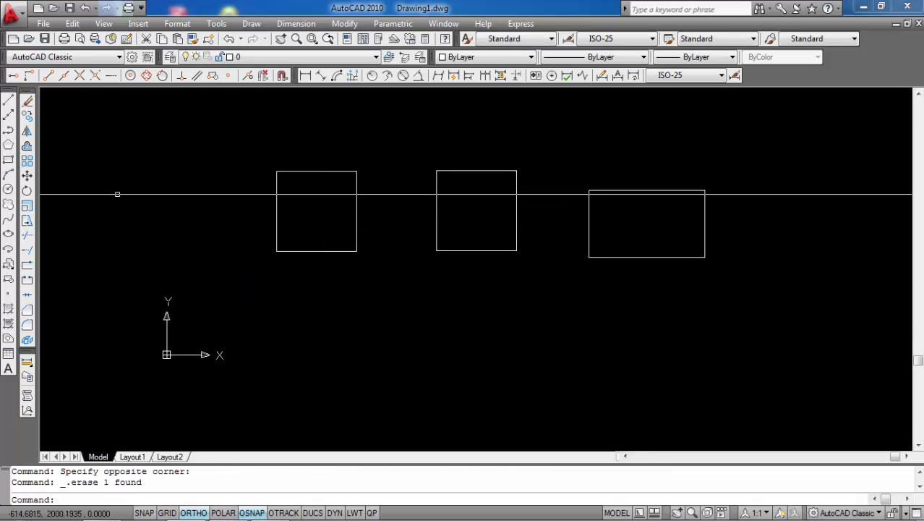
Draw a rectangle below the polyline square using the Dimensions option with length 1000 and width 1000, placed down and right of its first corner
{"action": "left_click", "coordinate": [8, 160]}
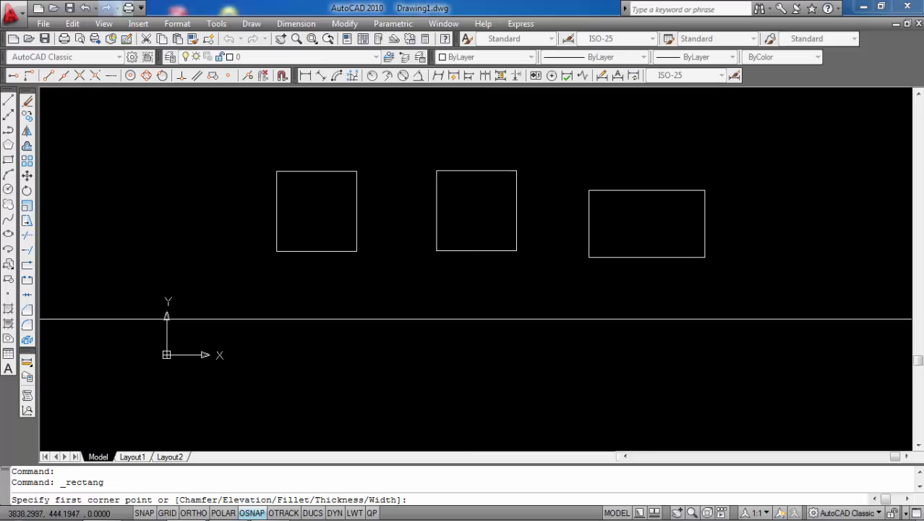
{"action": "left_click", "coordinate": [476, 313]}
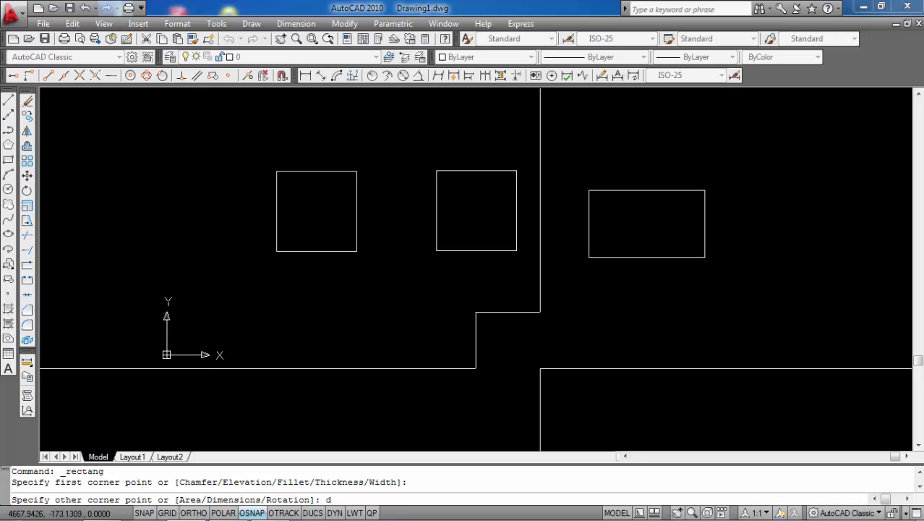
{"action": "key", "text": "Return"}
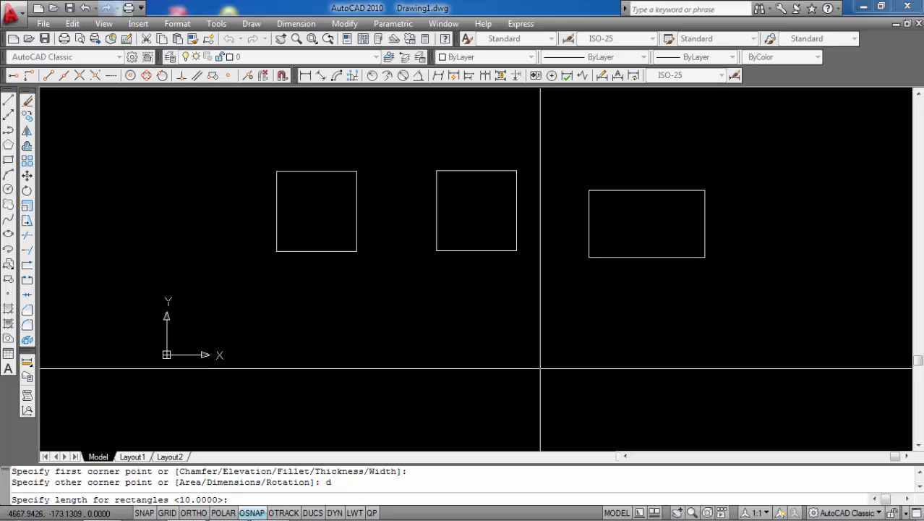
{"action": "type", "text": "1000"}
{"action": "key", "text": "Return"}
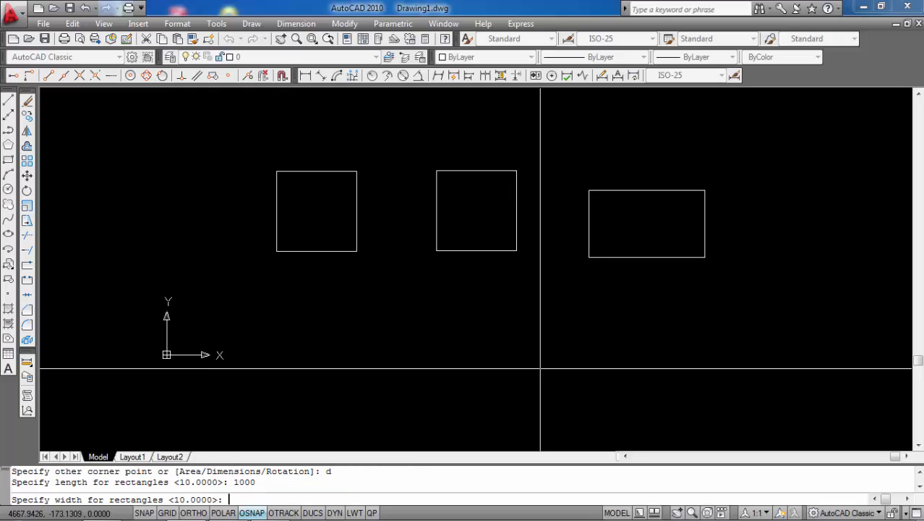
{"action": "type", "text": "1000"}
{"action": "key", "text": "Return"}
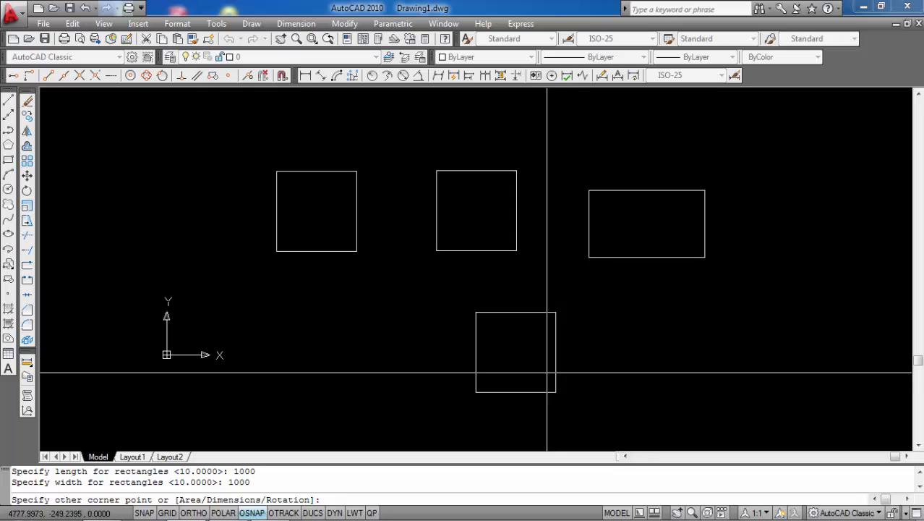
{"action": "key", "text": "Return"}
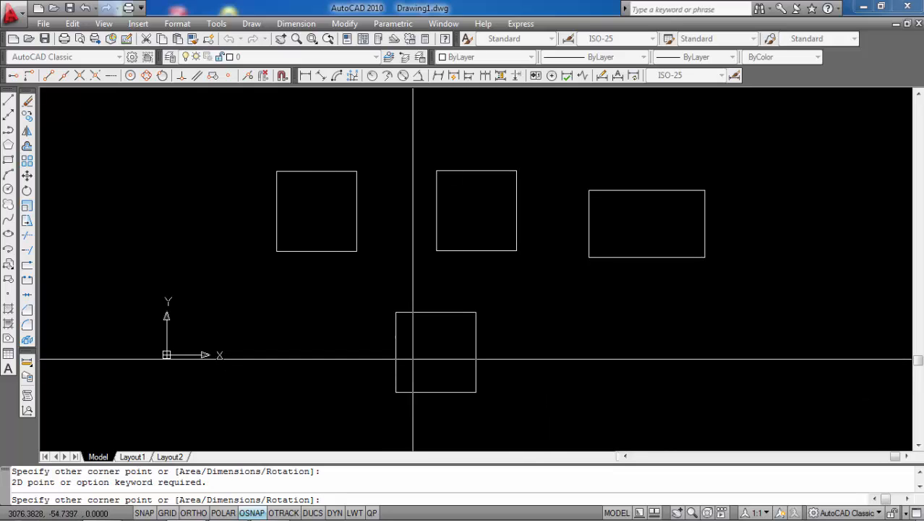
{"action": "left_click", "coordinate": [524, 361]}
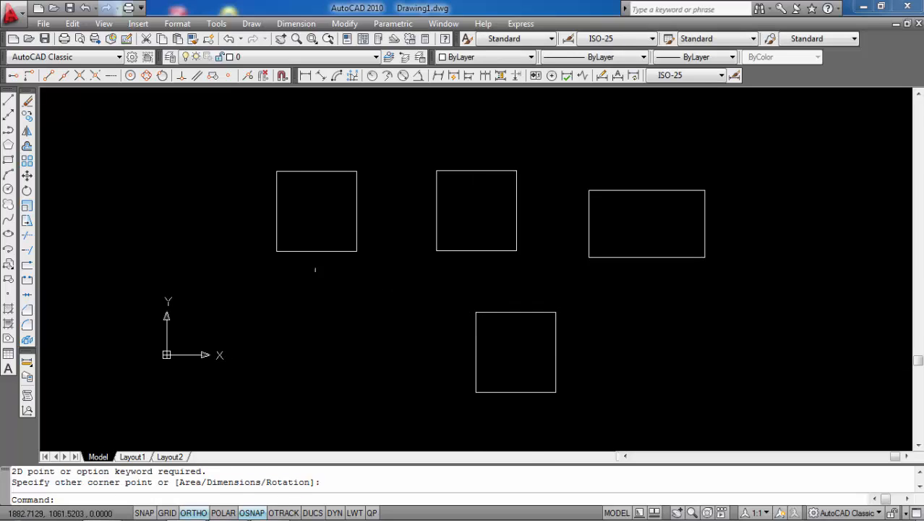
Draw a rectangle below the line-drawn square using the Dimensions option with length 500 and width 500, placed down and right of its first corner
{"action": "left_click", "coordinate": [8, 160]}
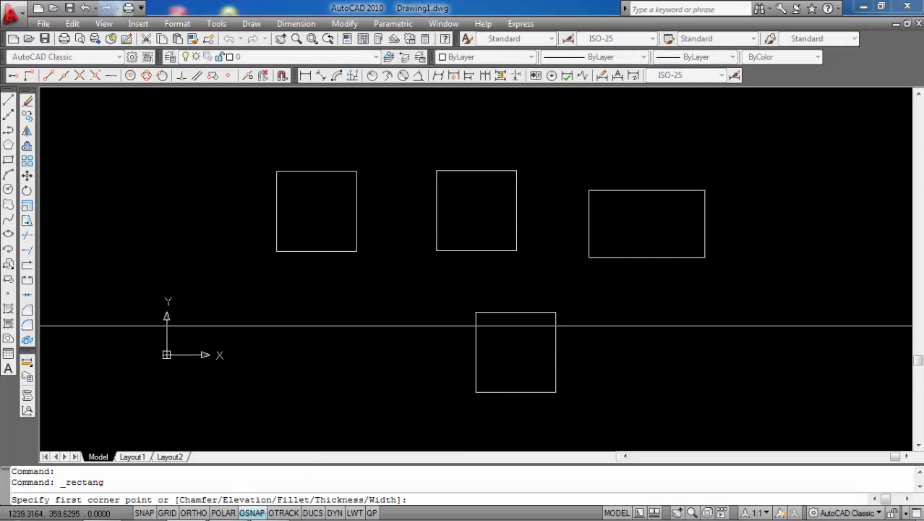
{"action": "left_click", "coordinate": [256, 318]}
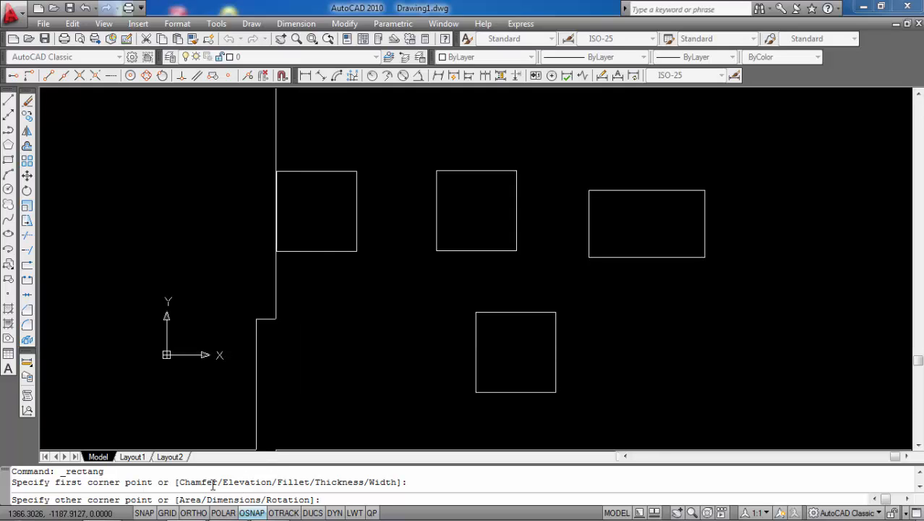
{"action": "mouse_move", "coordinate": [266, 510]}
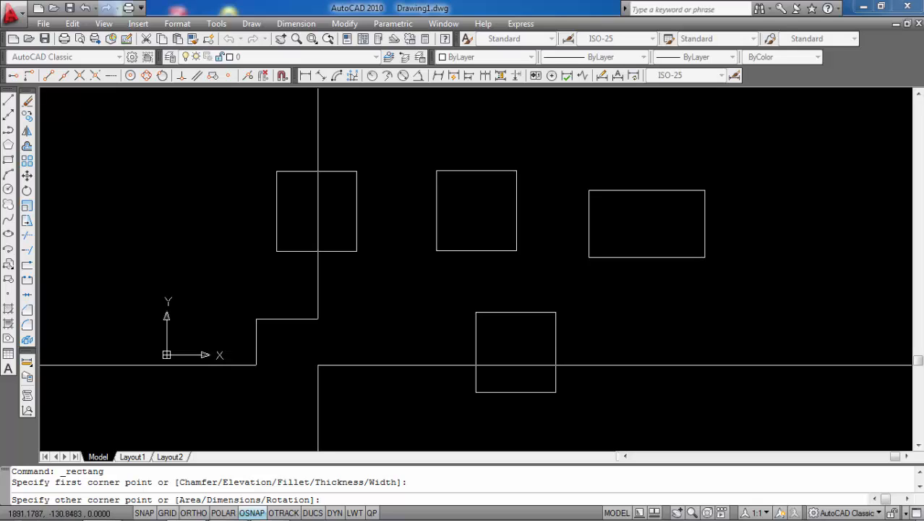
{"action": "key", "text": "Return"}
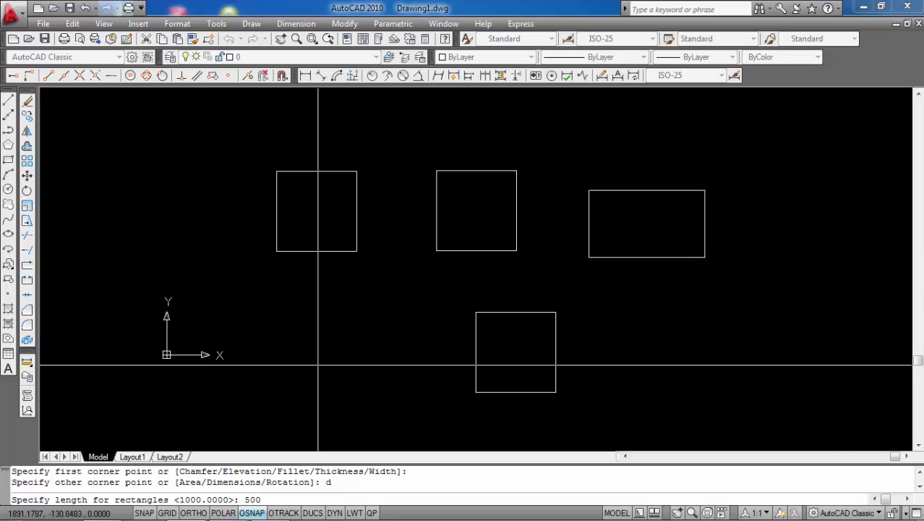
{"action": "key", "text": "Return"}
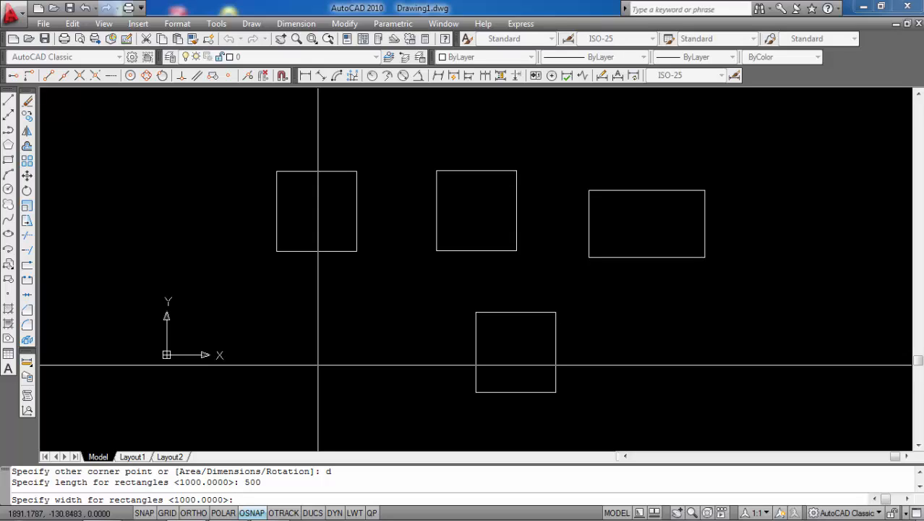
{"action": "type", "text": "500"}
{"action": "key", "text": "Return"}
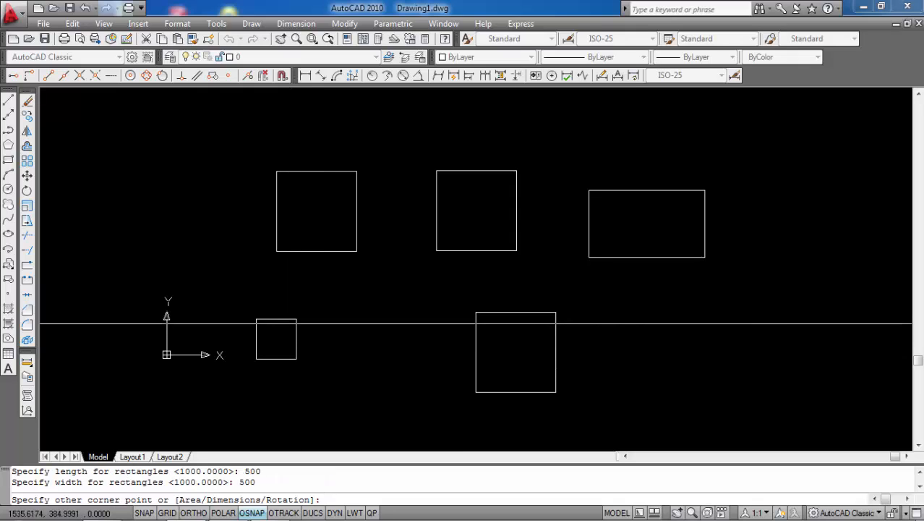
{"action": "left_click", "coordinate": [337, 326]}
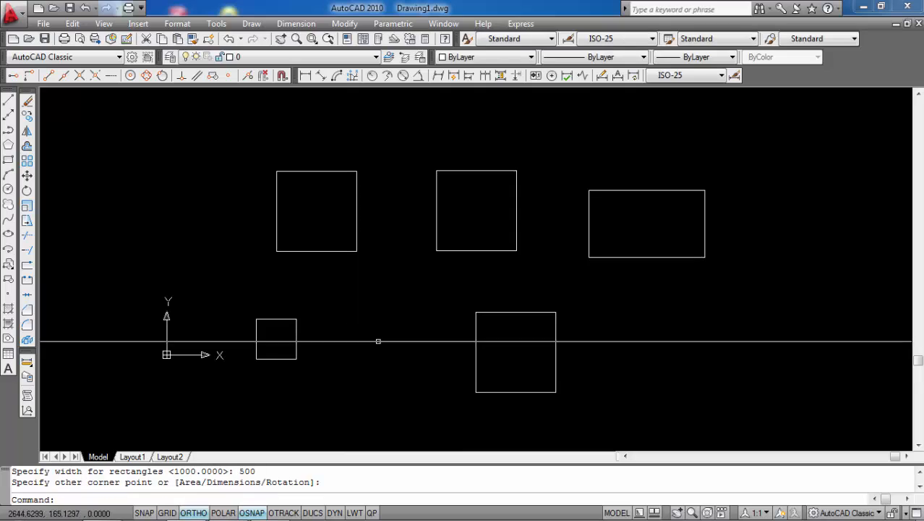
{"action": "key", "text": "F8"}
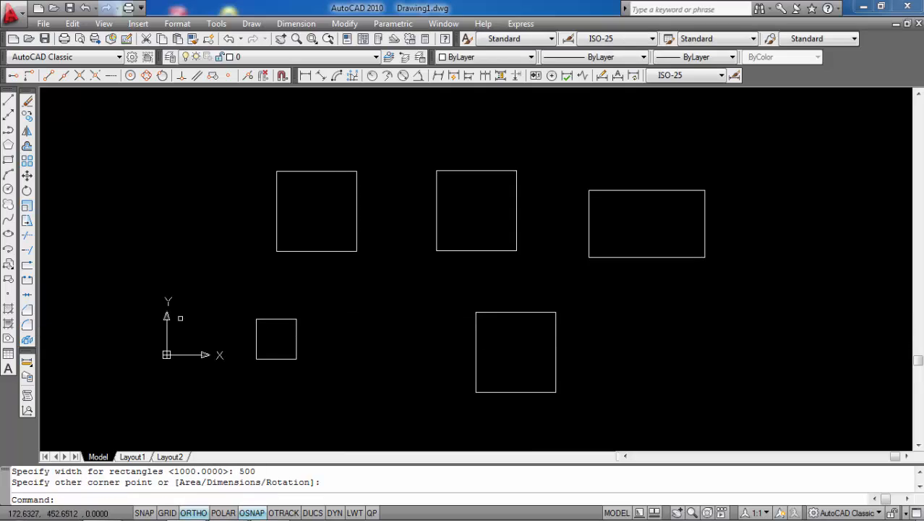
Measure the length of the small square's top edge and left edge with the Distance command
{"action": "left_click", "coordinate": [26, 361]}
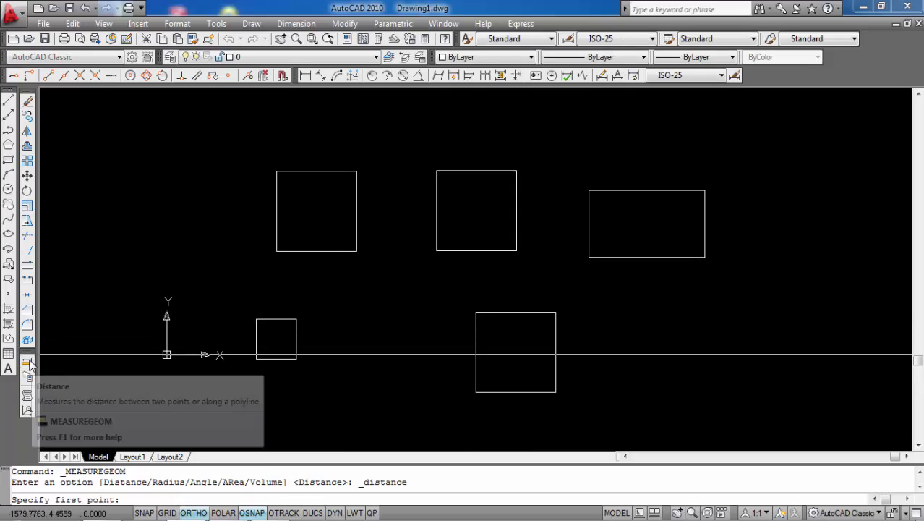
{"action": "left_click", "coordinate": [255, 318]}
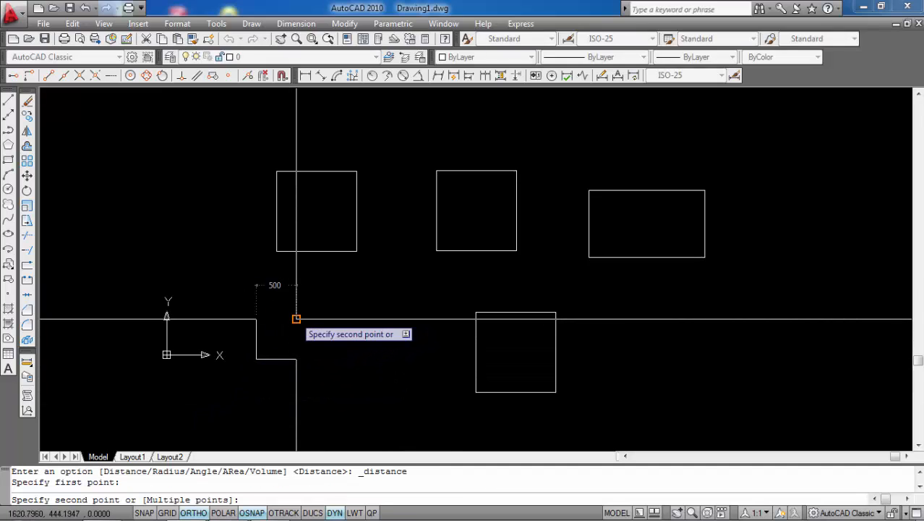
{"action": "left_click", "coordinate": [295, 319]}
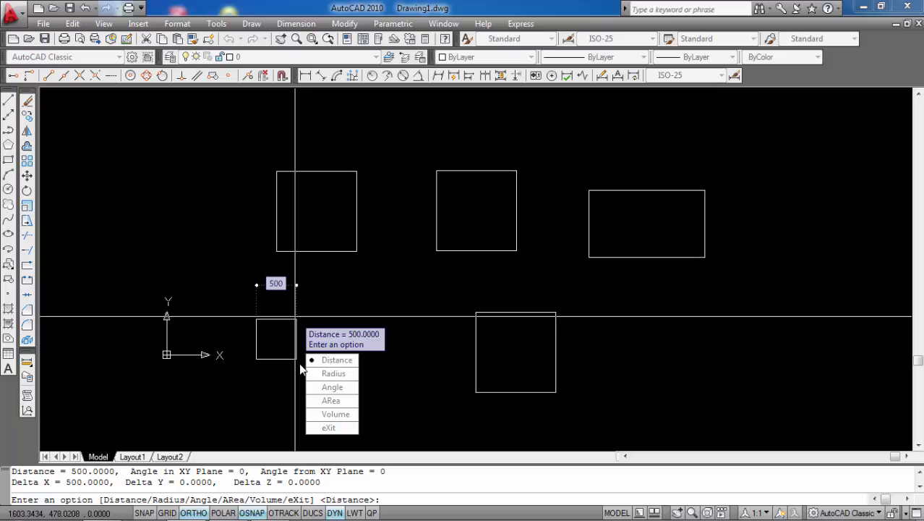
{"action": "left_click", "coordinate": [327, 360]}
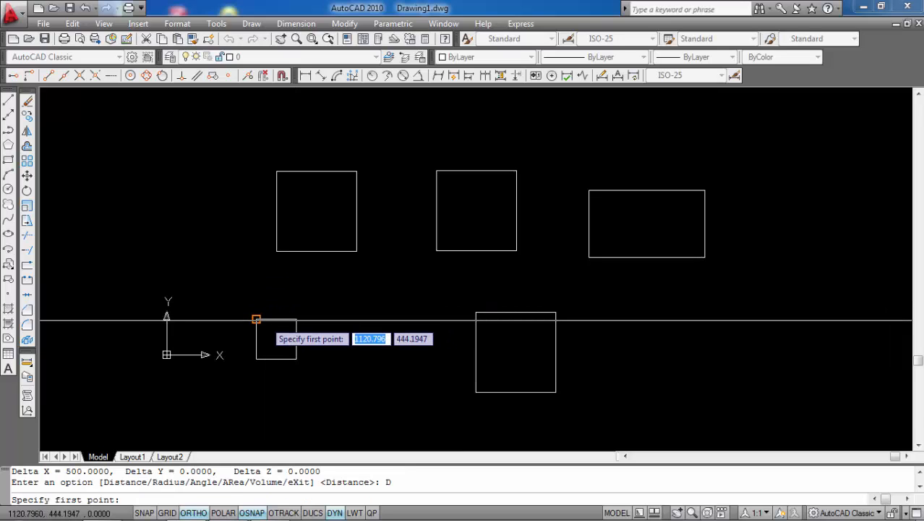
{"action": "left_click", "coordinate": [256, 318]}
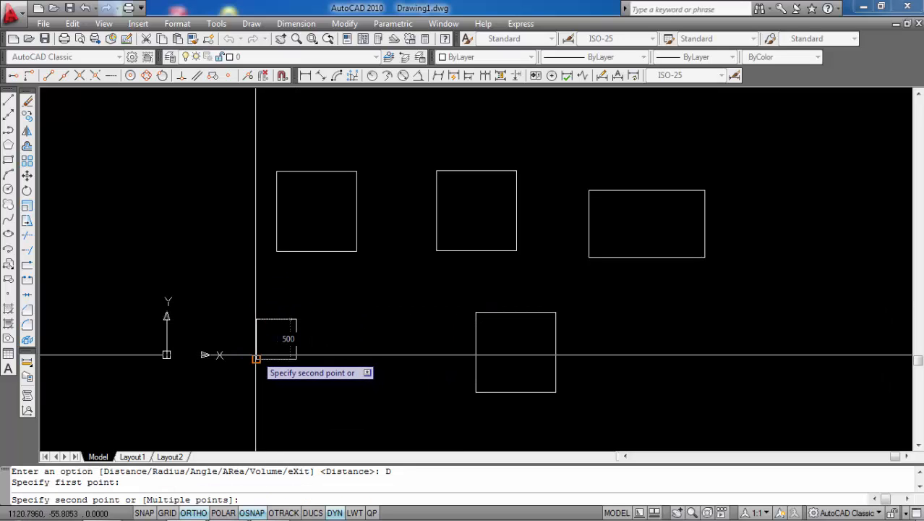
{"action": "left_click", "coordinate": [256, 358]}
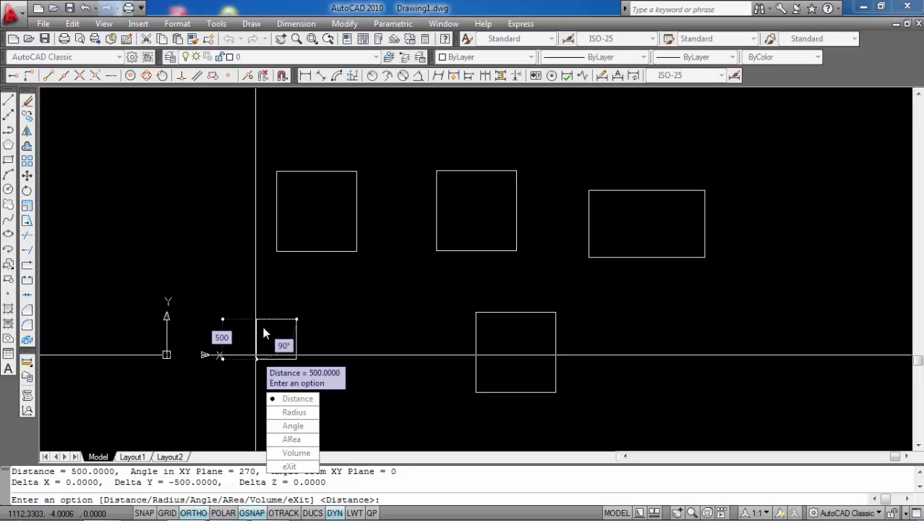
{"action": "key", "text": "Escape"}
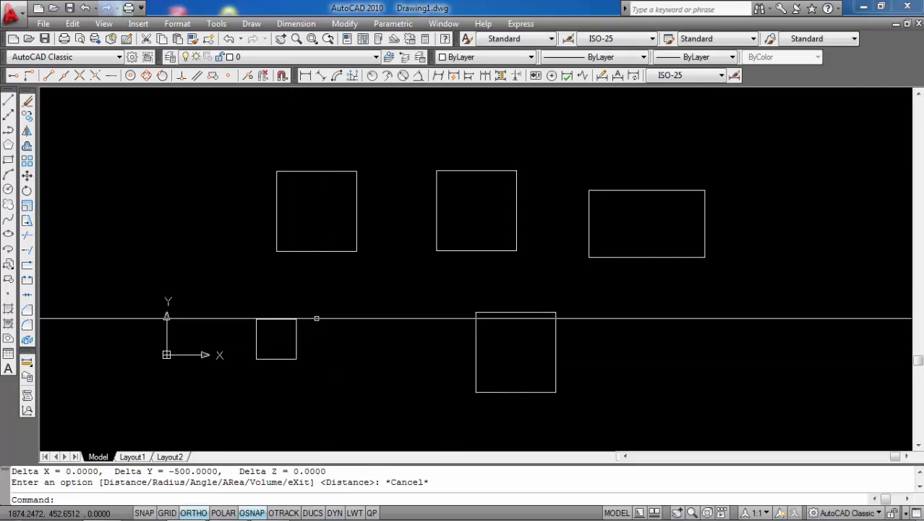
Draw a three-point arc bulging upward in the empty space beside the line-drawn square, and erase it
{"action": "mouse_move", "coordinate": [364, 276]}
{"action": "middle_mouse_down"}
{"action": "mouse_move", "coordinate": [371, 252]}
{"action": "mouse_move", "coordinate": [355, 240]}
{"action": "mouse_move", "coordinate": [344, 253]}
{"action": "mouse_move", "coordinate": [351, 266]}
{"action": "middle_mouse_up"}
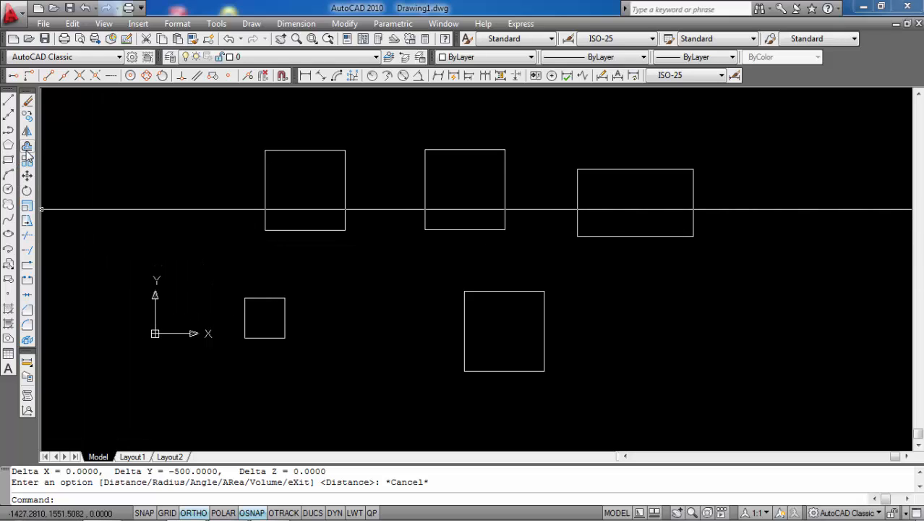
{"action": "left_click", "coordinate": [8, 174]}
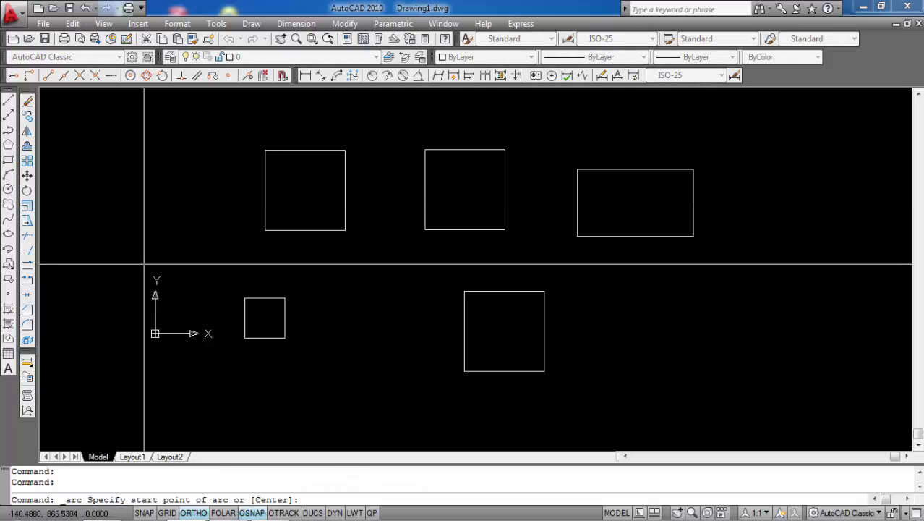
{"action": "left_click", "coordinate": [74, 203]}
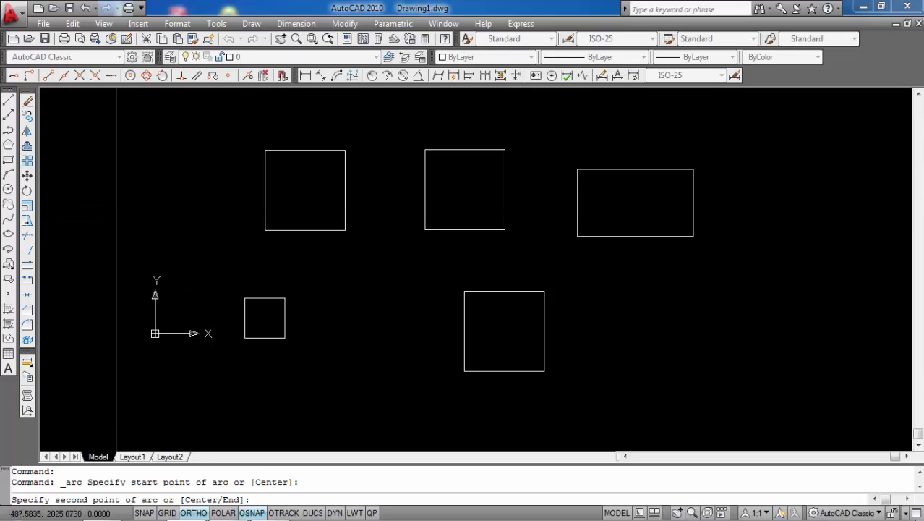
{"action": "left_click", "coordinate": [115, 171]}
{"action": "left_click", "coordinate": [156, 202]}
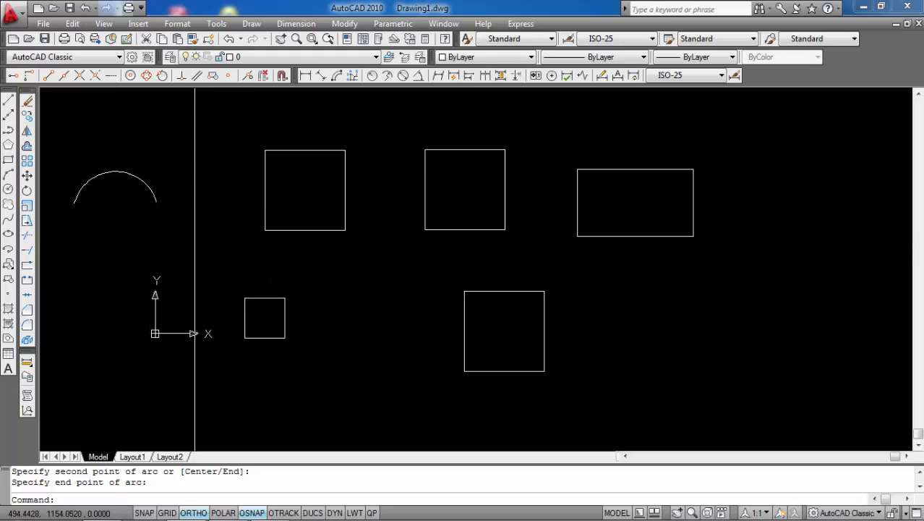
{"action": "left_click", "coordinate": [120, 172]}
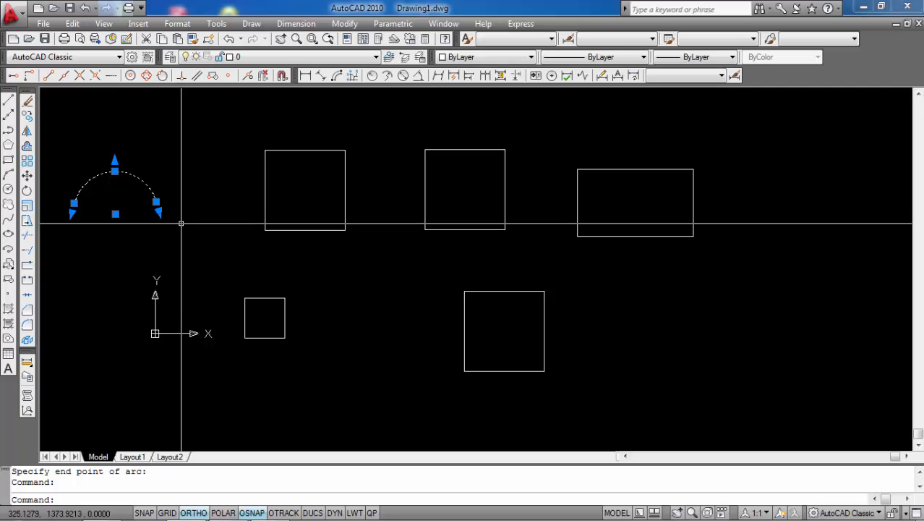
{"action": "key", "text": "Delete"}
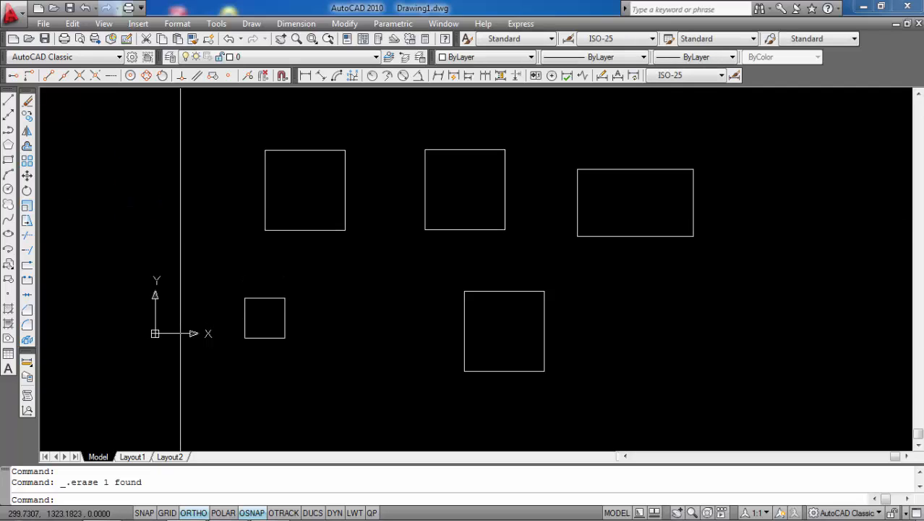
Draw a circle with a radius of 500 in the empty space to the left of the line-drawn square
{"action": "left_click", "coordinate": [8, 190]}
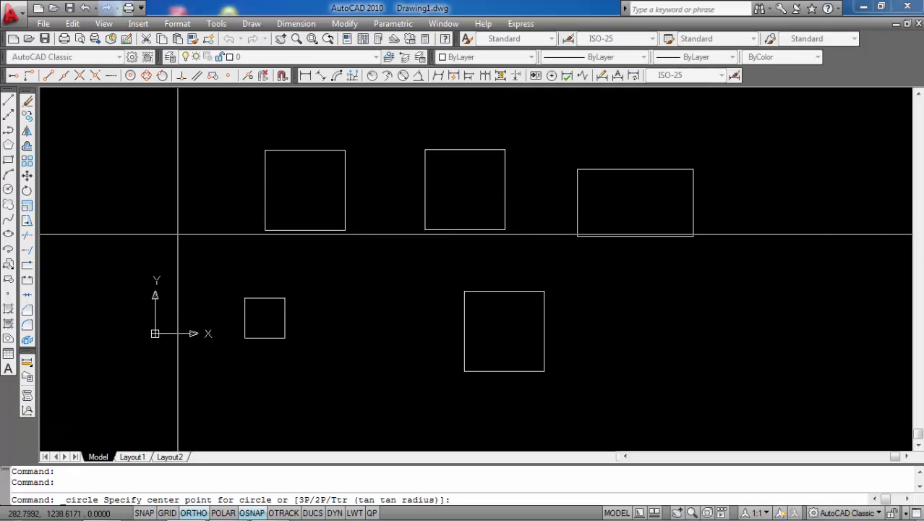
{"action": "left_click", "coordinate": [137, 165]}
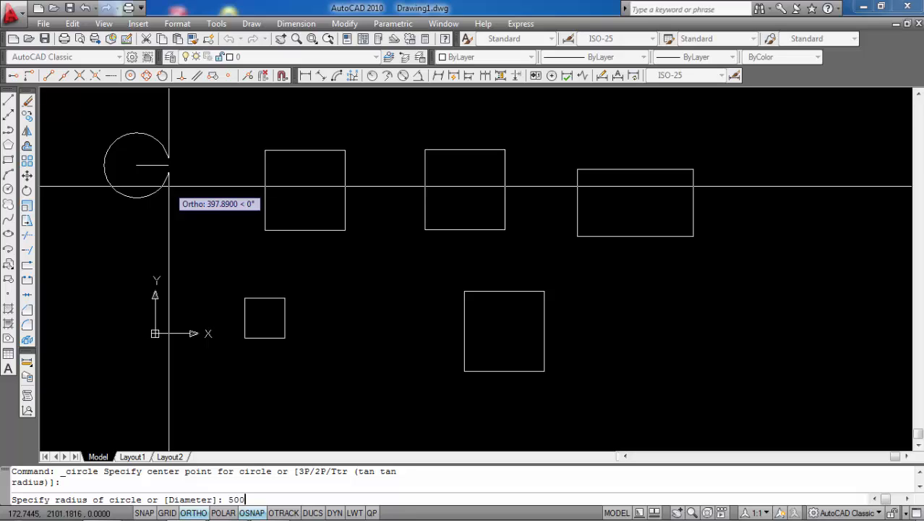
{"action": "key", "text": "Return"}
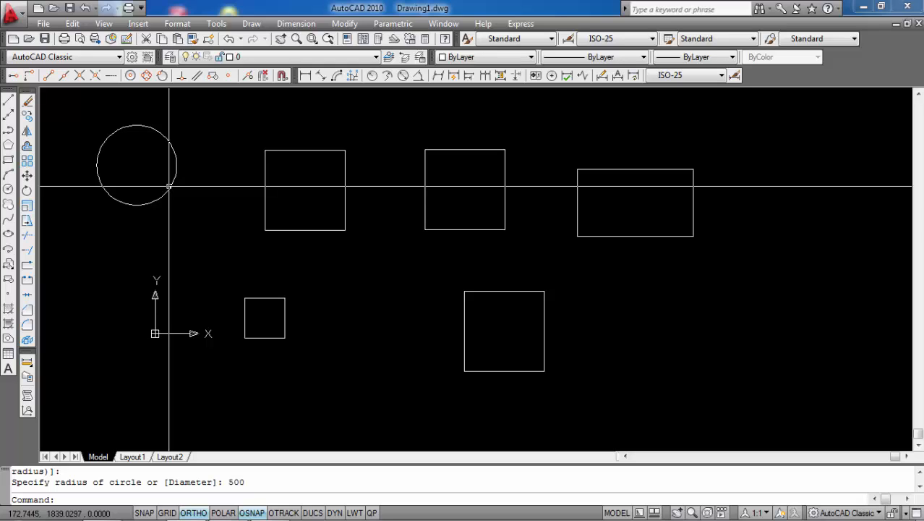
{"action": "left_click", "coordinate": [387, 76]}
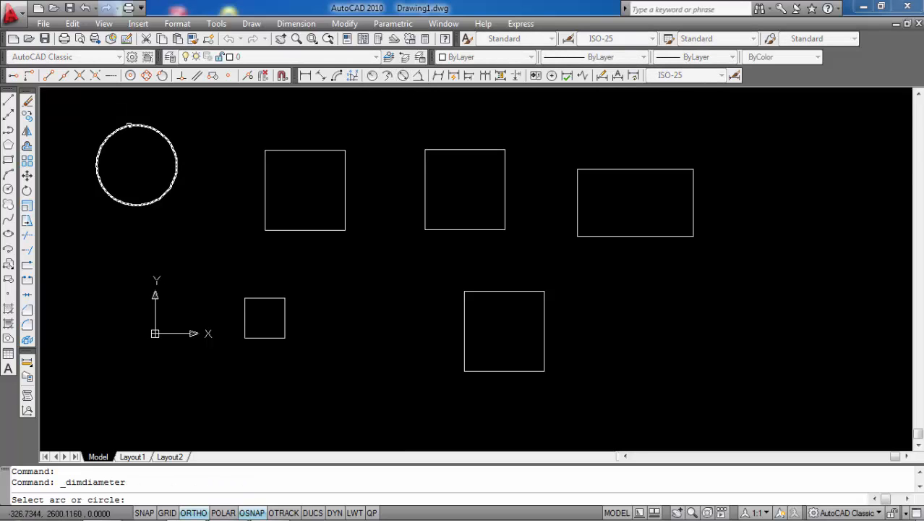
{"action": "left_click", "coordinate": [130, 125]}
{"action": "key", "text": "Escape"}
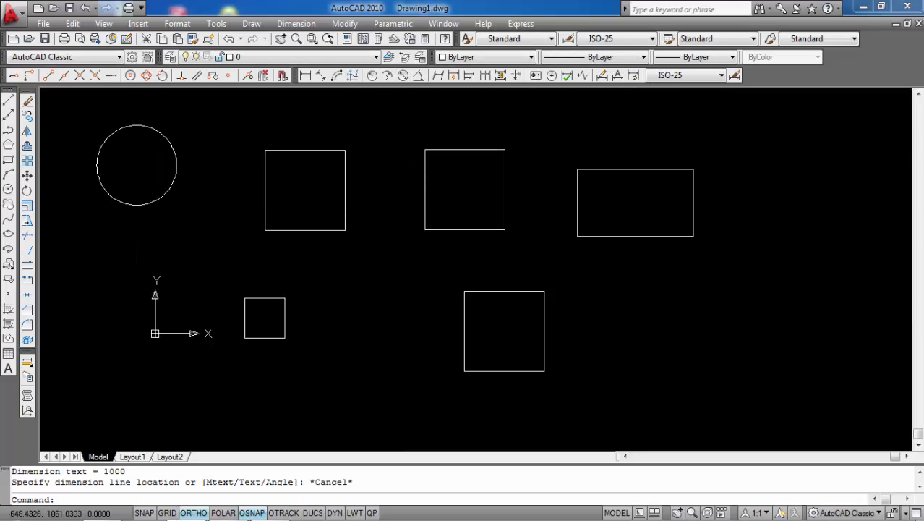
Measure the circle's diameter with the Distance command, snapping to its top and bottom quadrants
{"action": "left_click", "coordinate": [28, 364]}
{"action": "key", "text": "F12"}
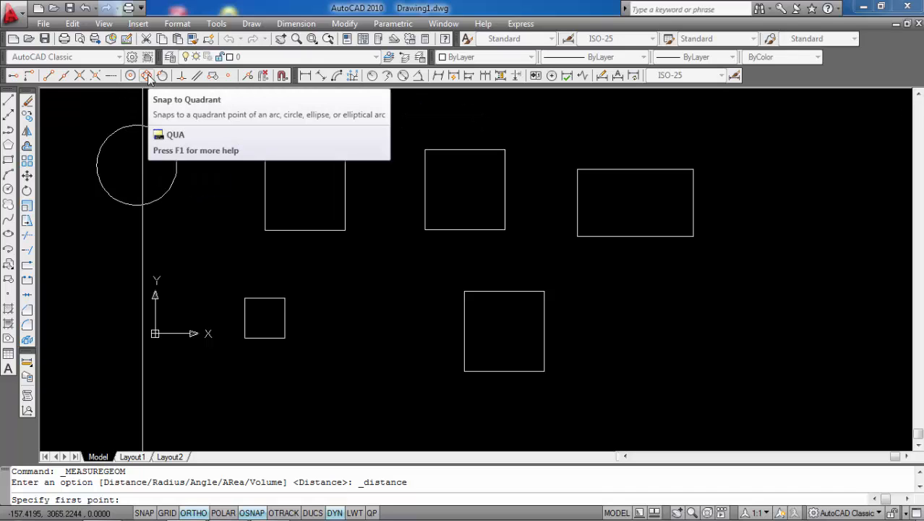
{"action": "left_click", "coordinate": [147, 76]}
{"action": "left_click", "coordinate": [136, 125]}
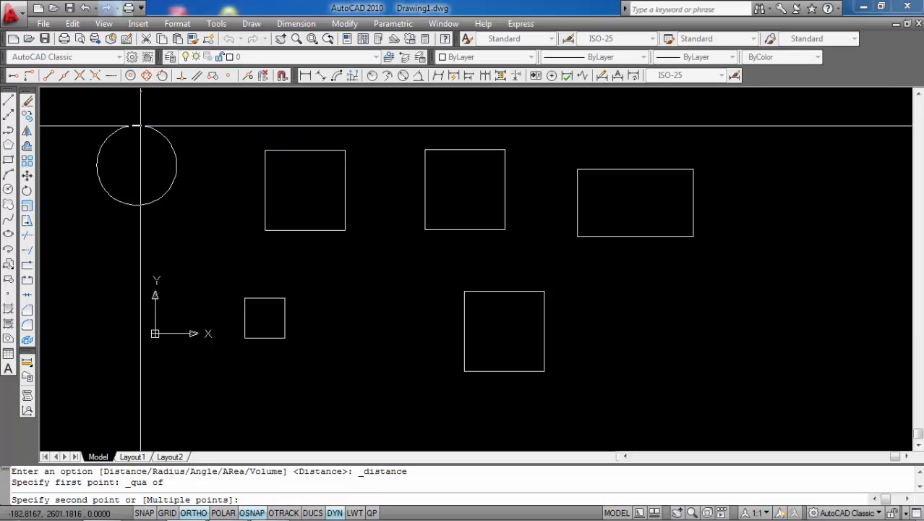
{"action": "left_click", "coordinate": [147, 76]}
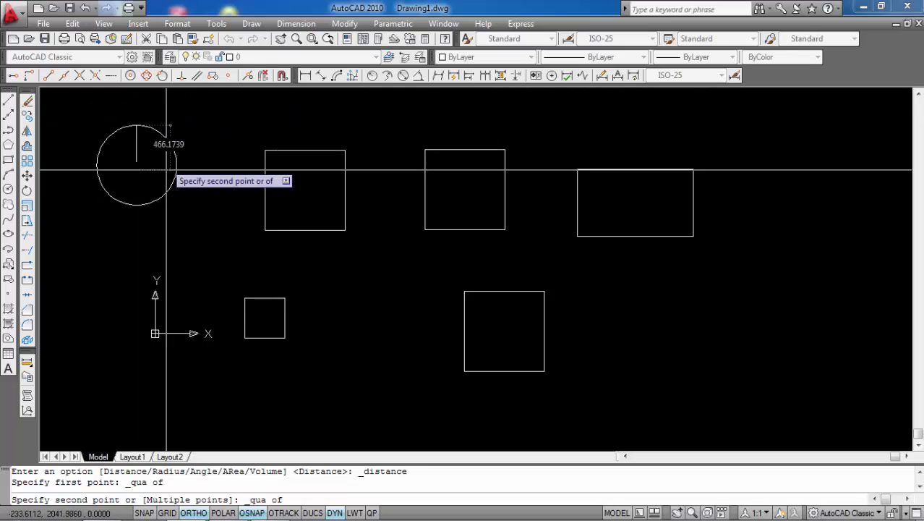
{"action": "left_click", "coordinate": [137, 205]}
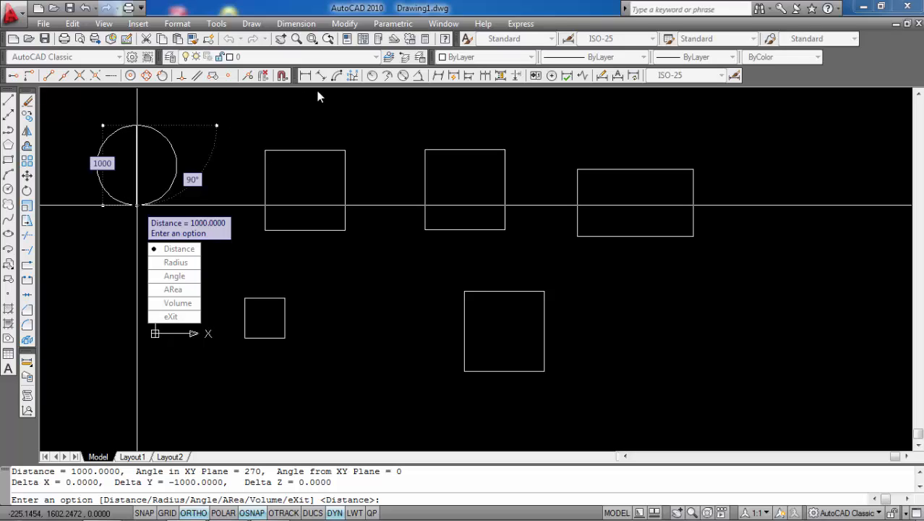
Add a radius dimension to the circle with its text near the centre, and inspect the dimension text
{"action": "left_click", "coordinate": [374, 76]}
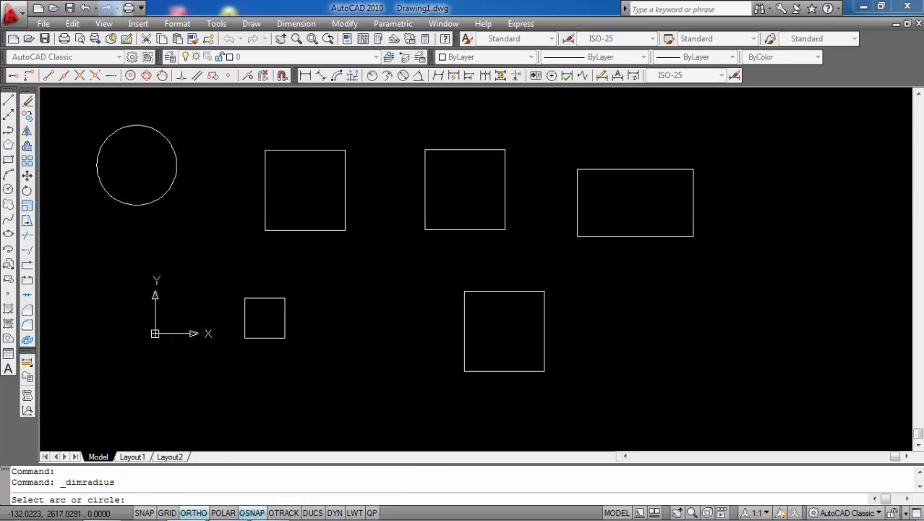
{"action": "left_click", "coordinate": [101, 148]}
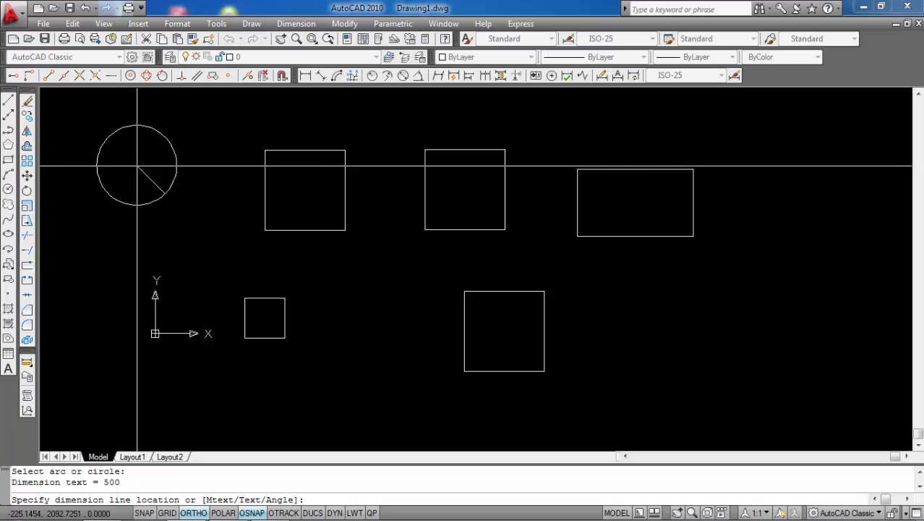
{"action": "left_click", "coordinate": [124, 161]}
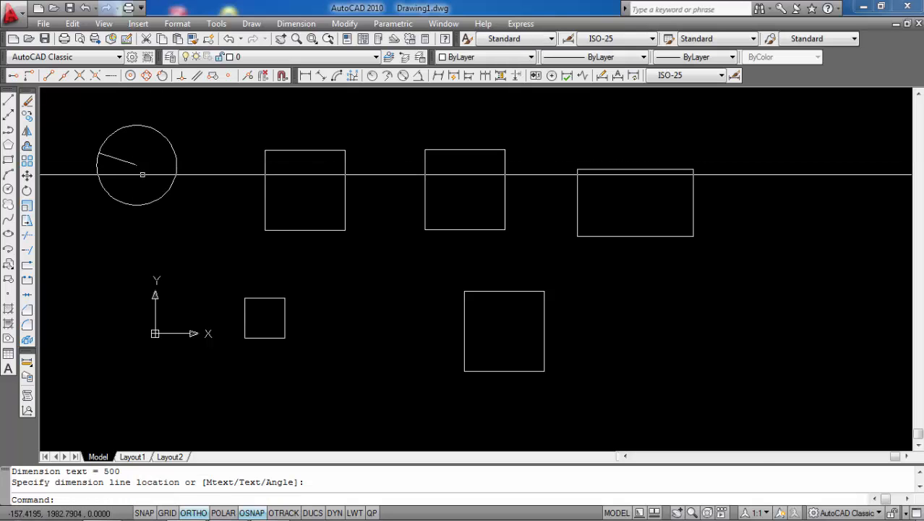
{"action": "scroll", "coordinate": [123, 161], "scroll_direction": "up", "scroll_amount": 5}
{"action": "scroll", "coordinate": [116, 163], "scroll_direction": "up", "scroll_amount": 3}
{"action": "scroll", "coordinate": [216, 159], "scroll_direction": "up", "scroll_amount": 3}
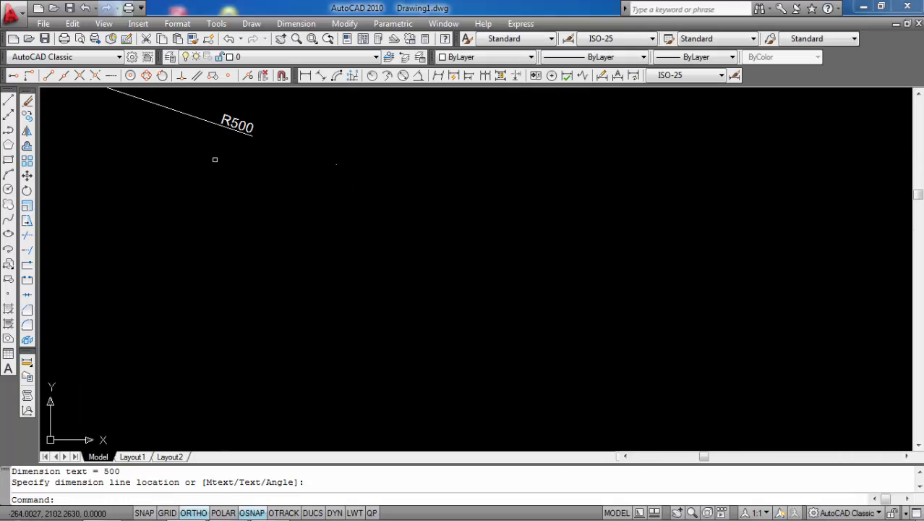
{"action": "scroll", "coordinate": [220, 164], "scroll_direction": "down", "scroll_amount": 5}
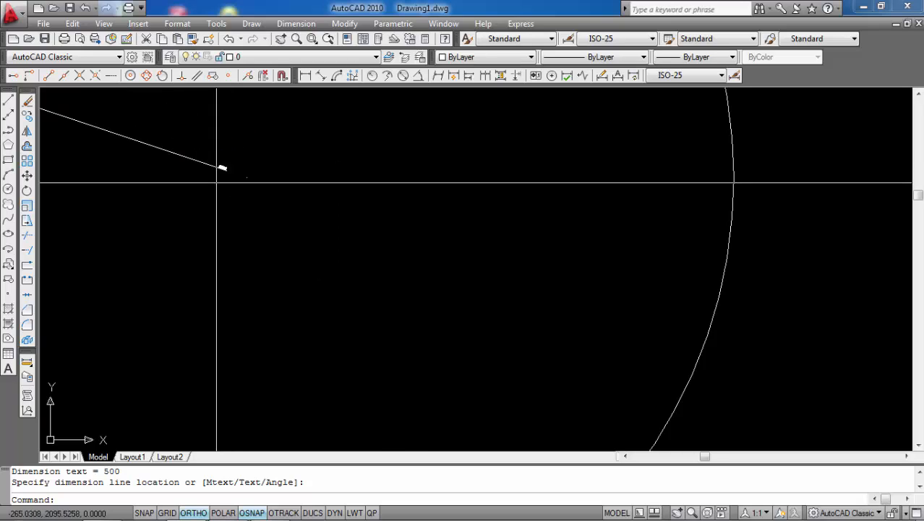
{"action": "scroll", "coordinate": [216, 186], "scroll_direction": "down", "scroll_amount": 4}
{"action": "scroll", "coordinate": [220, 161], "scroll_direction": "up", "scroll_amount": 2}
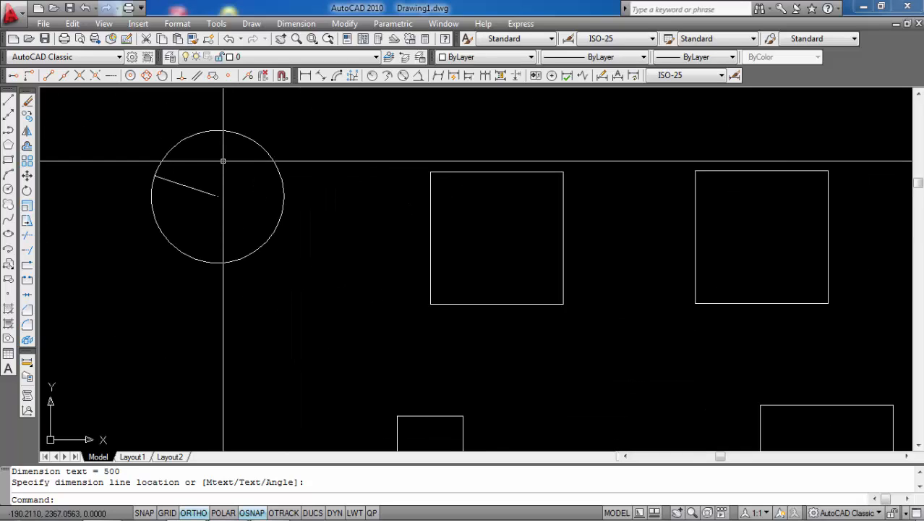
Erase the radius dimension inside the circle
{"action": "left_click", "coordinate": [197, 189]}
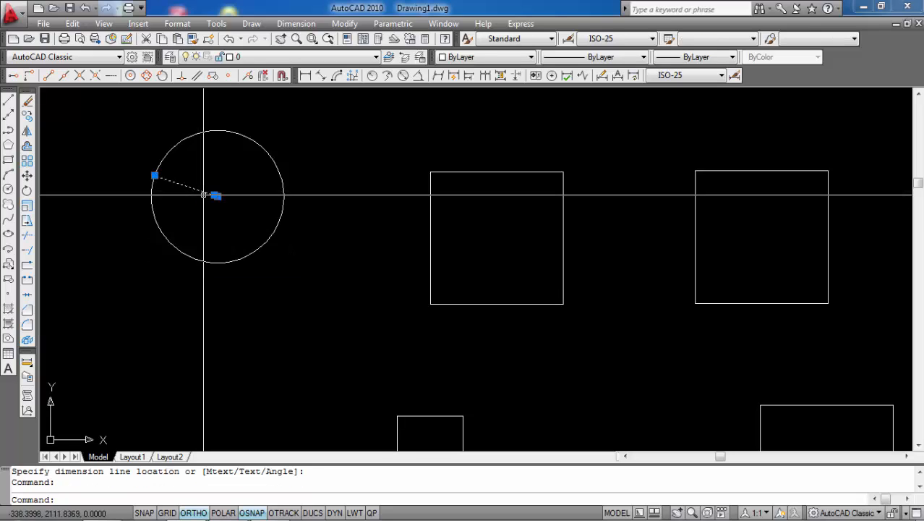
{"action": "key", "text": "Delete"}
{"action": "left_click", "coordinate": [183, 172]}
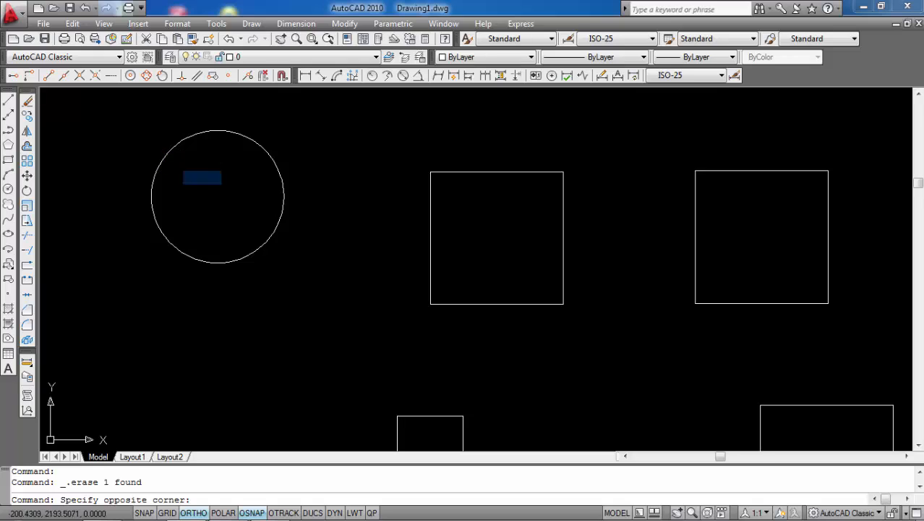
{"action": "left_click", "coordinate": [222, 186]}
{"action": "scroll", "coordinate": [244, 199], "scroll_direction": "down", "scroll_amount": 4}
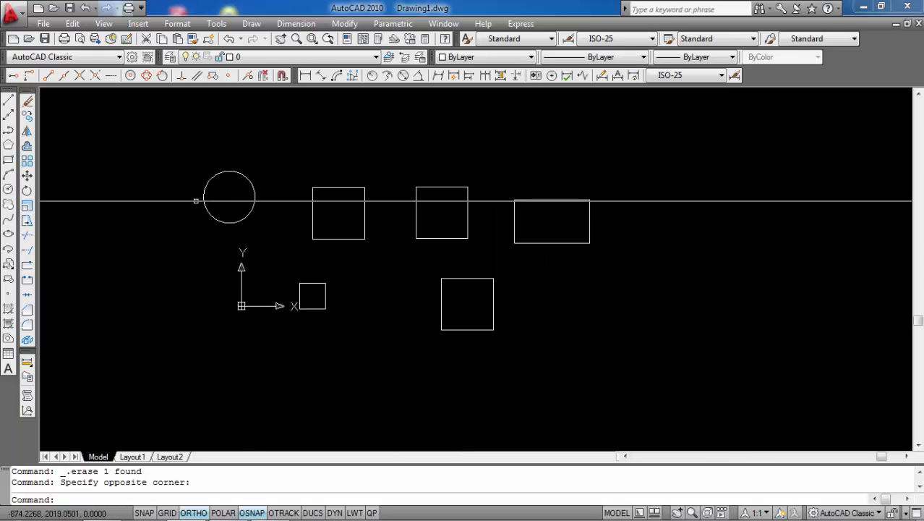
{"action": "left_click", "coordinate": [178, 144]}
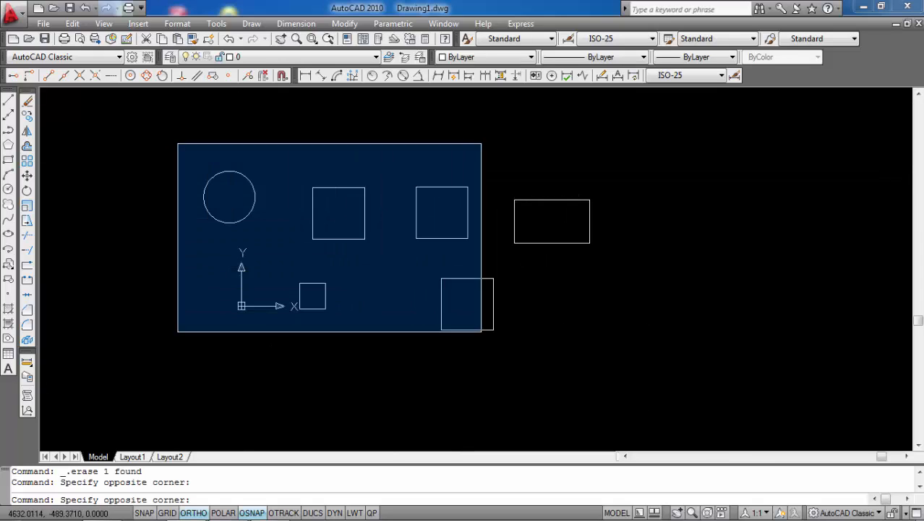
{"action": "left_click", "coordinate": [160, 193]}
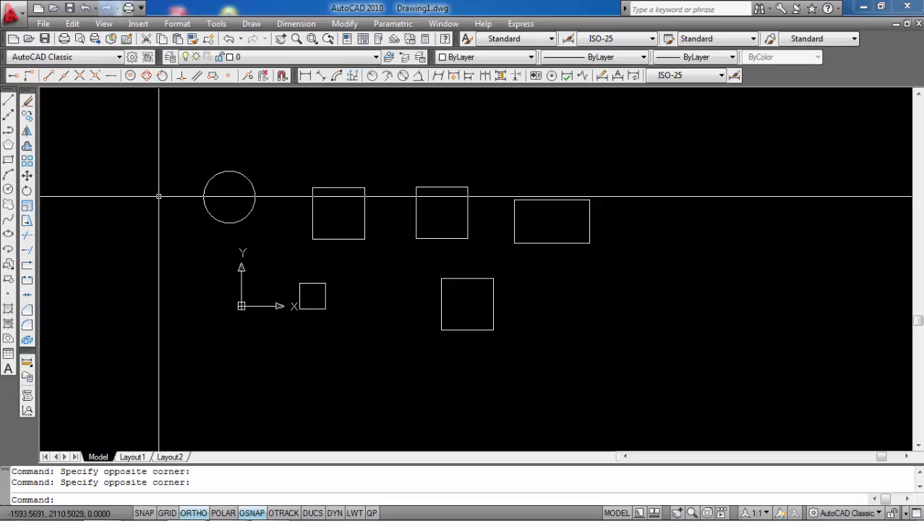
Draw a freehand wavy spline with three crests above the circle, with Ortho off and default start and end tangents
{"action": "left_click", "coordinate": [8, 221]}
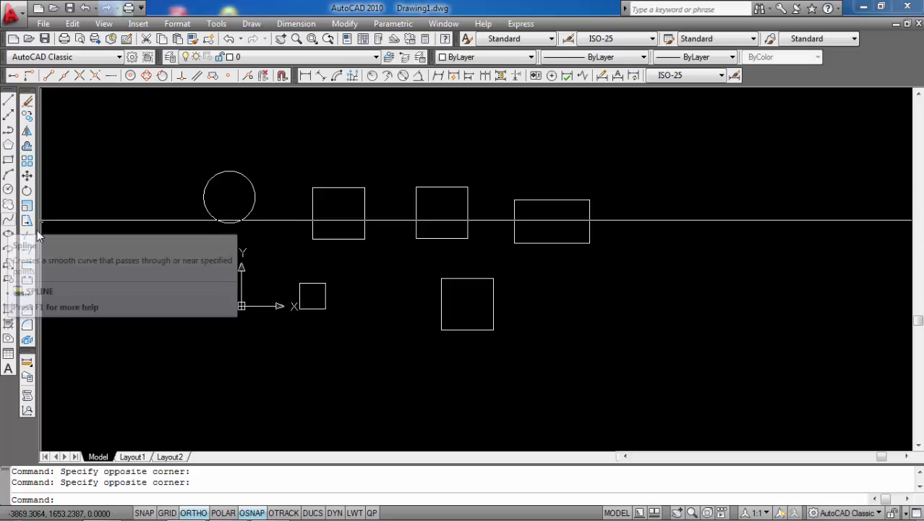
{"action": "left_click", "coordinate": [123, 205]}
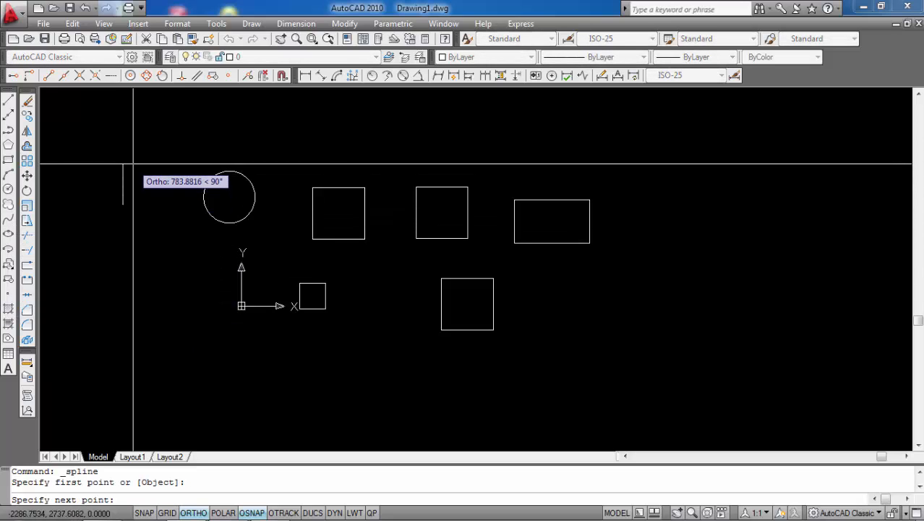
{"action": "key", "text": "F8"}
{"action": "left_click", "coordinate": [149, 154]}
{"action": "left_click", "coordinate": [183, 176]}
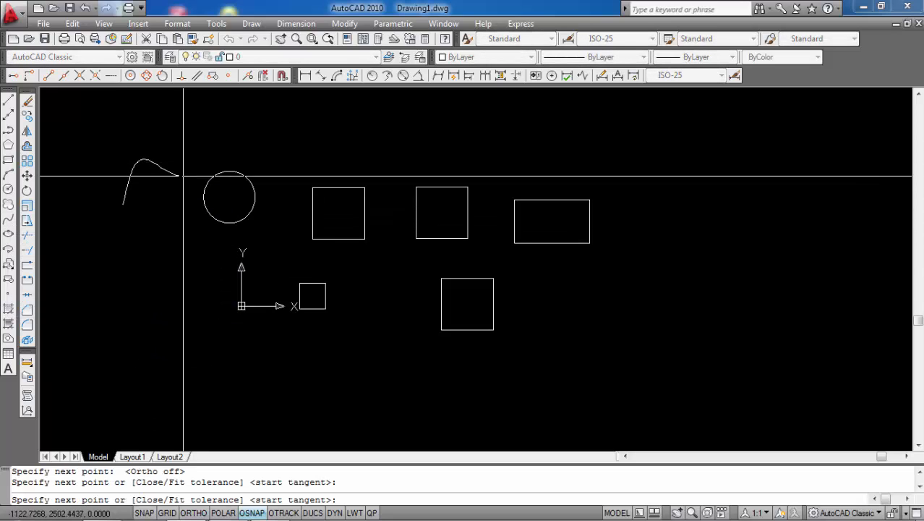
{"action": "left_click", "coordinate": [211, 137]}
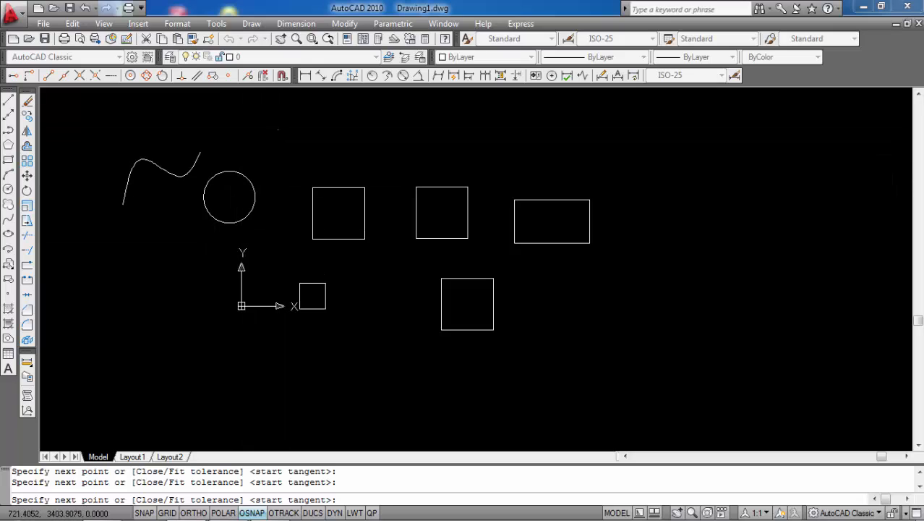
{"action": "left_click", "coordinate": [311, 154]}
{"action": "key", "text": "Return"}
{"action": "key", "text": "Return"}
{"action": "key", "text": "Return"}
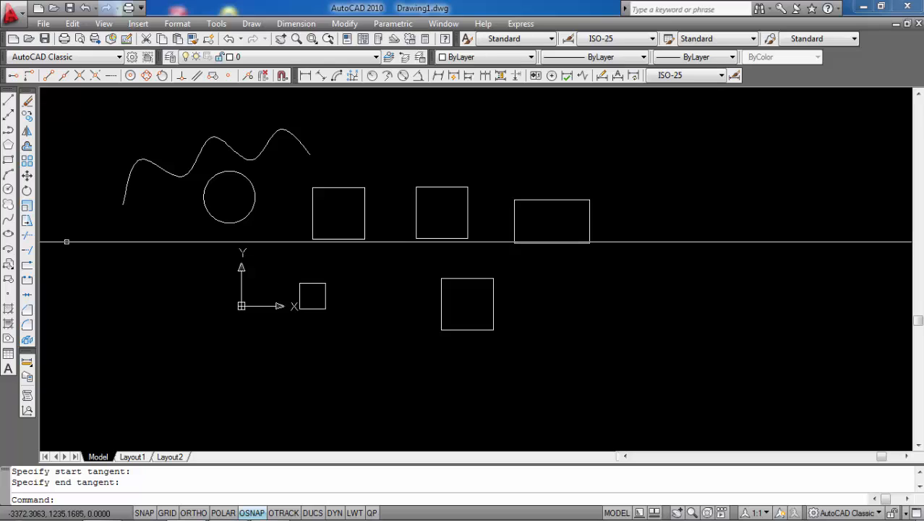
Draw a narrow tilted ellipse in the empty space below the circle, to the left of the UCS icon
{"action": "left_click", "coordinate": [8, 235]}
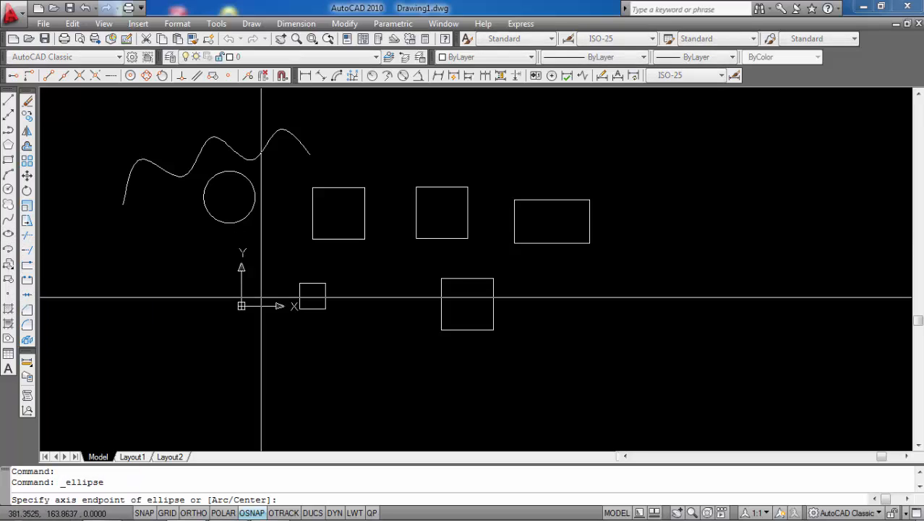
{"action": "left_click", "coordinate": [166, 296]}
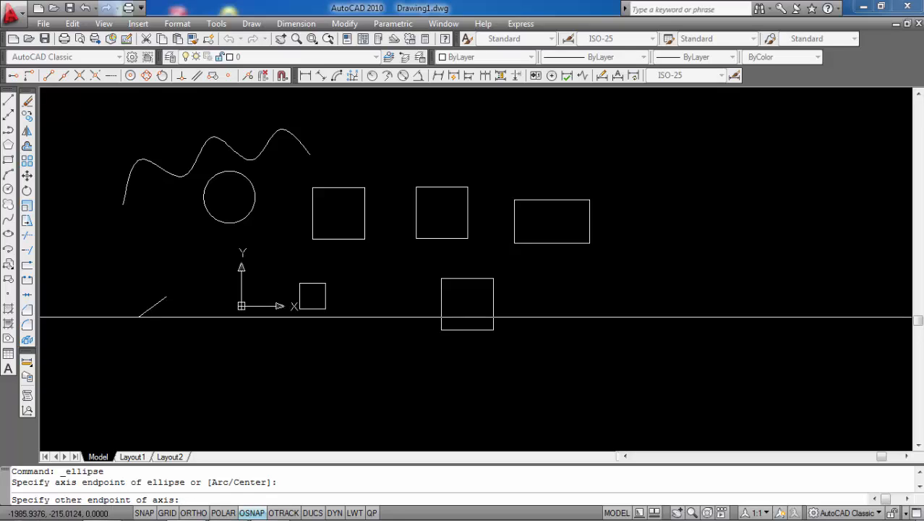
{"action": "left_click", "coordinate": [135, 319]}
{"action": "left_click", "coordinate": [105, 277]}
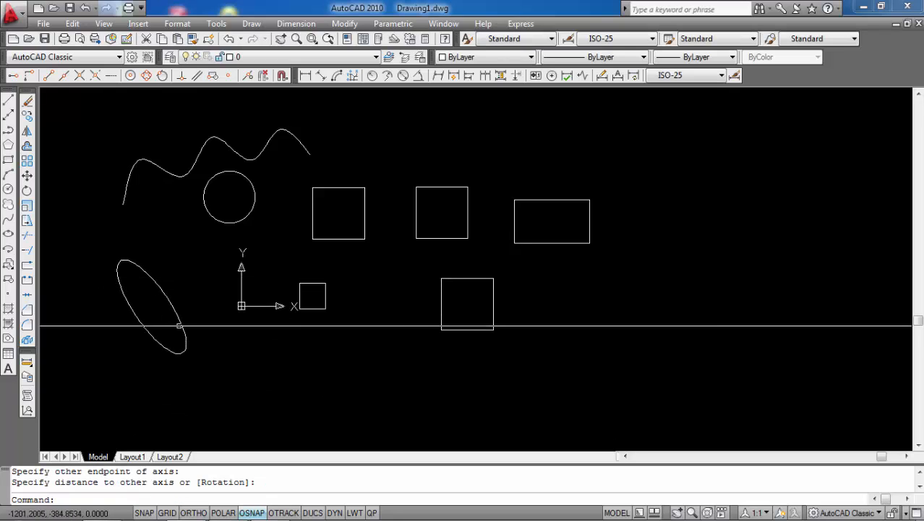